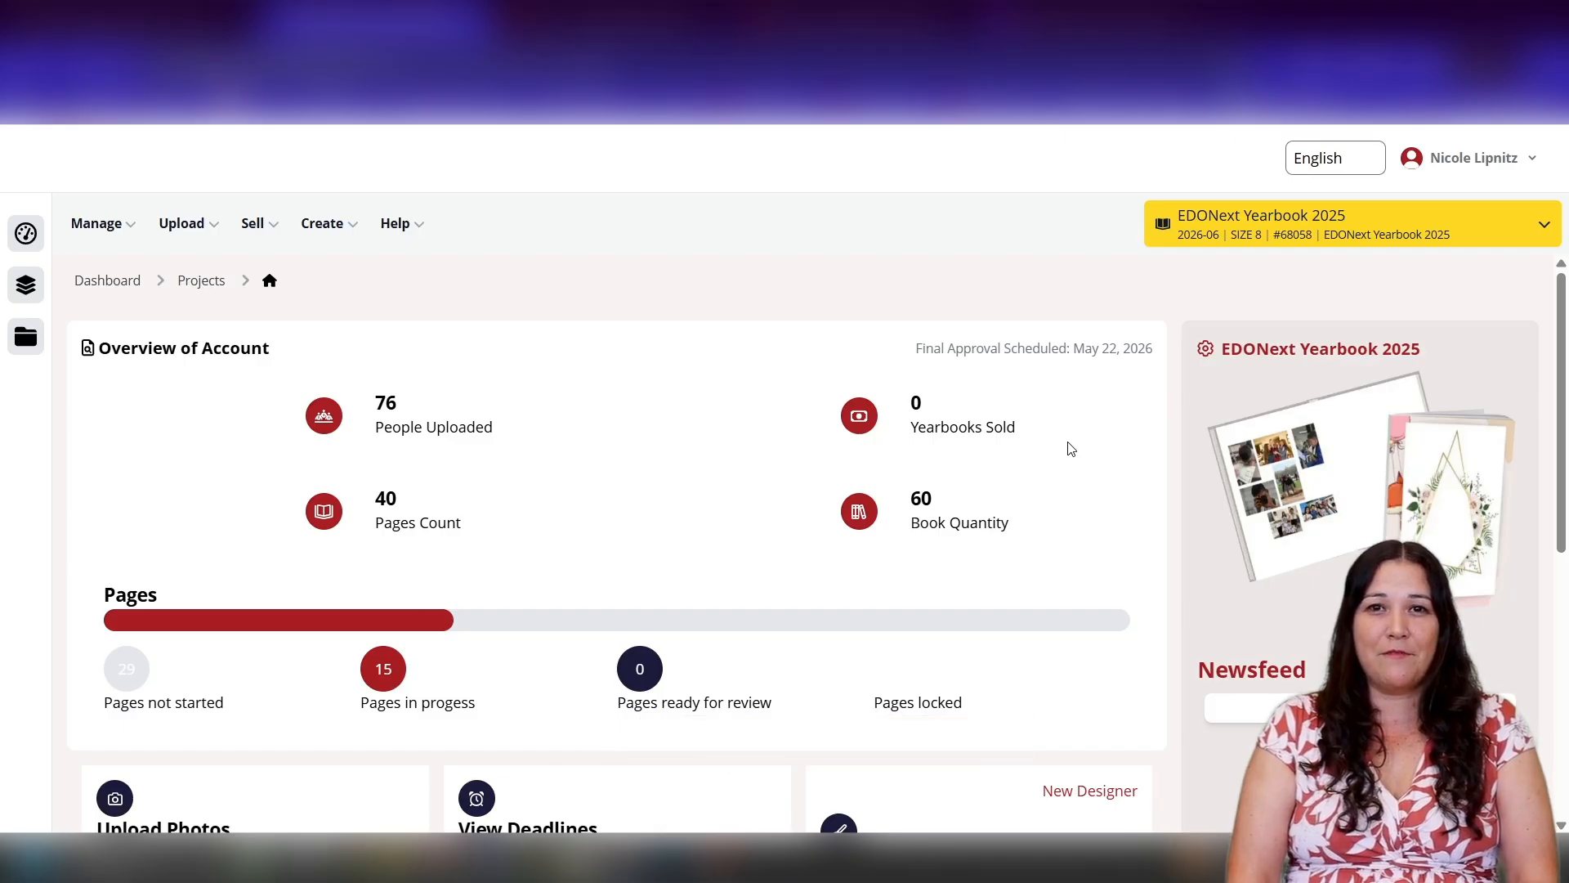
# Step: Open the page designer for the yearbook from the project dashboard
pyautogui.scroll(-1, 1070, 449)
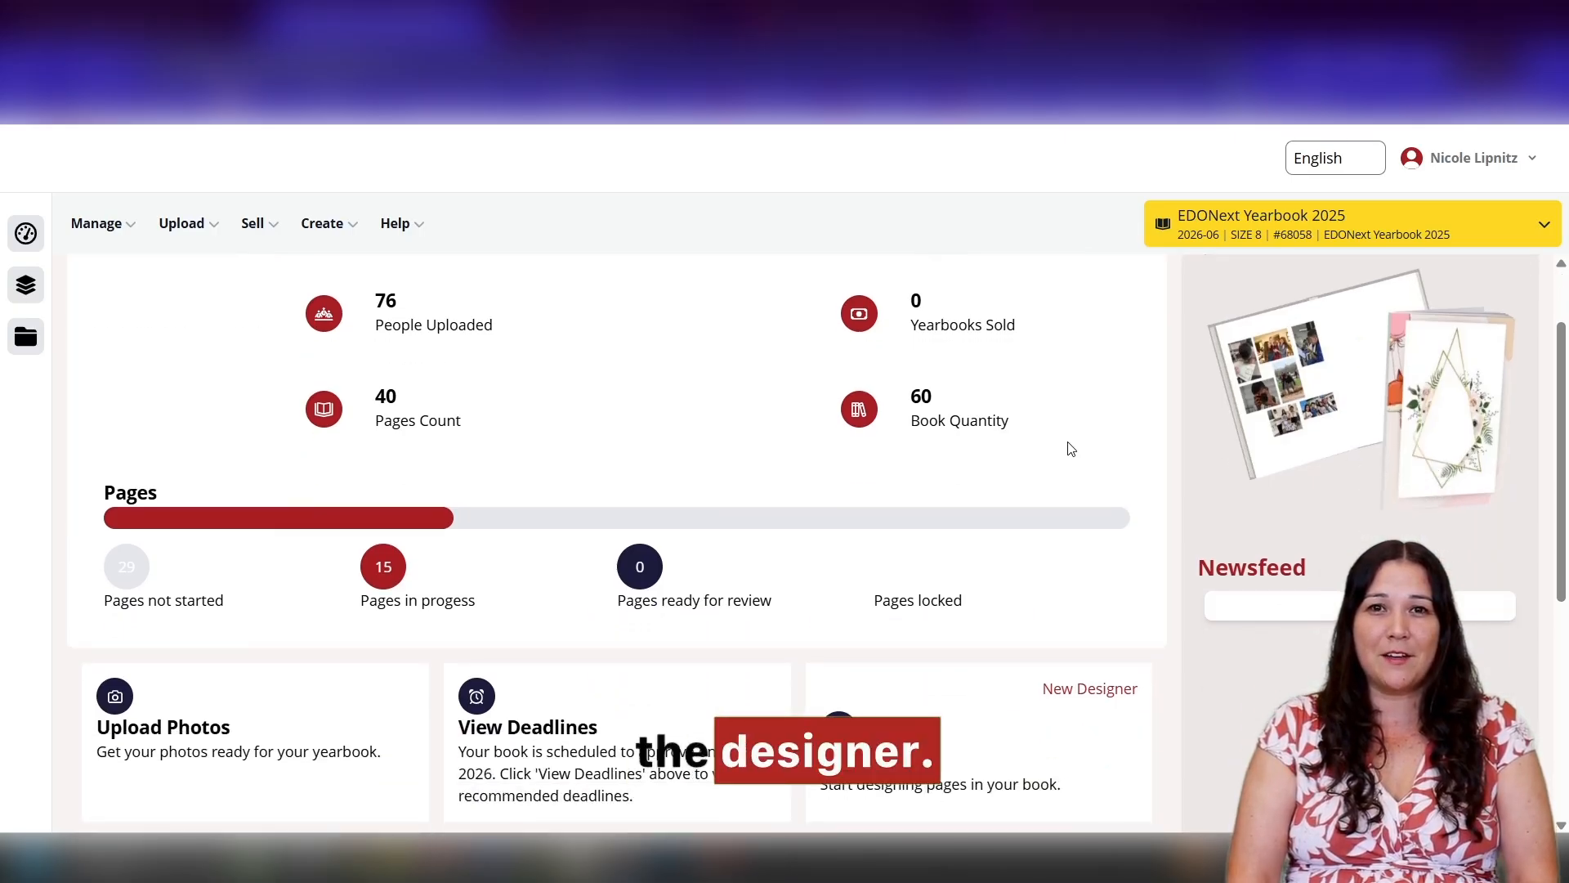
pyautogui.scroll(-2, 1071, 448)
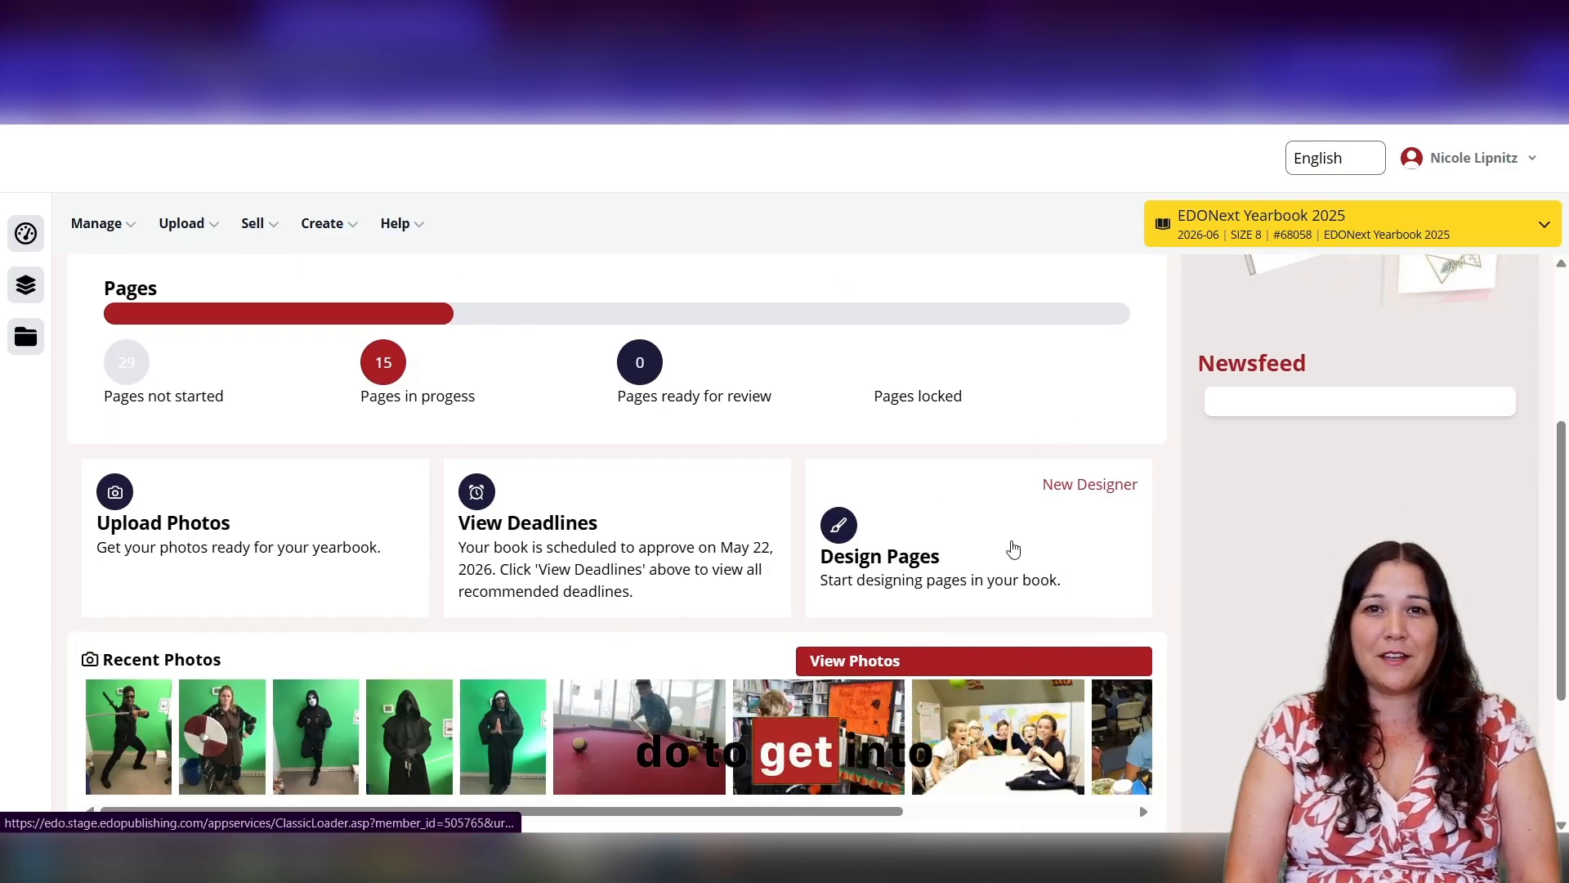
pyautogui.click(922, 523)
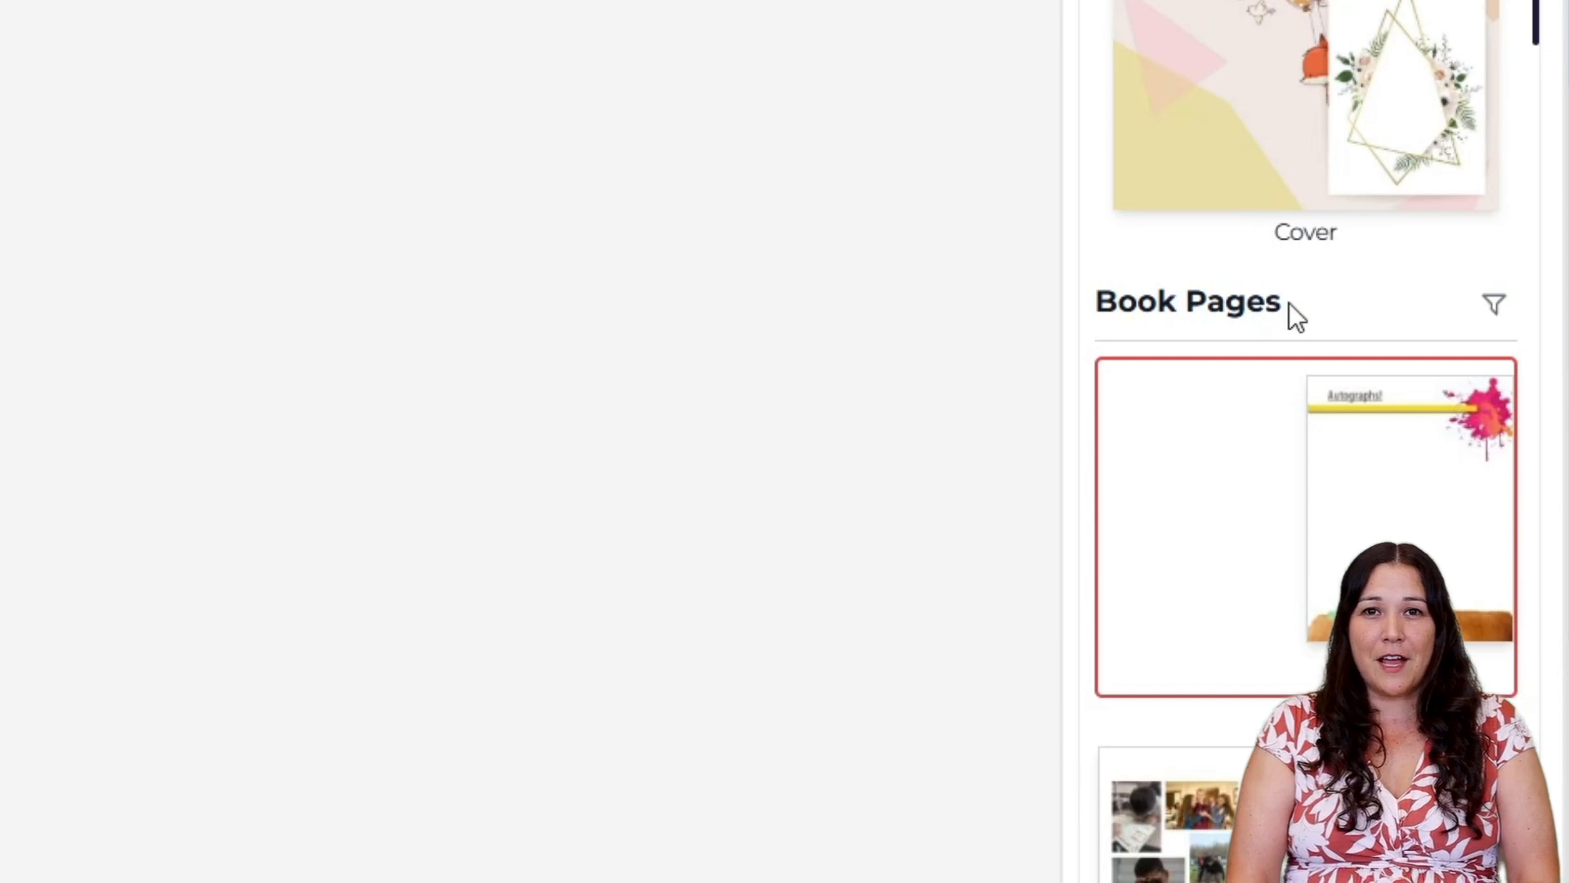
pyautogui.scroll(-15, 1288, 303)
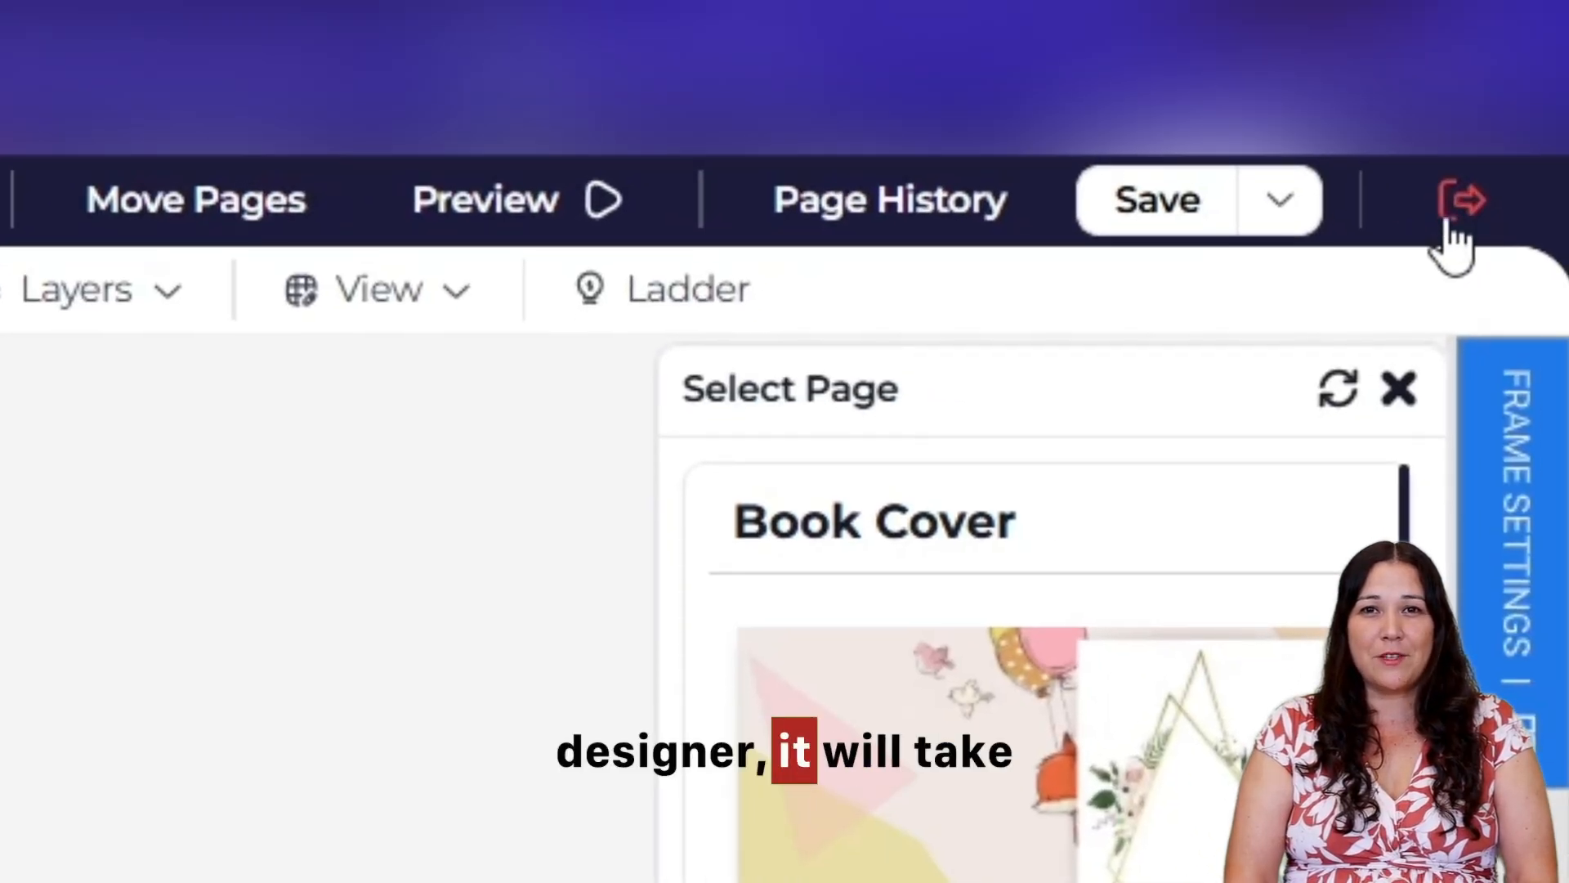
pyautogui.click(1461, 203)
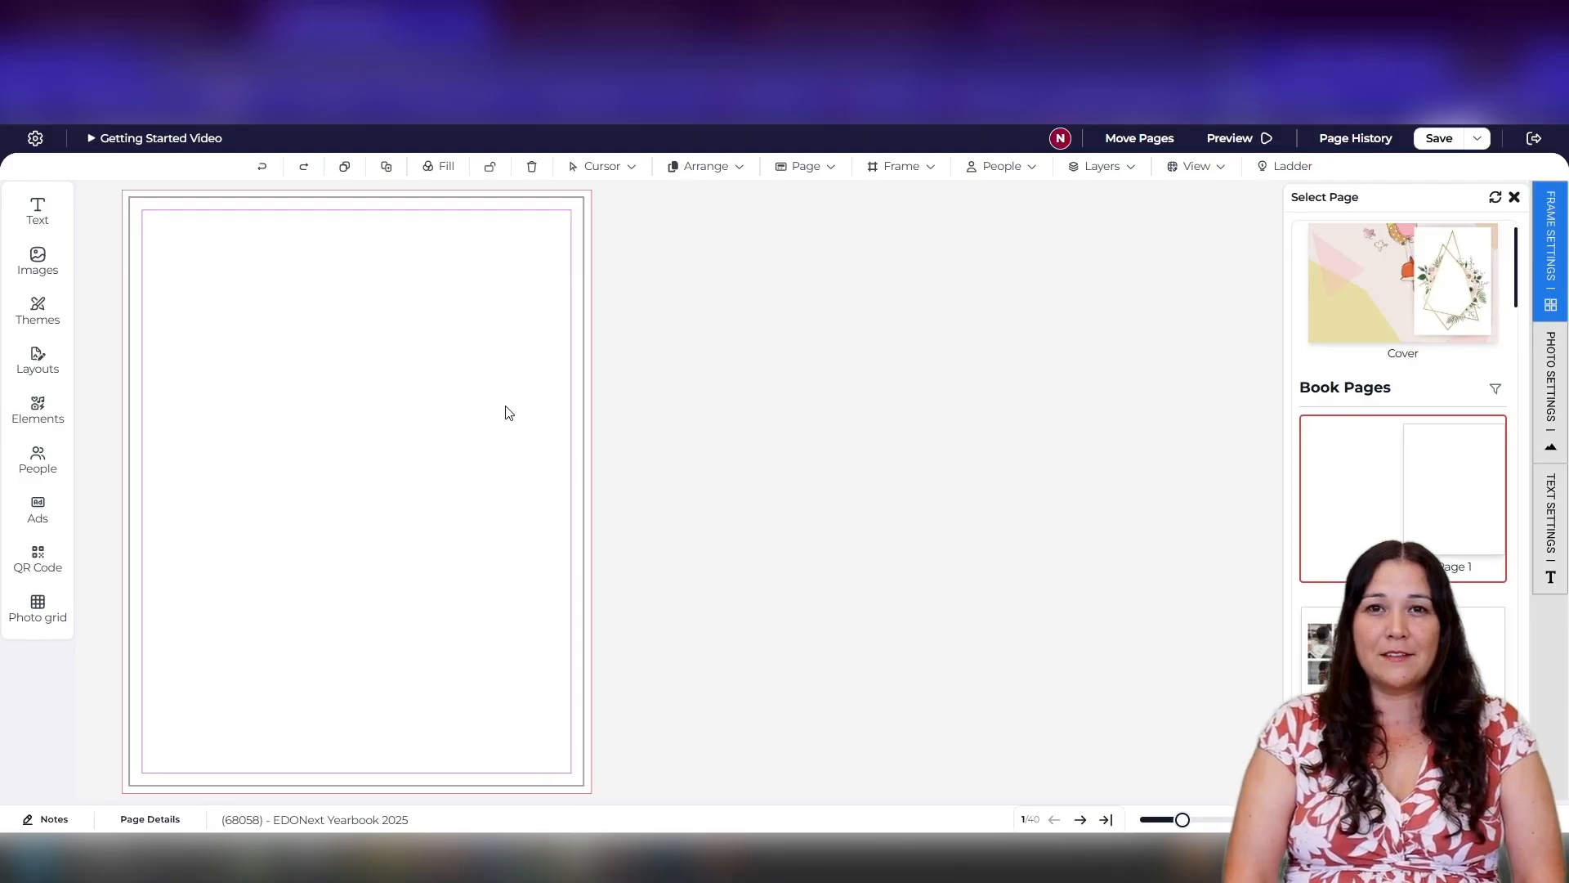
pyautogui.moveTo(1183, 820); pyautogui.dragTo(1247, 820)
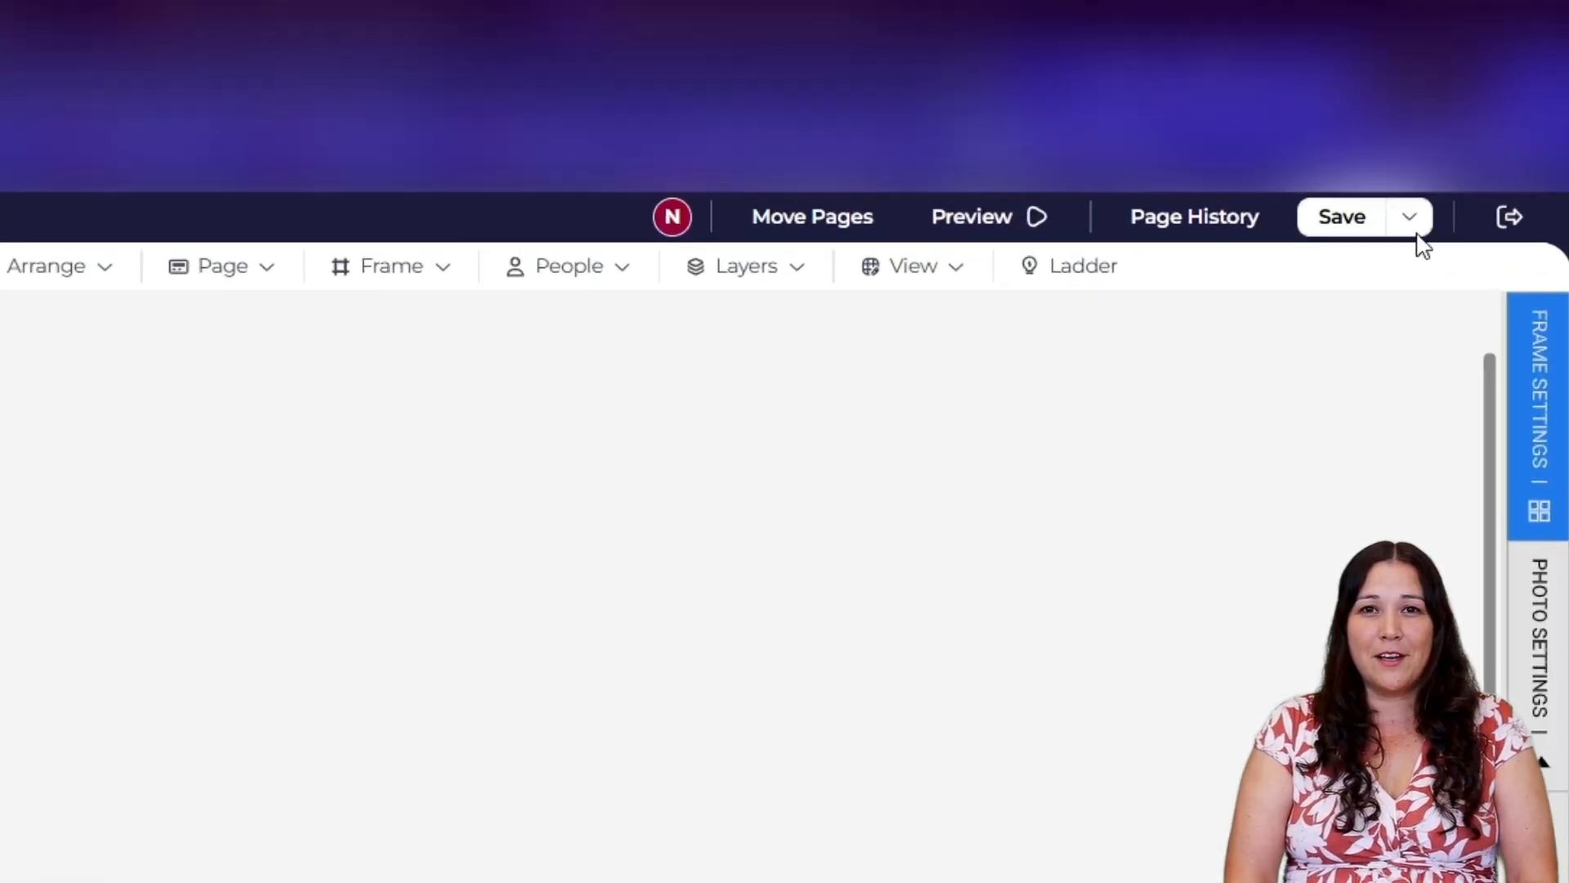
pyautogui.click(1249, 278)
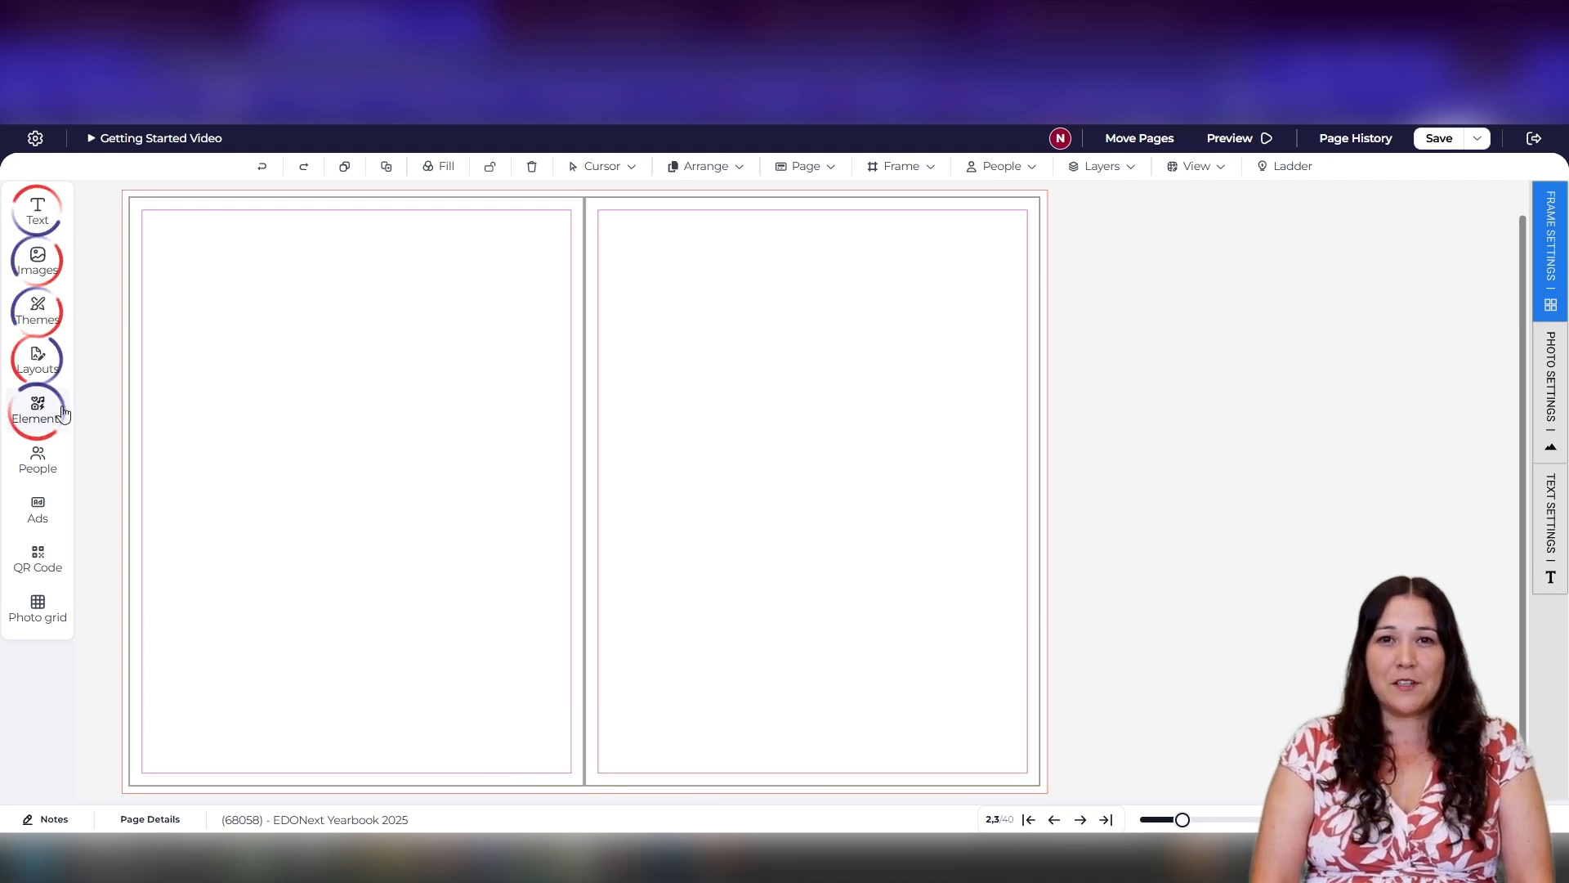
# Step: Add a default 16 pt body text box to the left page of the spread and shift it slightly up and left
pyautogui.click(46, 211)
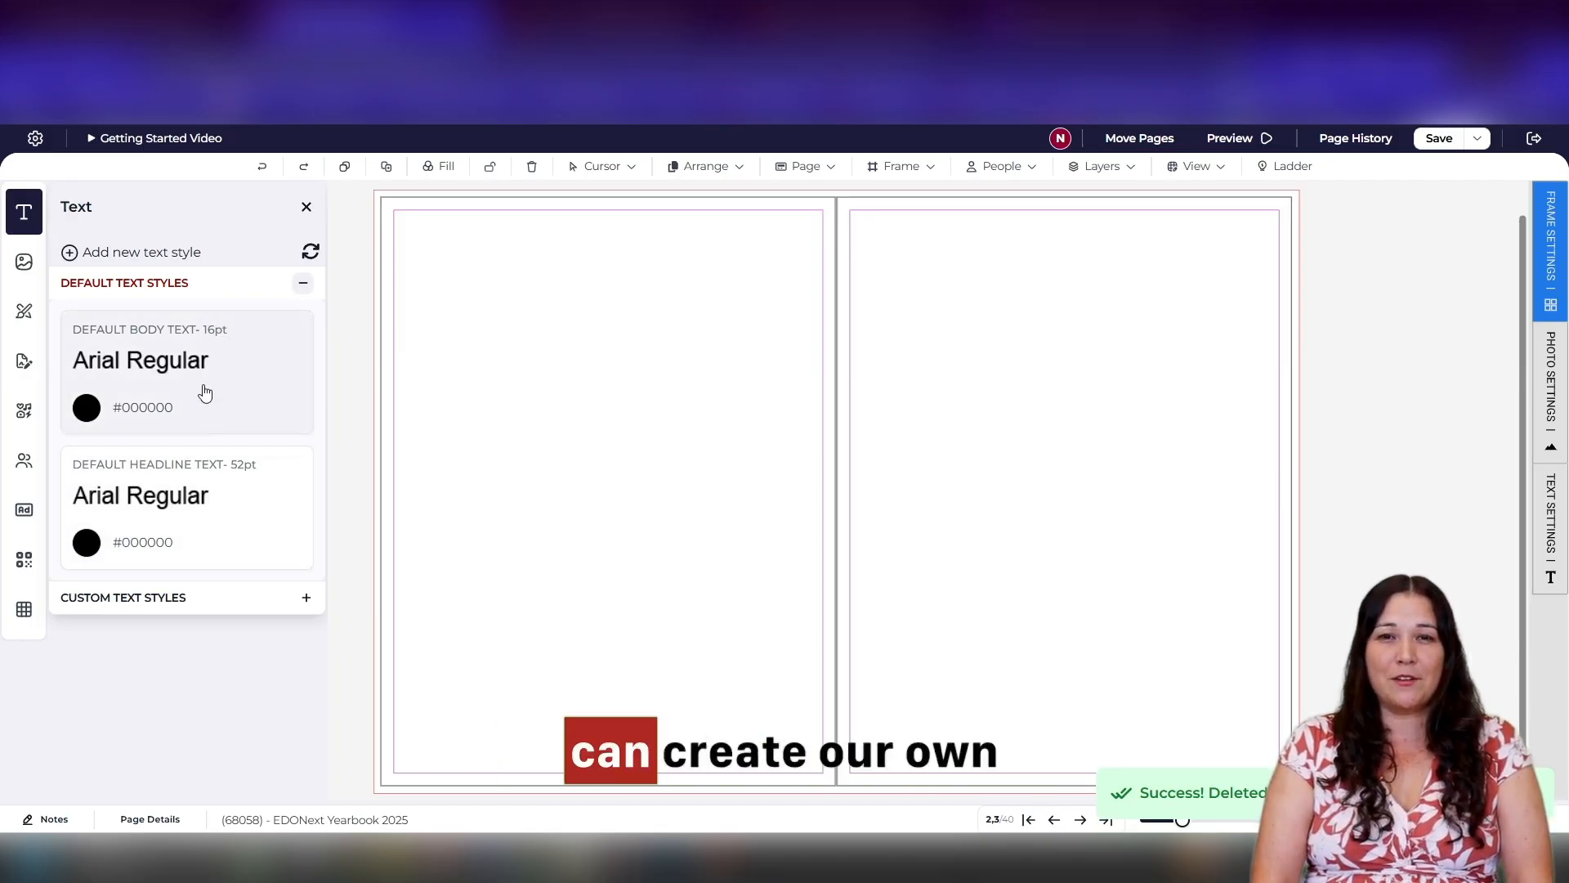
pyautogui.click(170, 376)
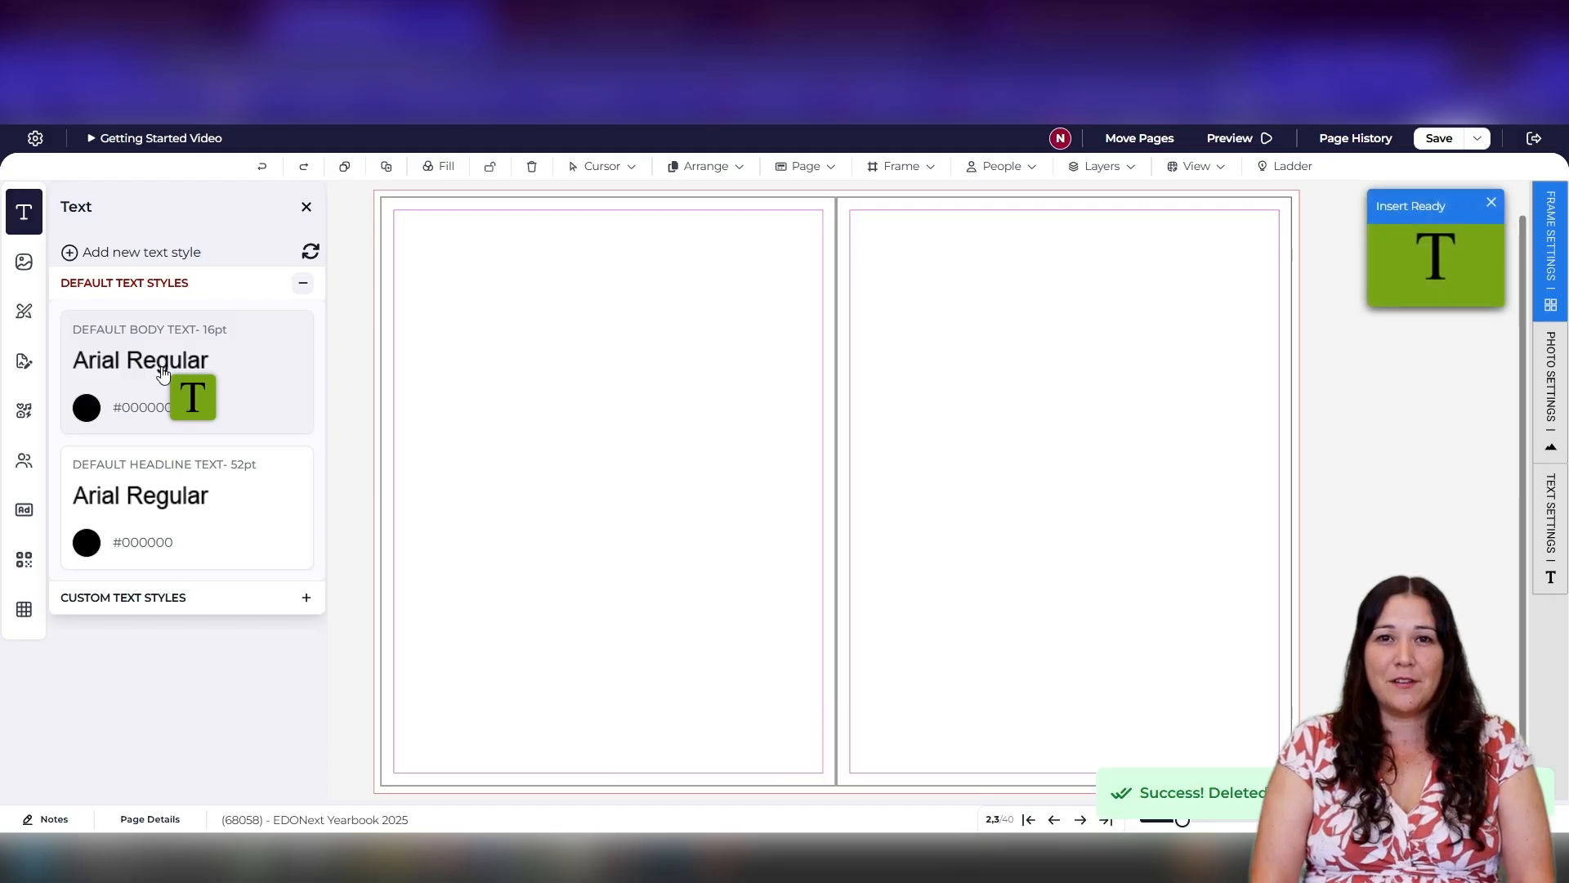
pyautogui.click(538, 331)
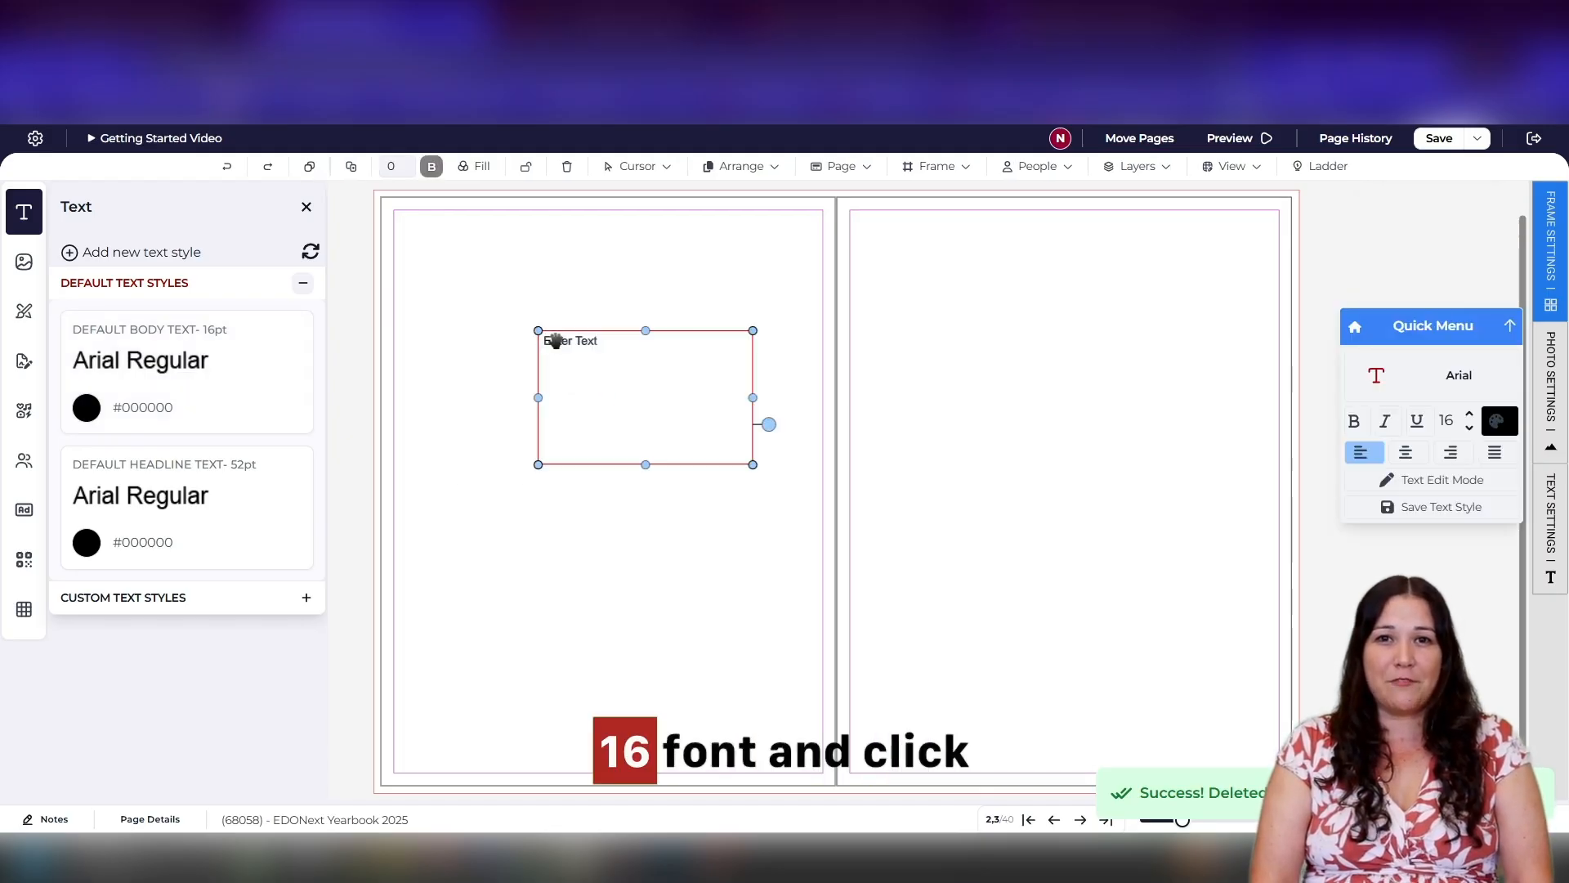
pyautogui.moveTo(563, 344); pyautogui.dragTo(527, 326)
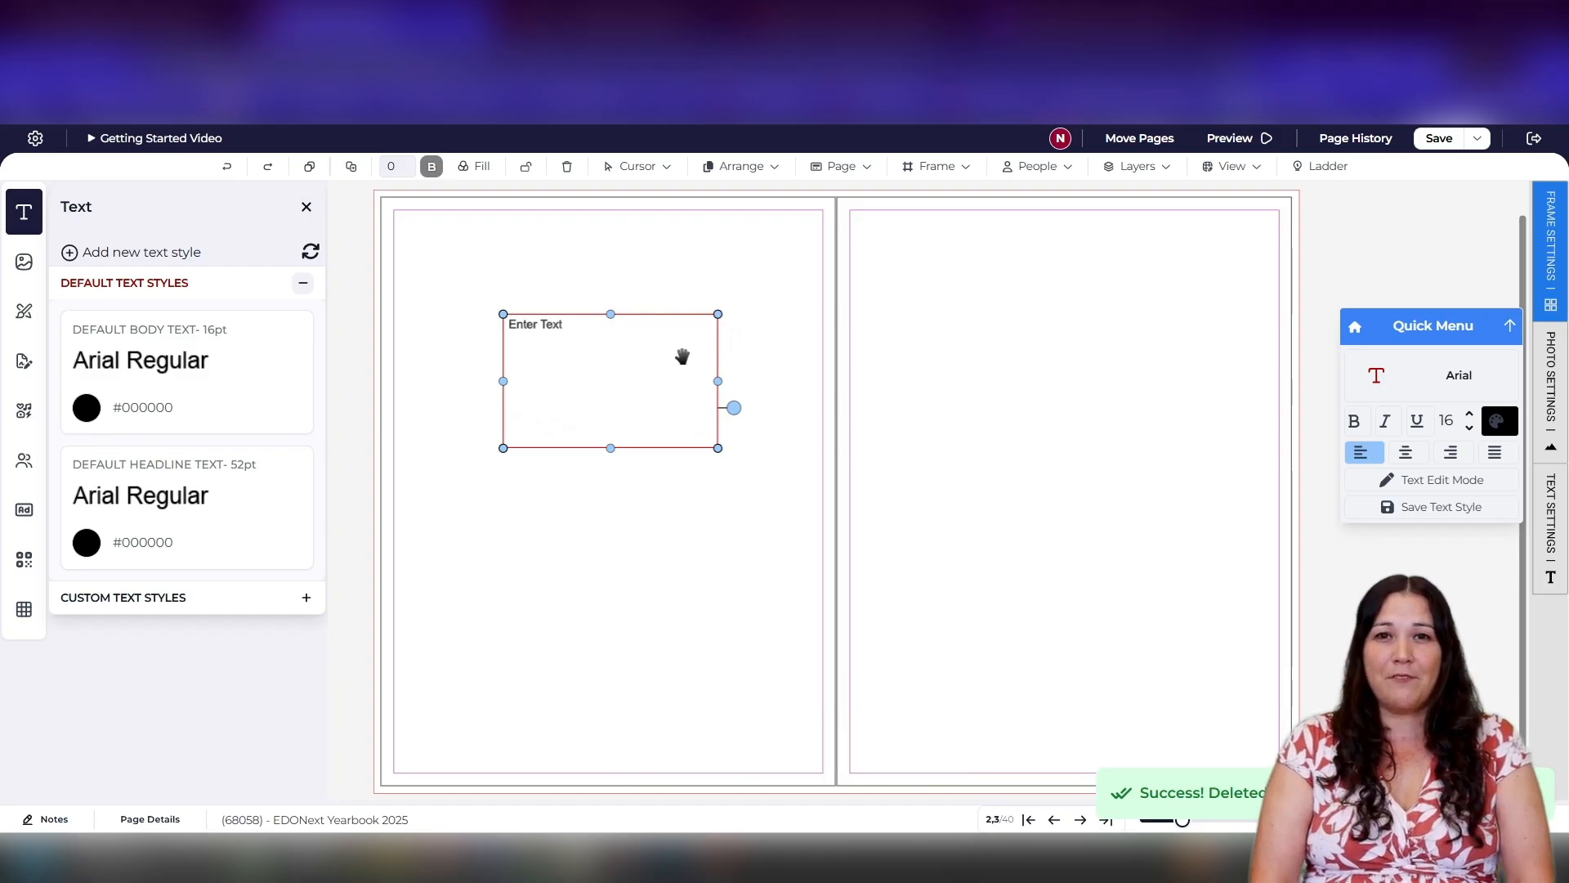
# Step: Widen the text box slightly and place the Quick Menu over the right page beside it
pyautogui.moveTo(1368, 364); pyautogui.dragTo(895, 351)
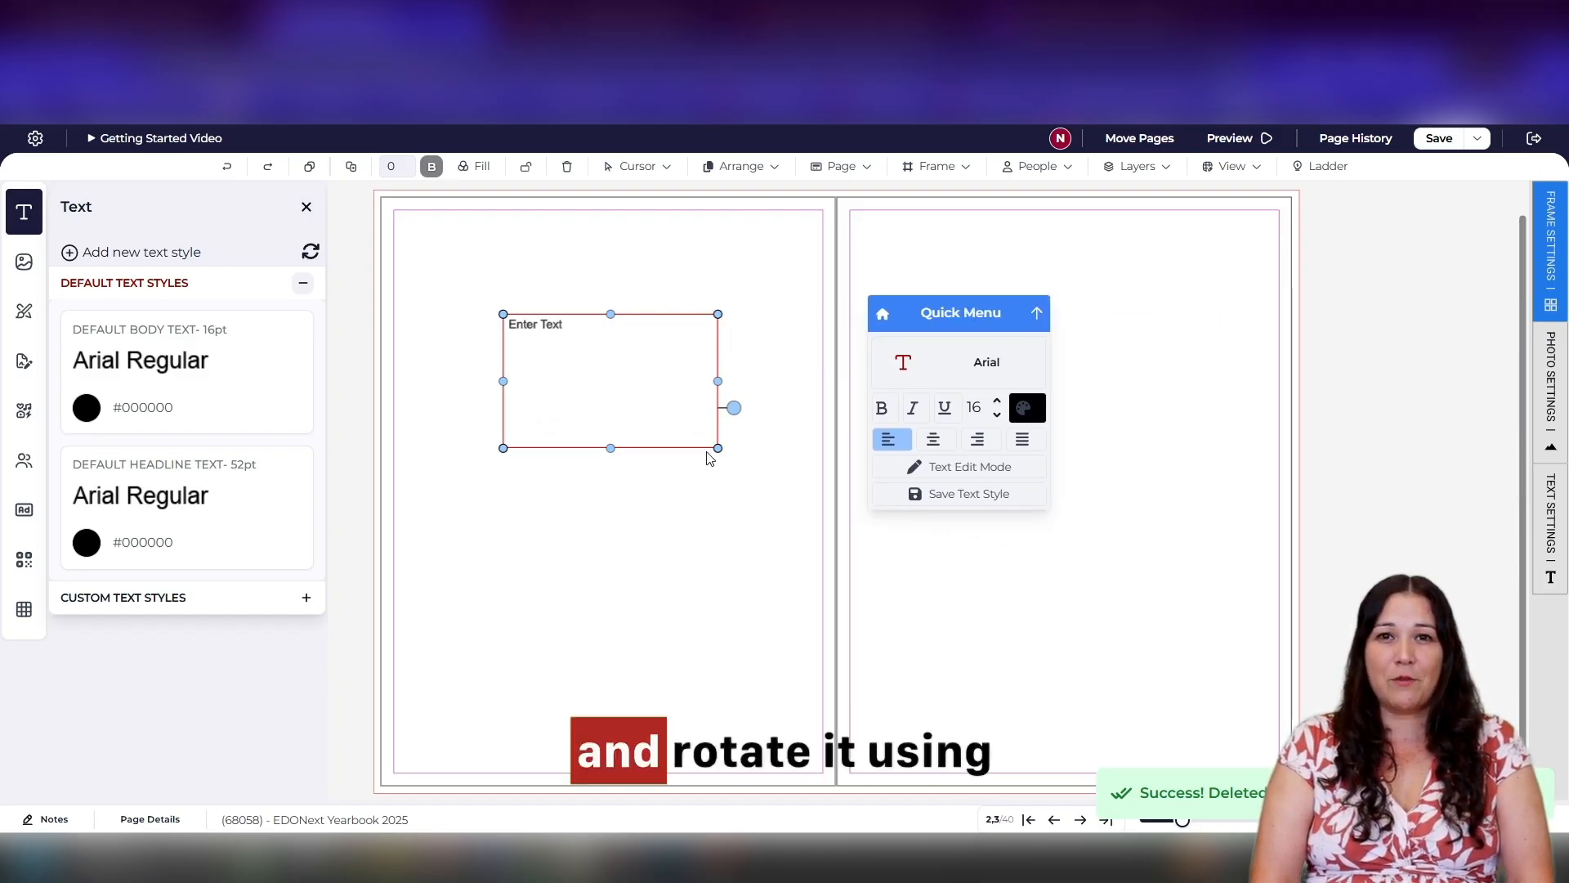
pyautogui.moveTo(716, 447)
pyautogui.mouseDown()
pyautogui.moveTo(695, 527)
pyautogui.moveTo(655, 396)
pyautogui.moveTo(749, 449)
pyautogui.moveTo(666, 460)
pyautogui.moveTo(735, 448)
pyautogui.mouseUp()
pyautogui.moveTo(974, 308); pyautogui.dragTo(1015, 323)
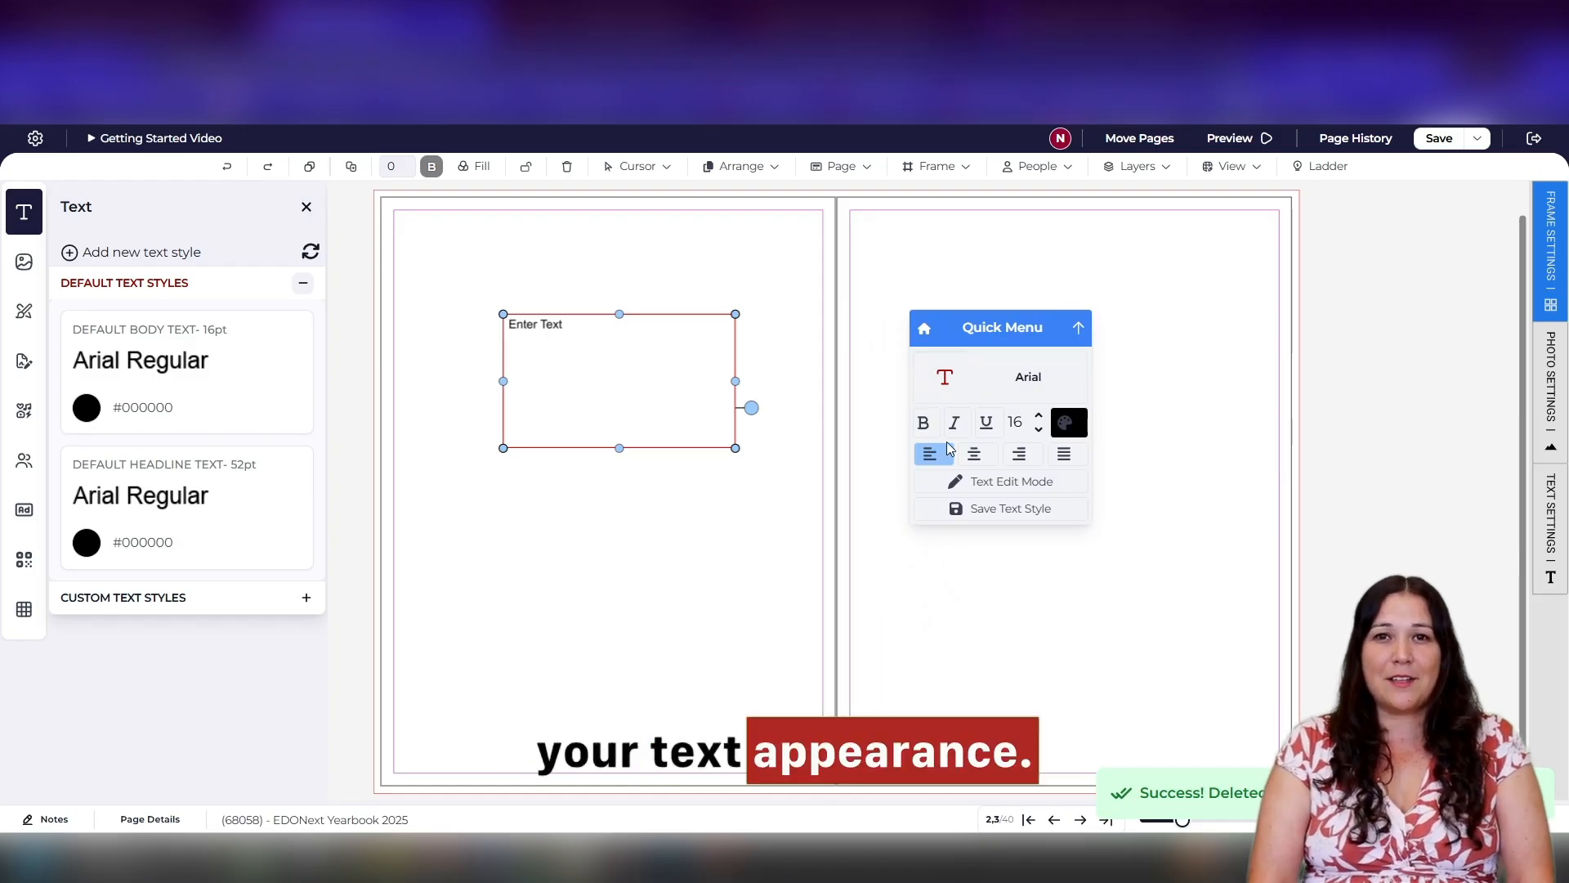
# Step: Replace the placeholder text with "Hello!" and set its font size to 32
pyautogui.doubleClick(541, 325)
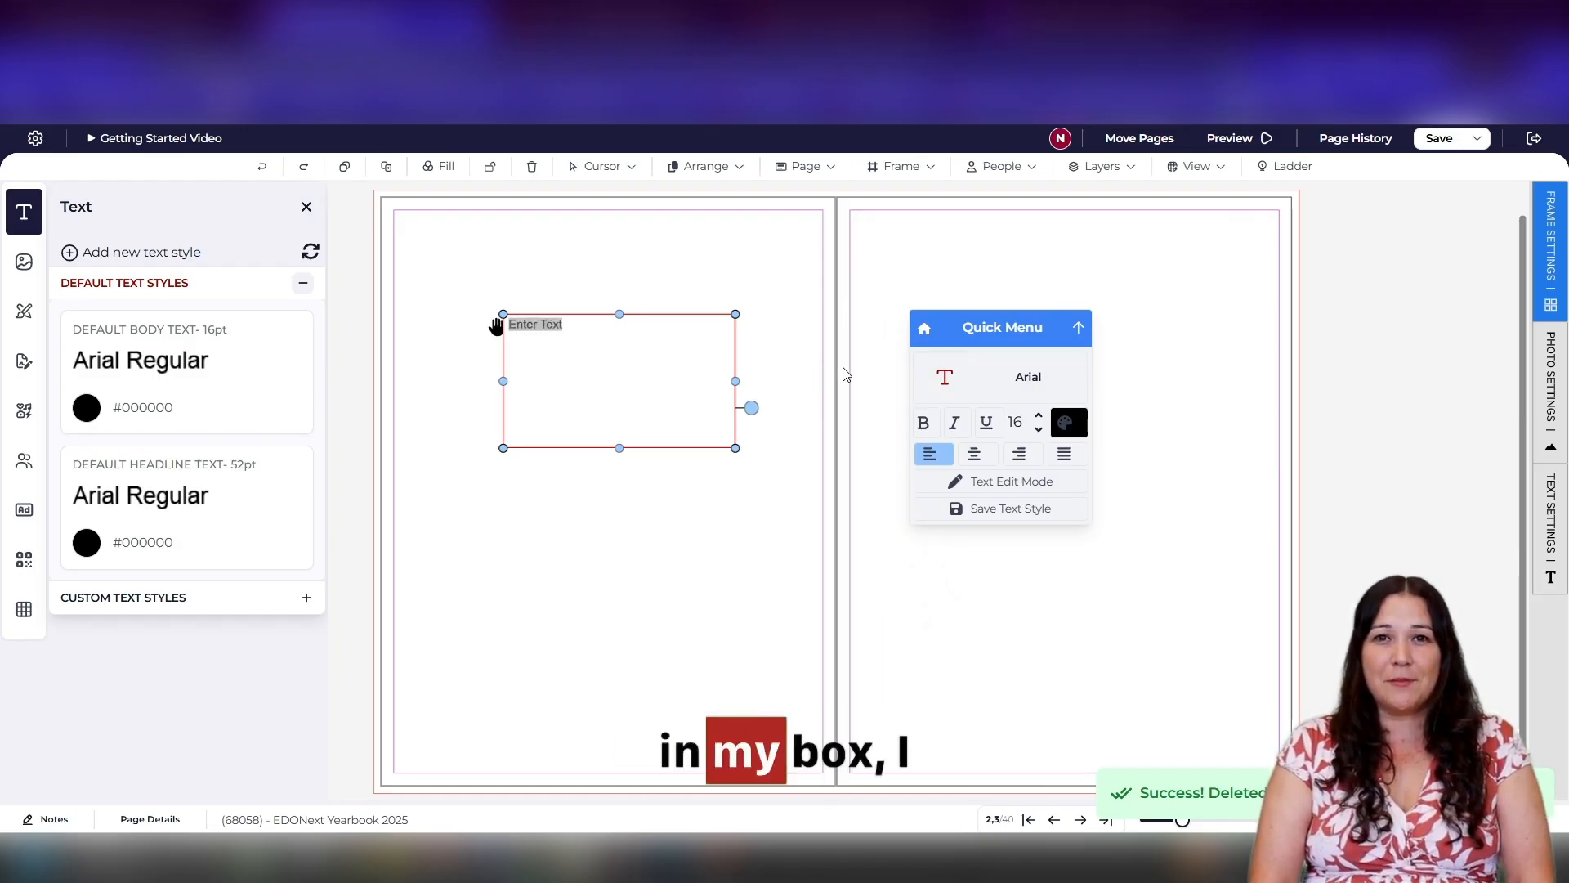
pyautogui.write('Hello!')
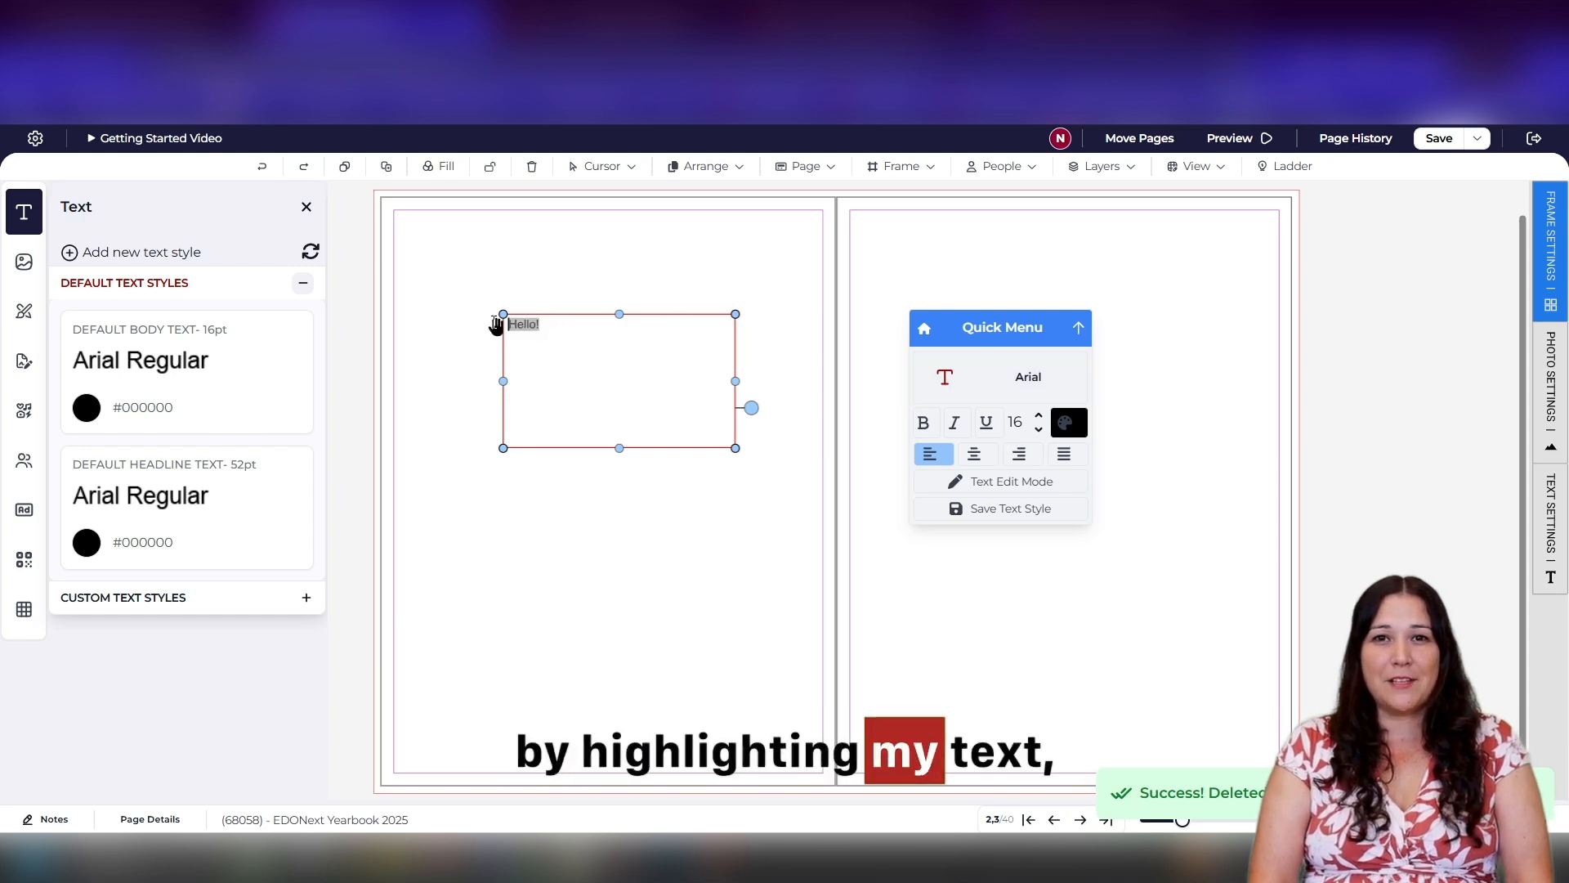
pyautogui.click(1039, 417)
pyautogui.click(1039, 416)
pyautogui.click(1039, 417)
pyautogui.click(1038, 417)
pyautogui.click(1039, 417)
pyautogui.click(1039, 417)
# Step: Change the "Hello!" text to the Aller font and color it light blue
pyautogui.click(1023, 378)
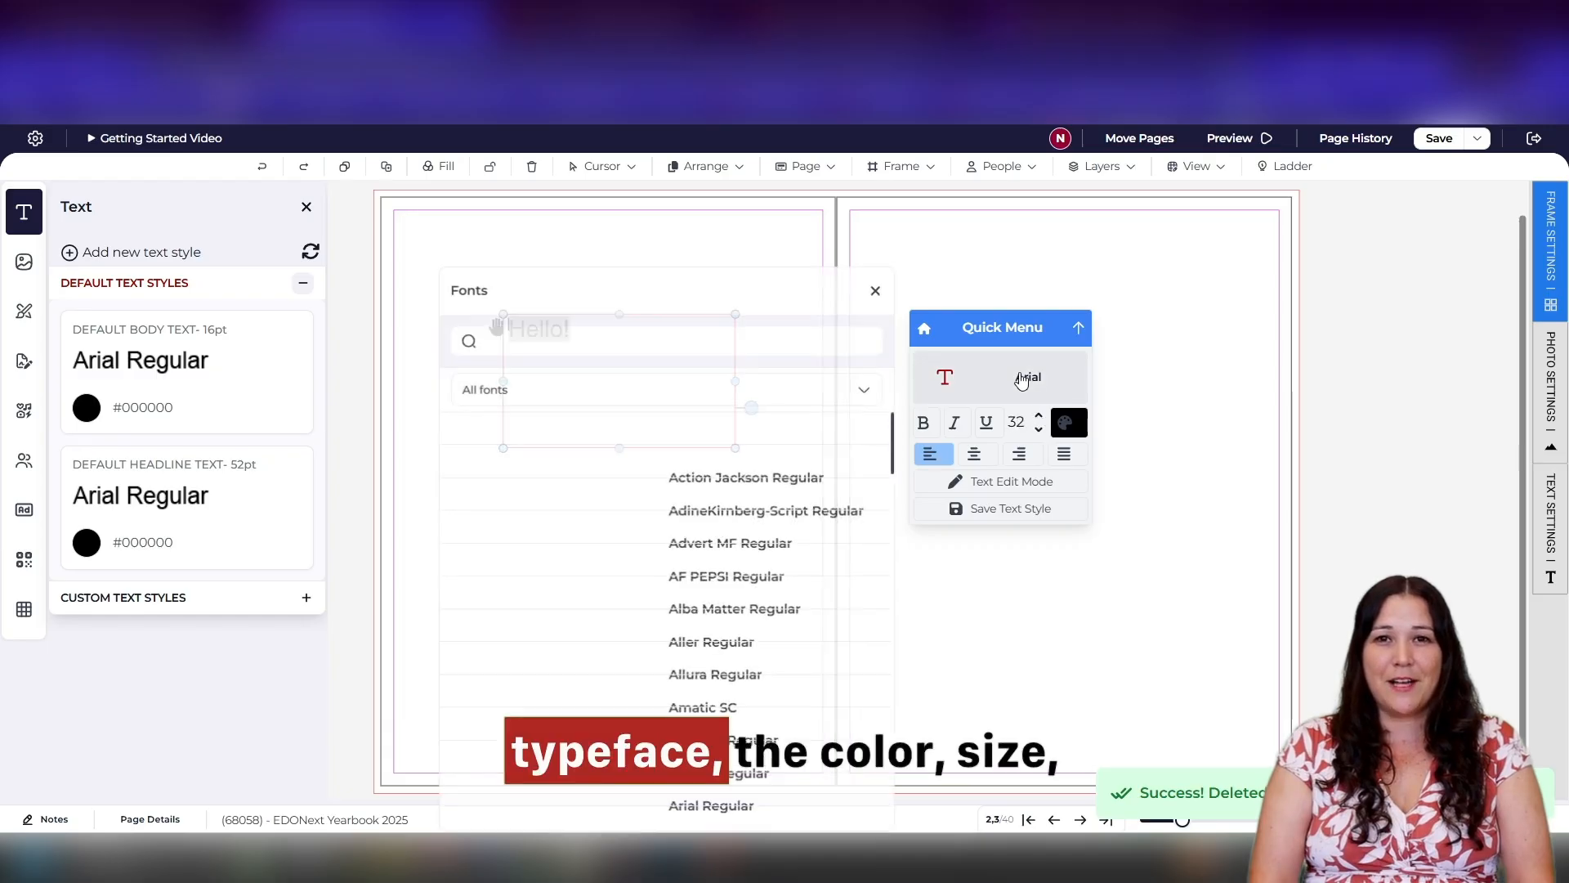
pyautogui.click(763, 593)
pyautogui.click(1069, 422)
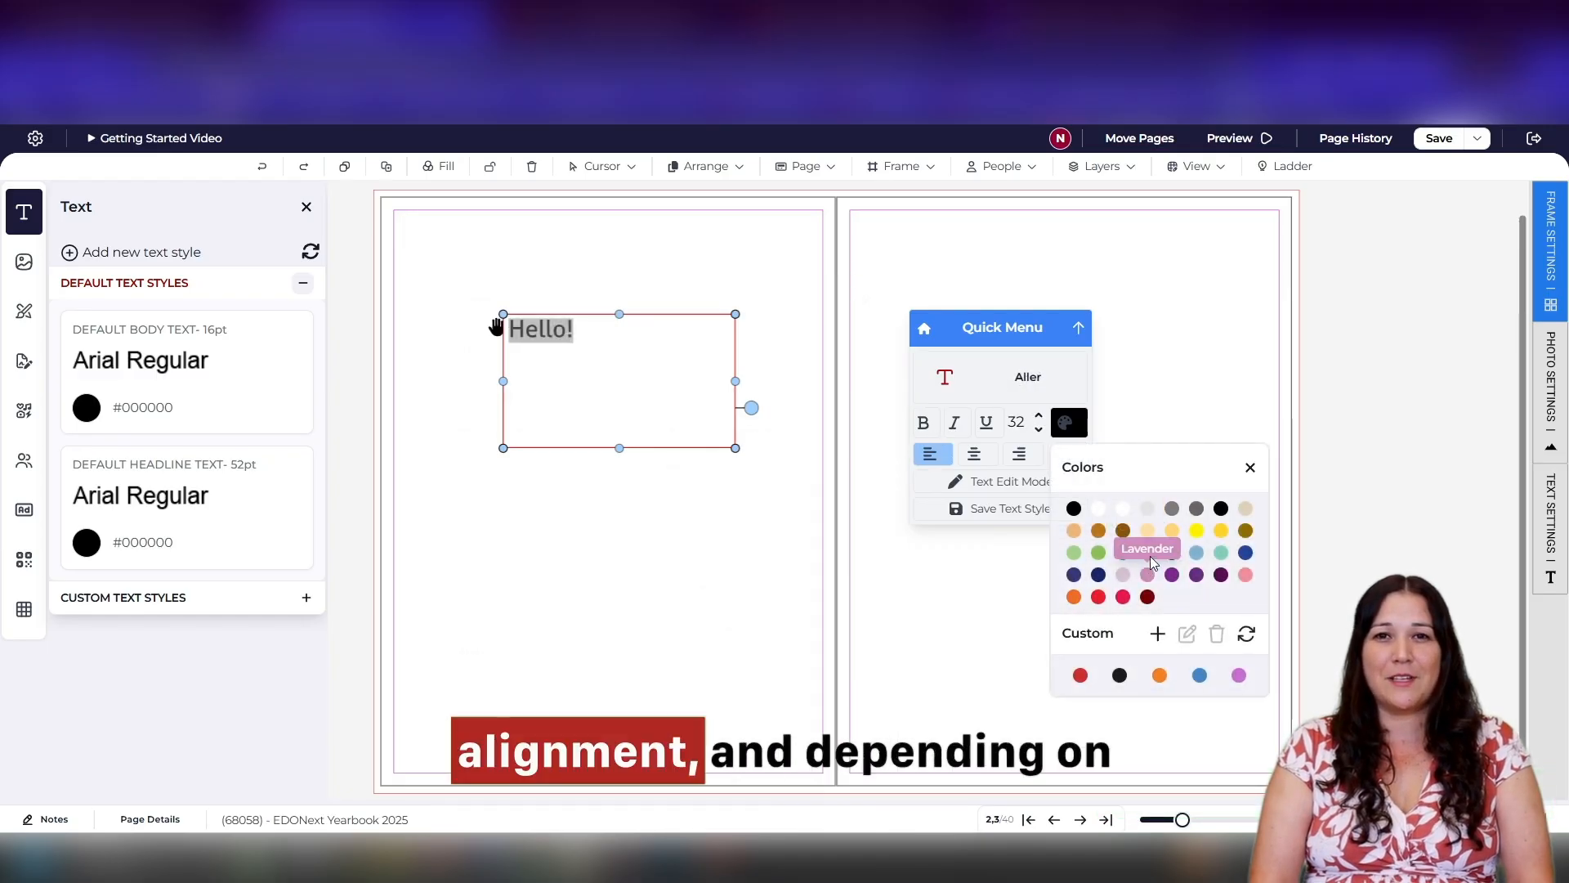
pyautogui.click(1149, 555)
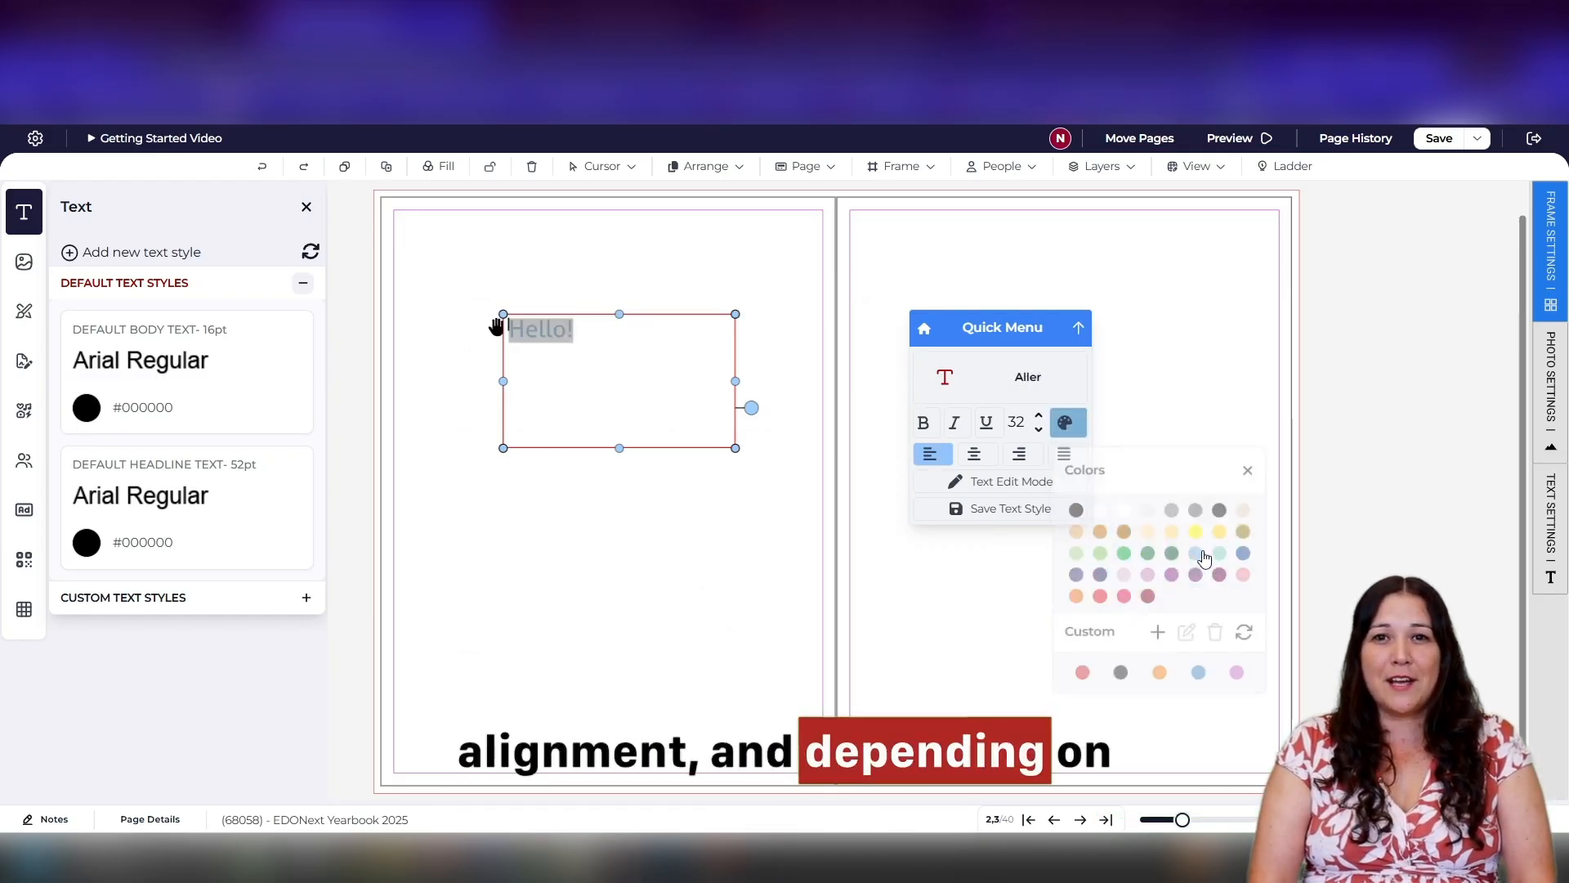
# Step: Italicize and underline the "Hello!" text and center it in its box
pyautogui.click(938, 423)
pyautogui.click(955, 425)
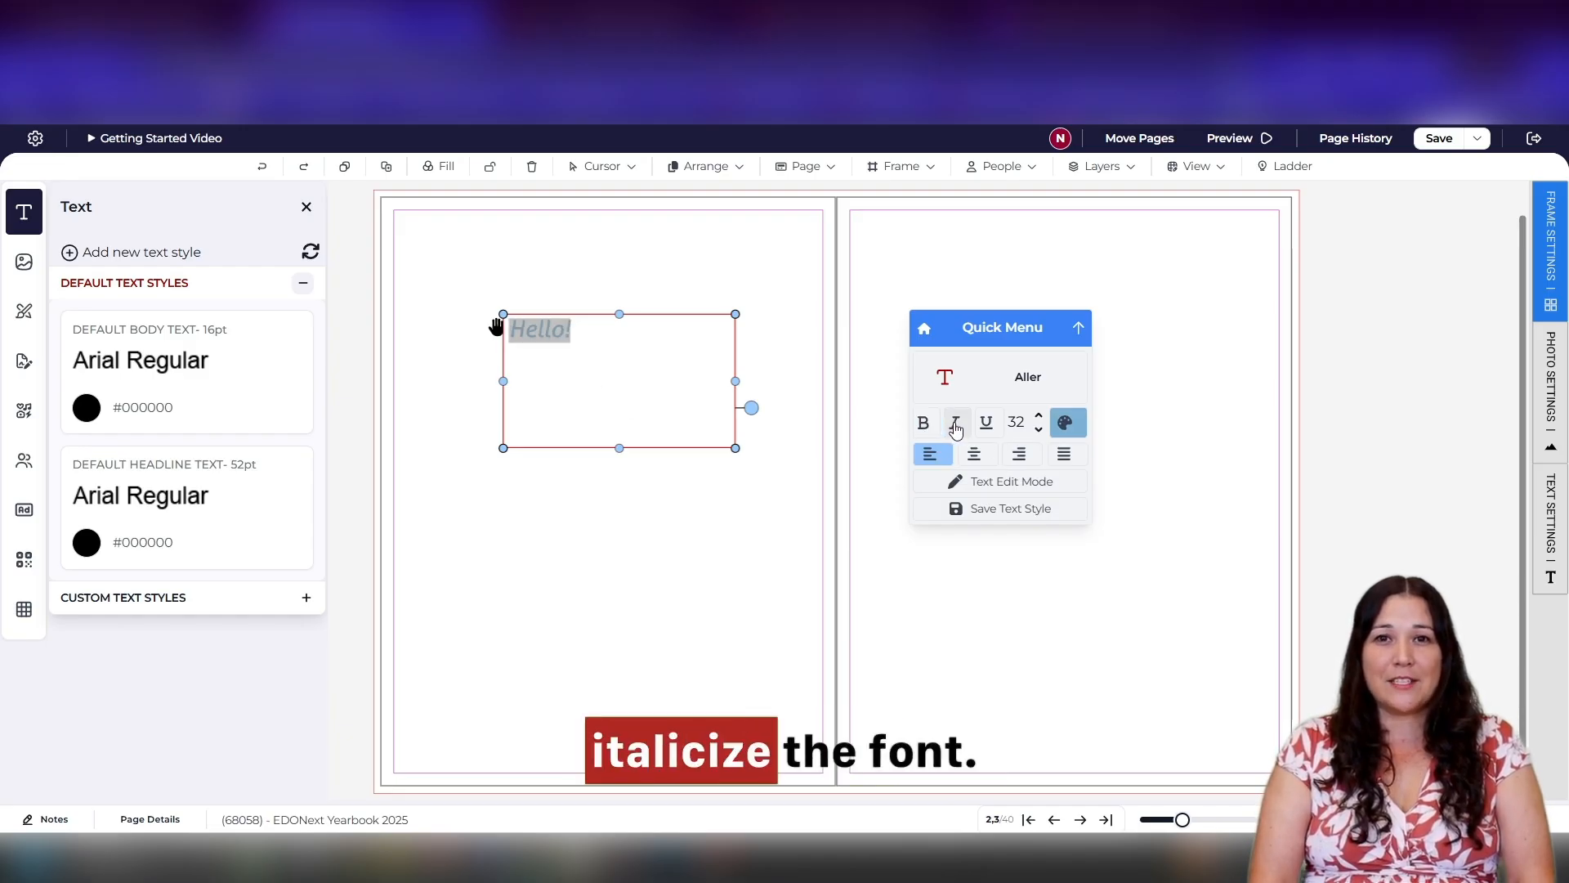
pyautogui.click(976, 457)
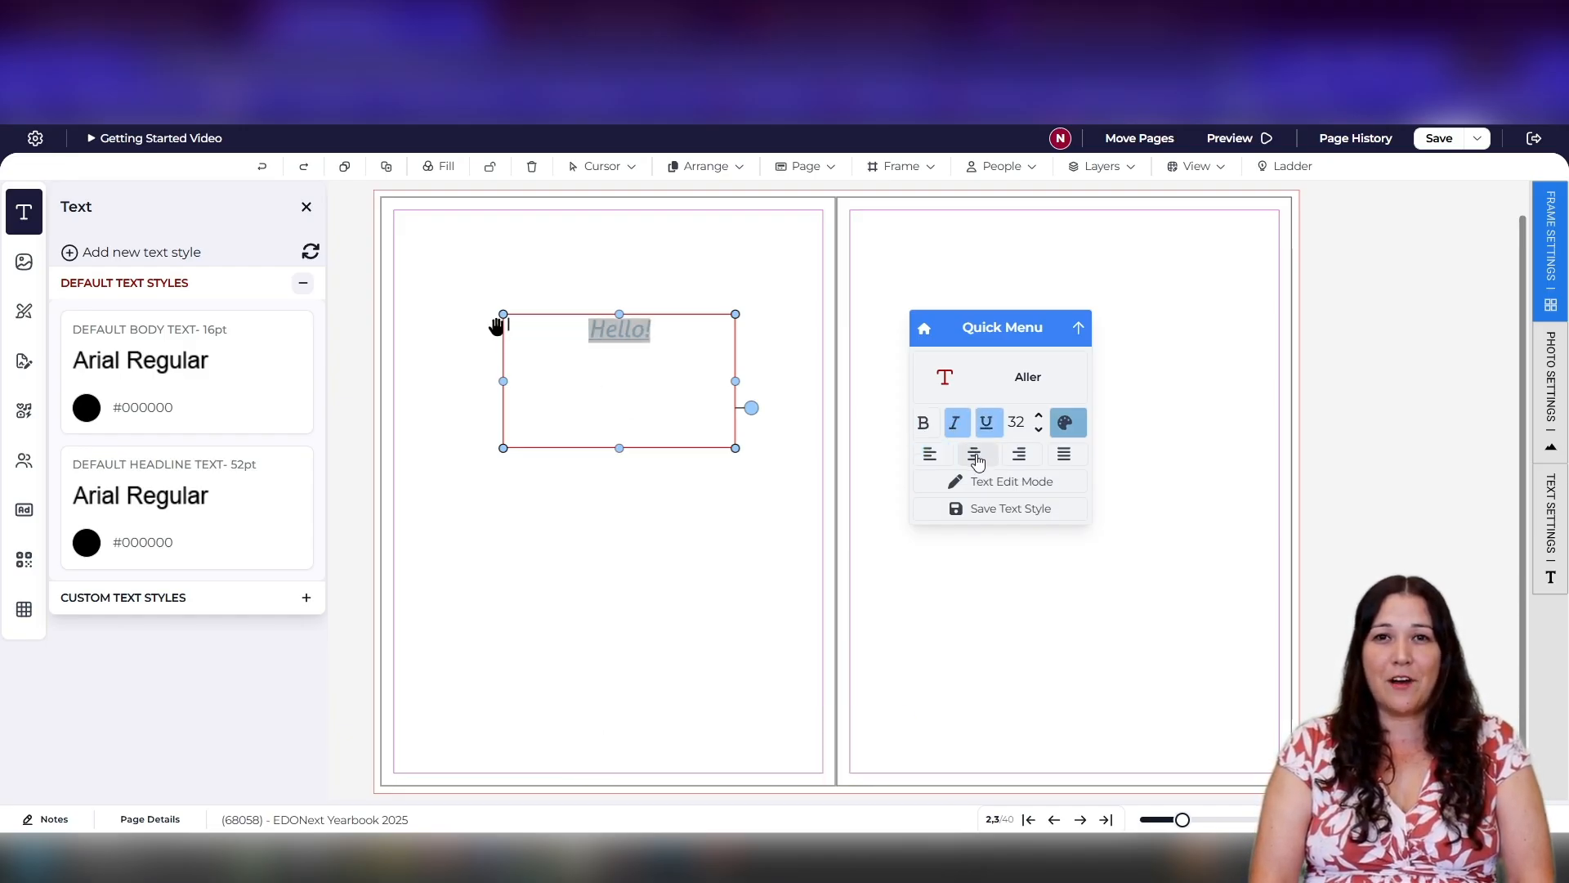
# Step: Save the text formatting as a custom text style named "B"
pyautogui.click(1011, 510)
pyautogui.click(543, 282)
pyautogui.write('B')
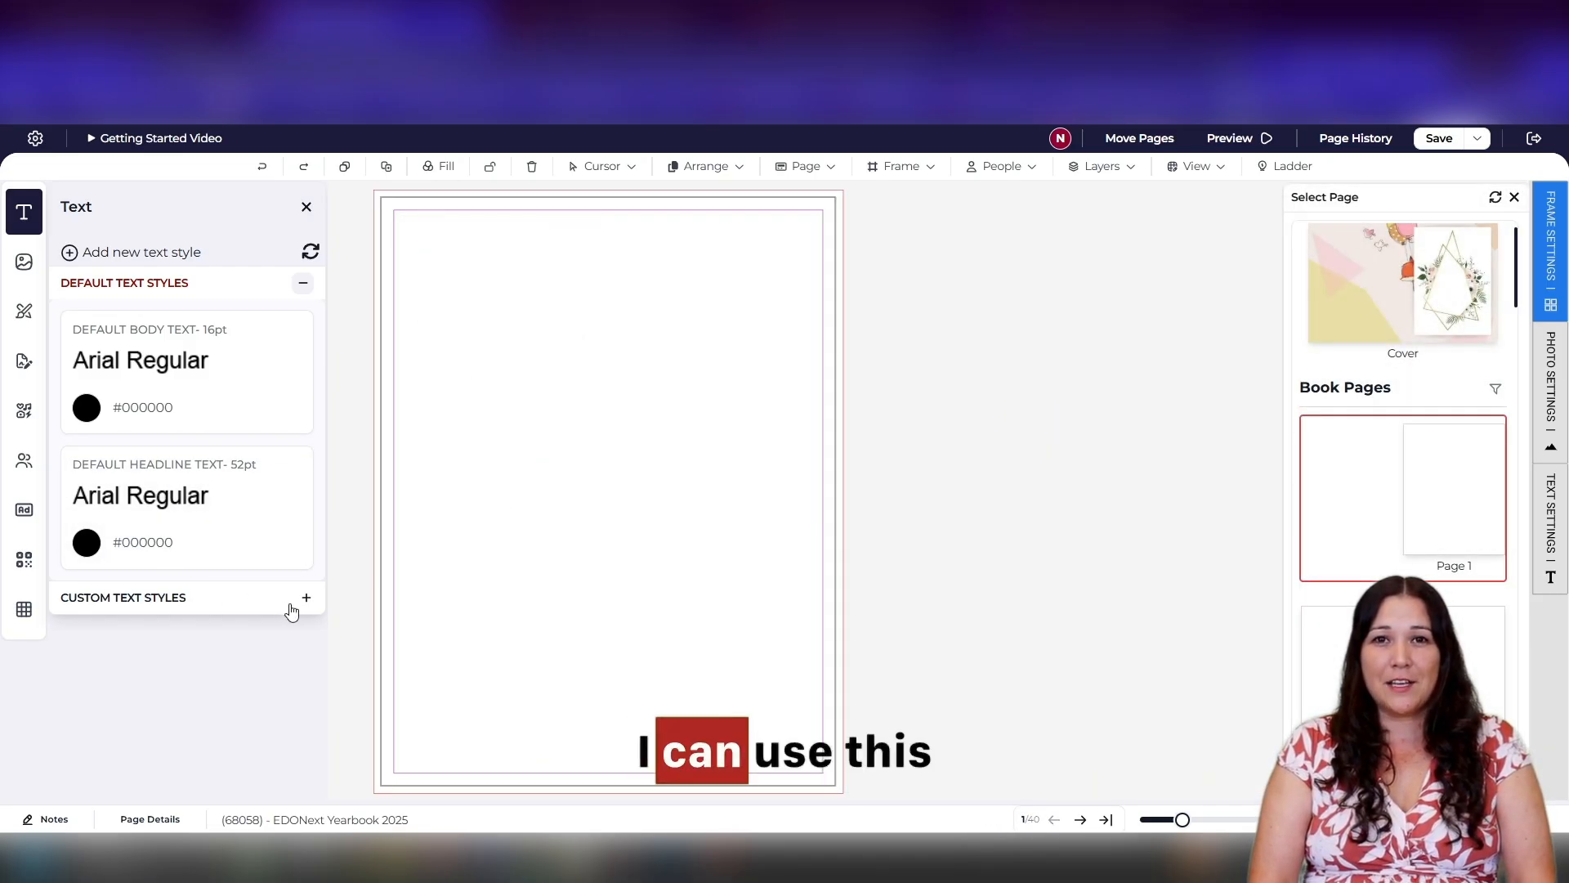
# Step: Insert a text box with the saved custom text style in the upper part of page 1 and close the text tools
pyautogui.click(302, 598)
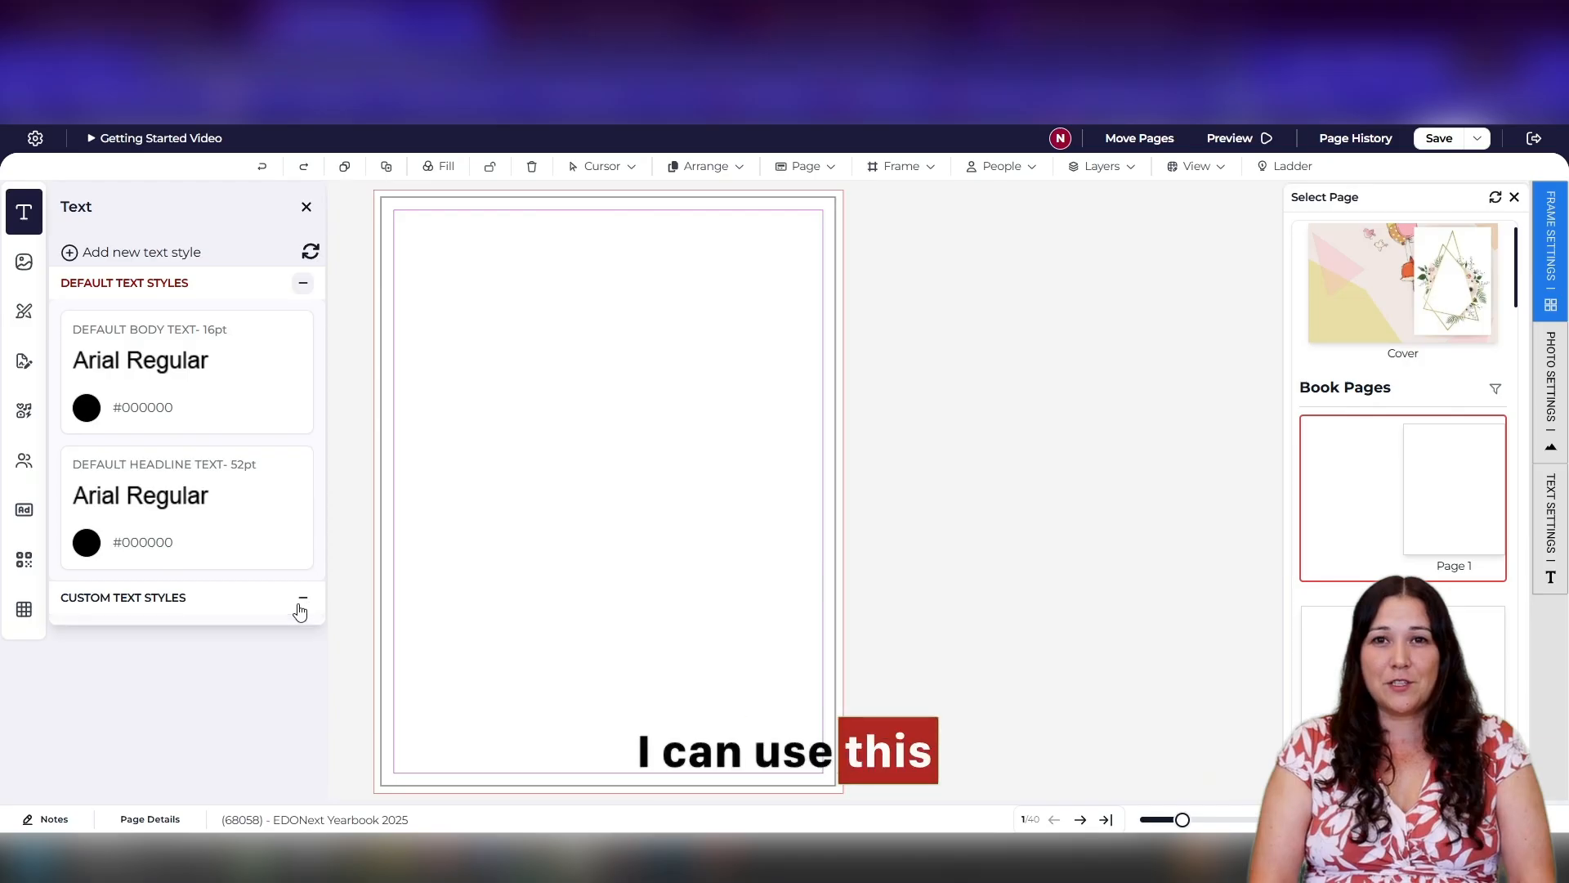
pyautogui.moveTo(187, 675); pyautogui.dragTo(778, 358)
pyautogui.moveTo(654, 340); pyautogui.dragTo(618, 340)
pyautogui.click(306, 207)
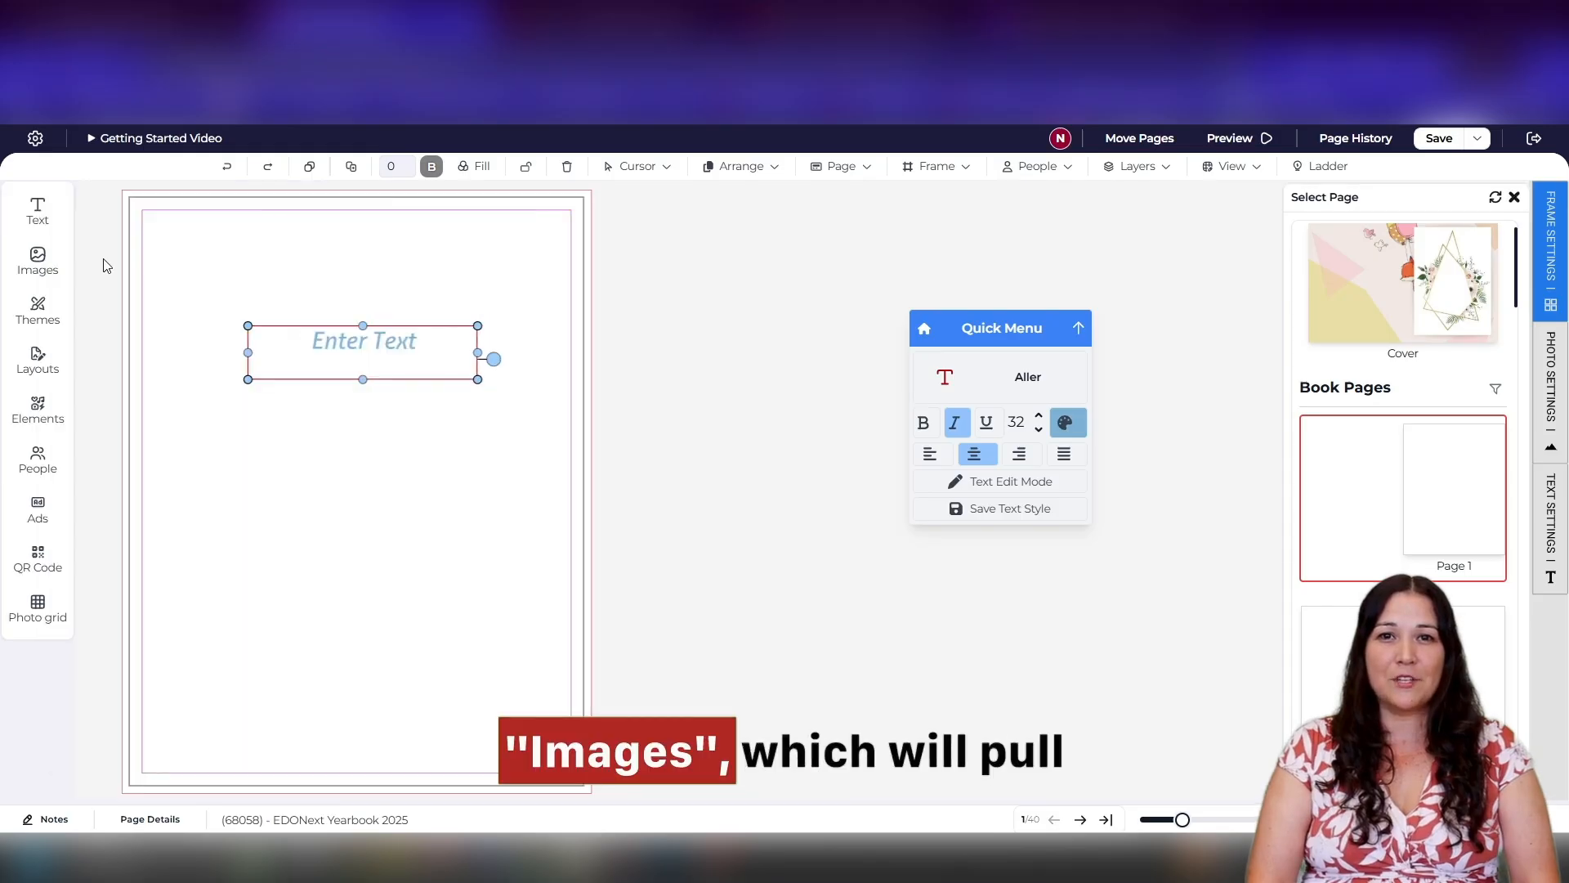
# Step: Examine the image upload sources and the smartphone scan option for adding photos
pyautogui.click(38, 260)
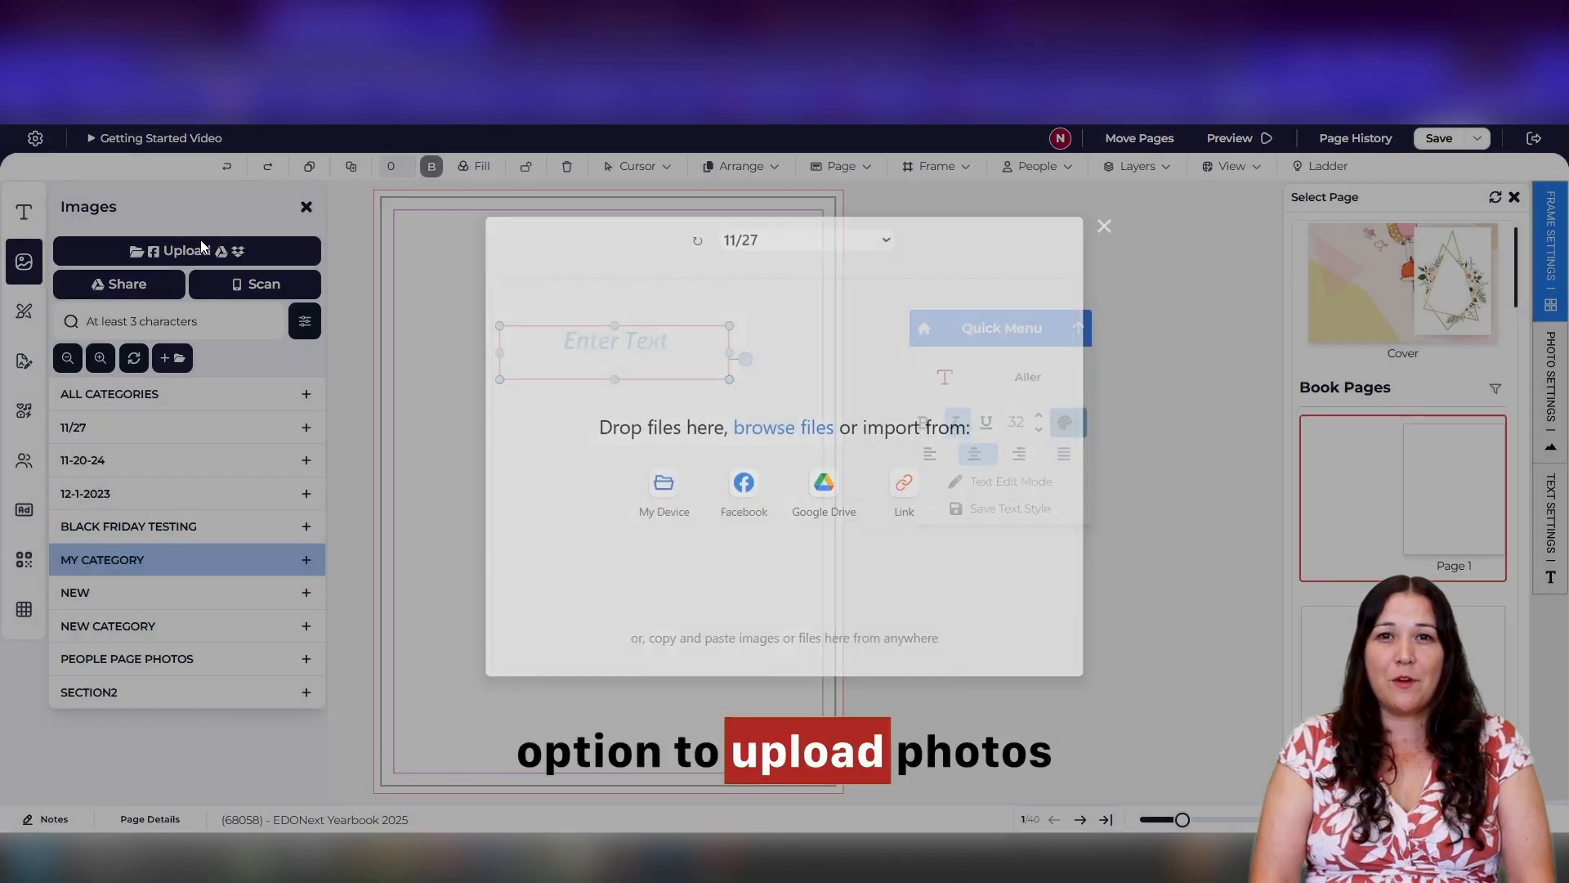
pyautogui.click(199, 249)
pyautogui.click(1103, 259)
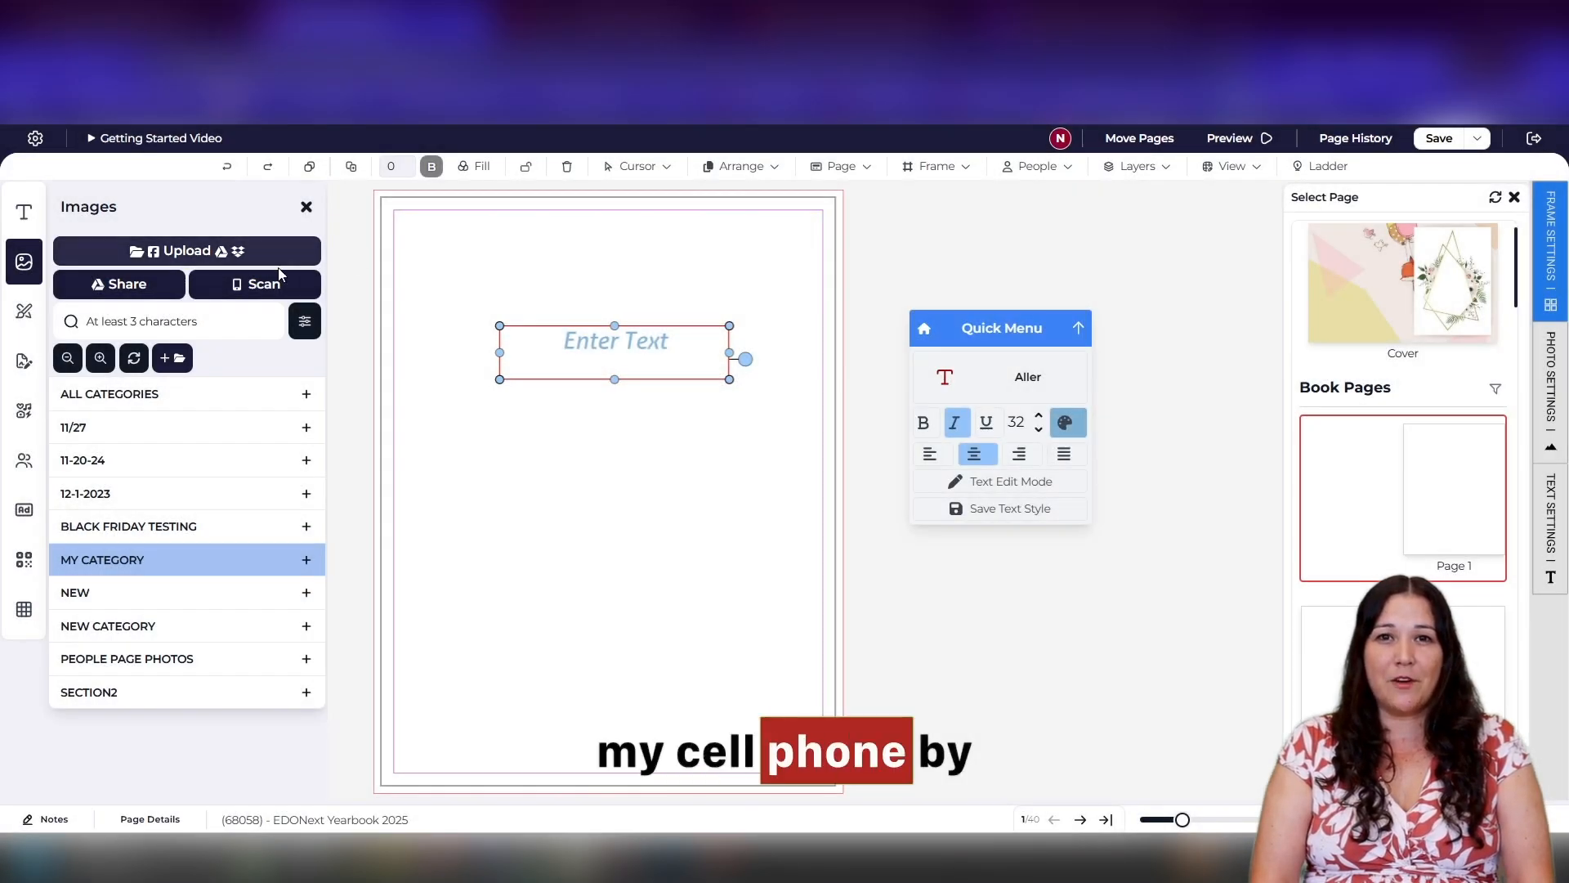
pyautogui.click(259, 284)
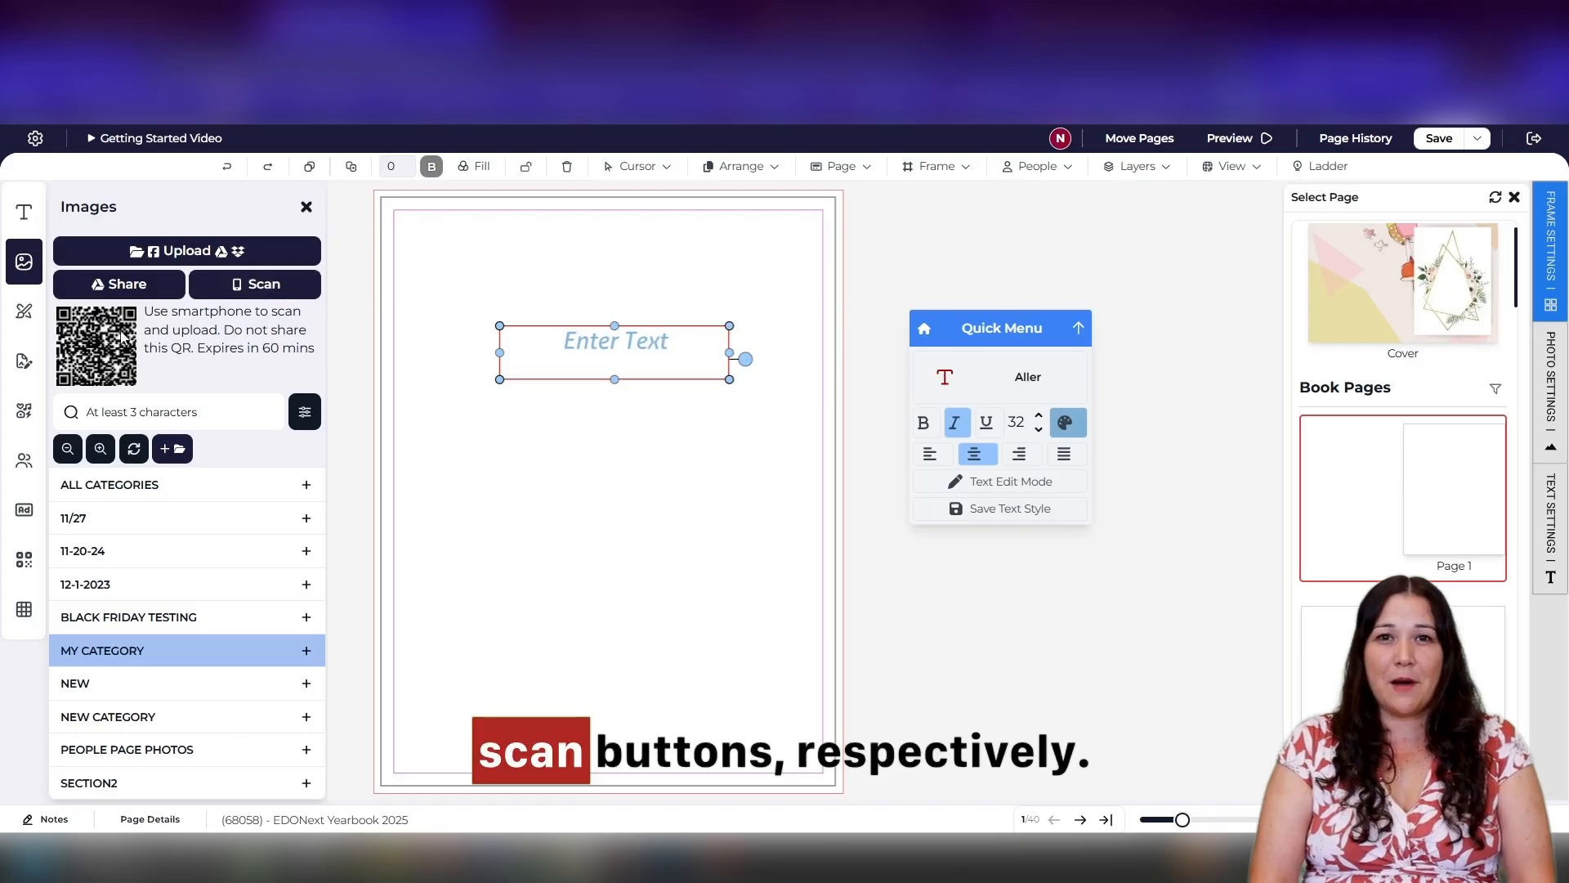
pyautogui.click(276, 286)
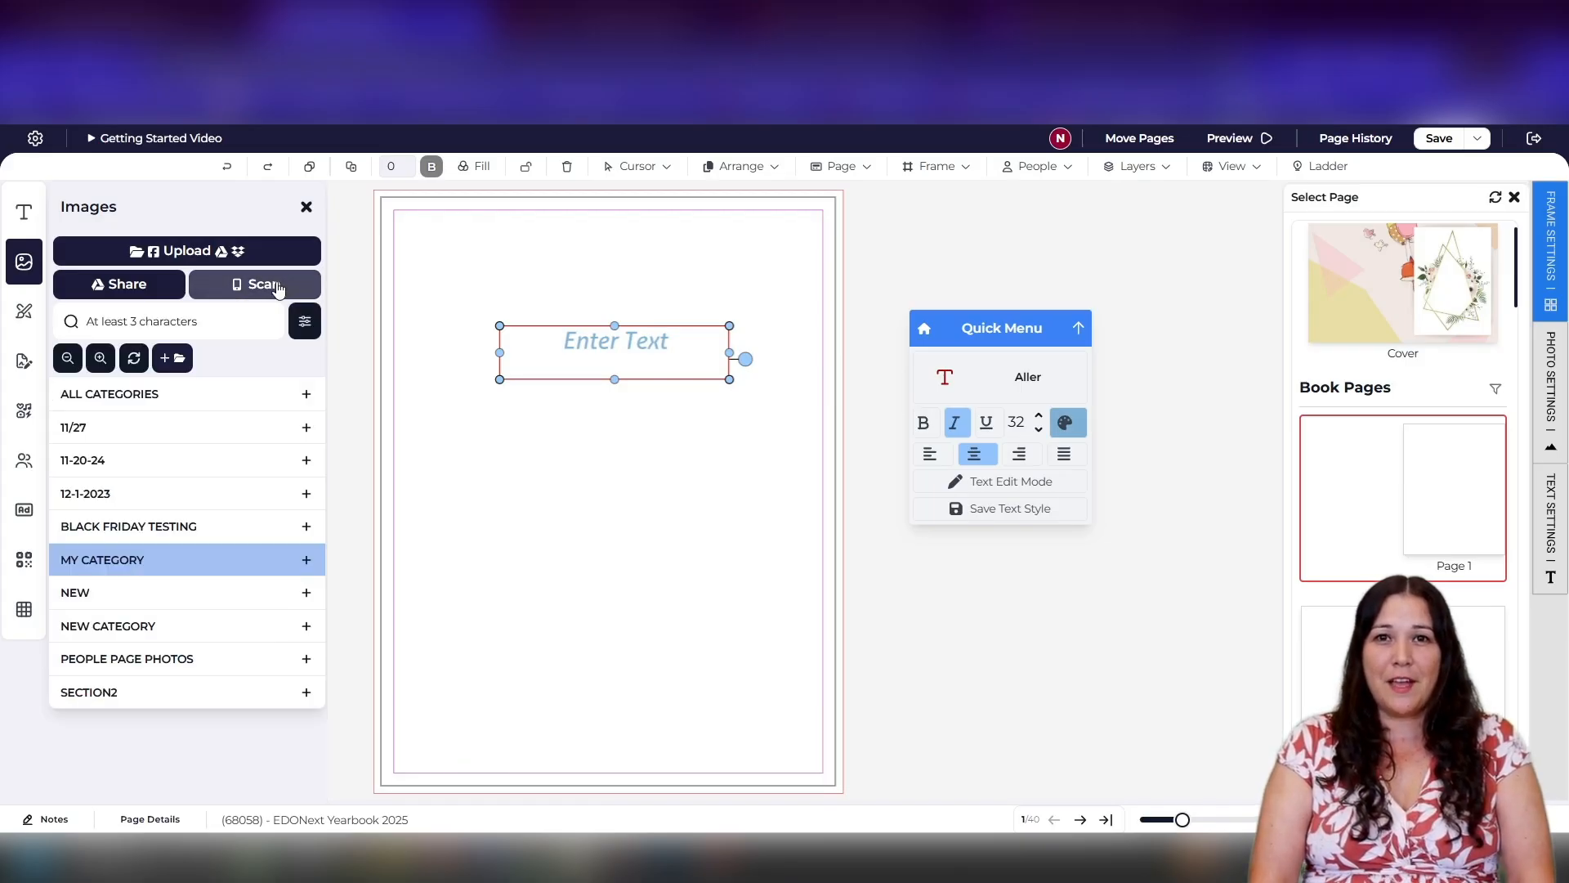
# Step: Examine the image search and its filter options for tag, photo status, order and uploader
pyautogui.click(179, 319)
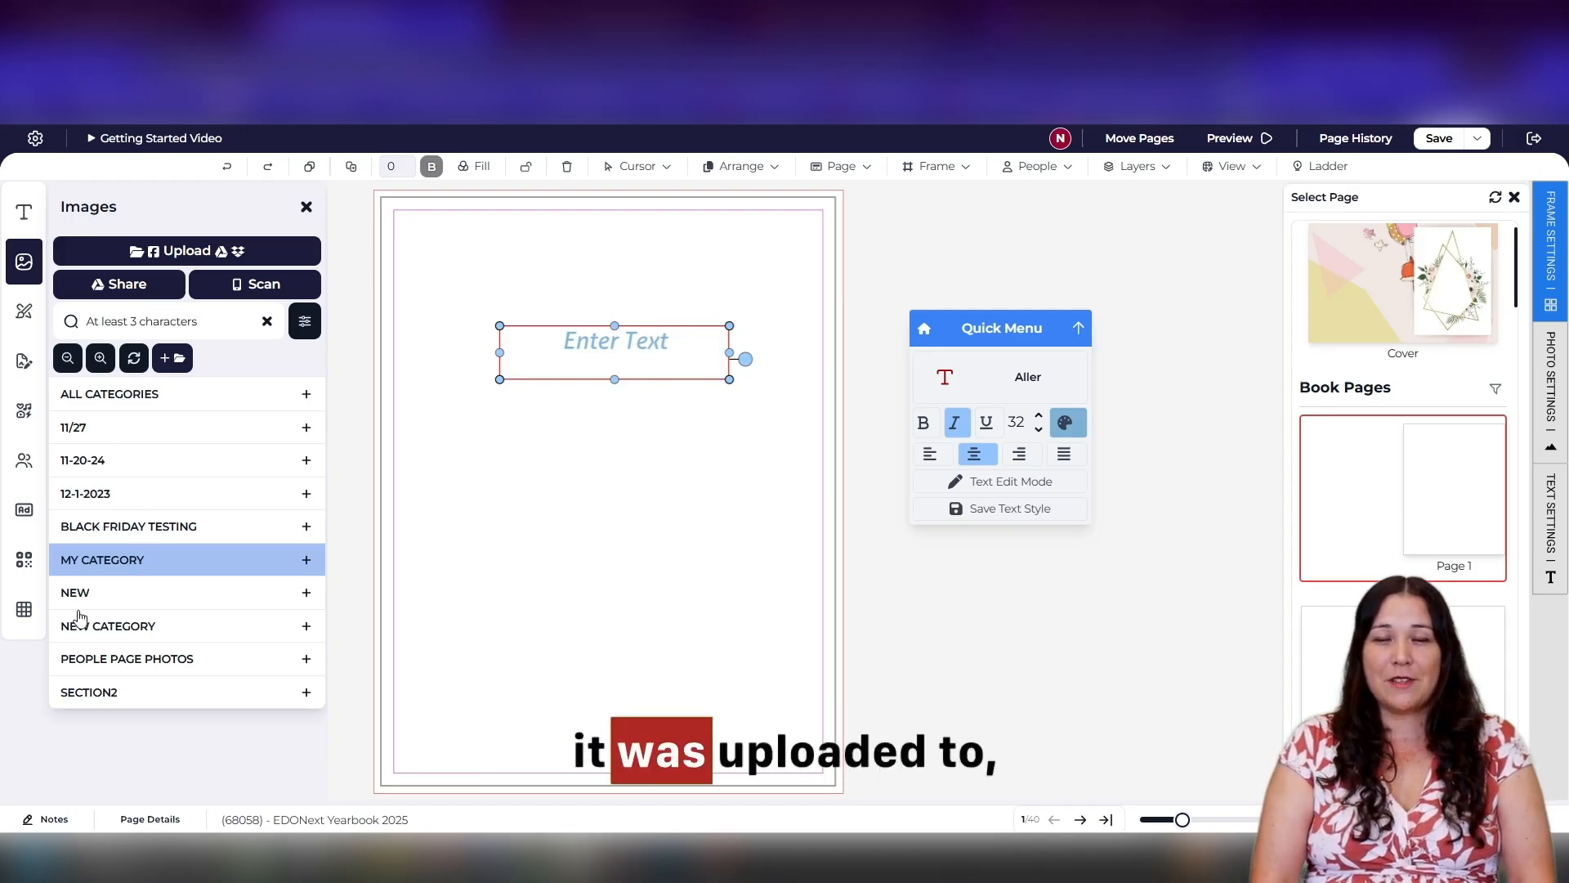
pyautogui.click(304, 322)
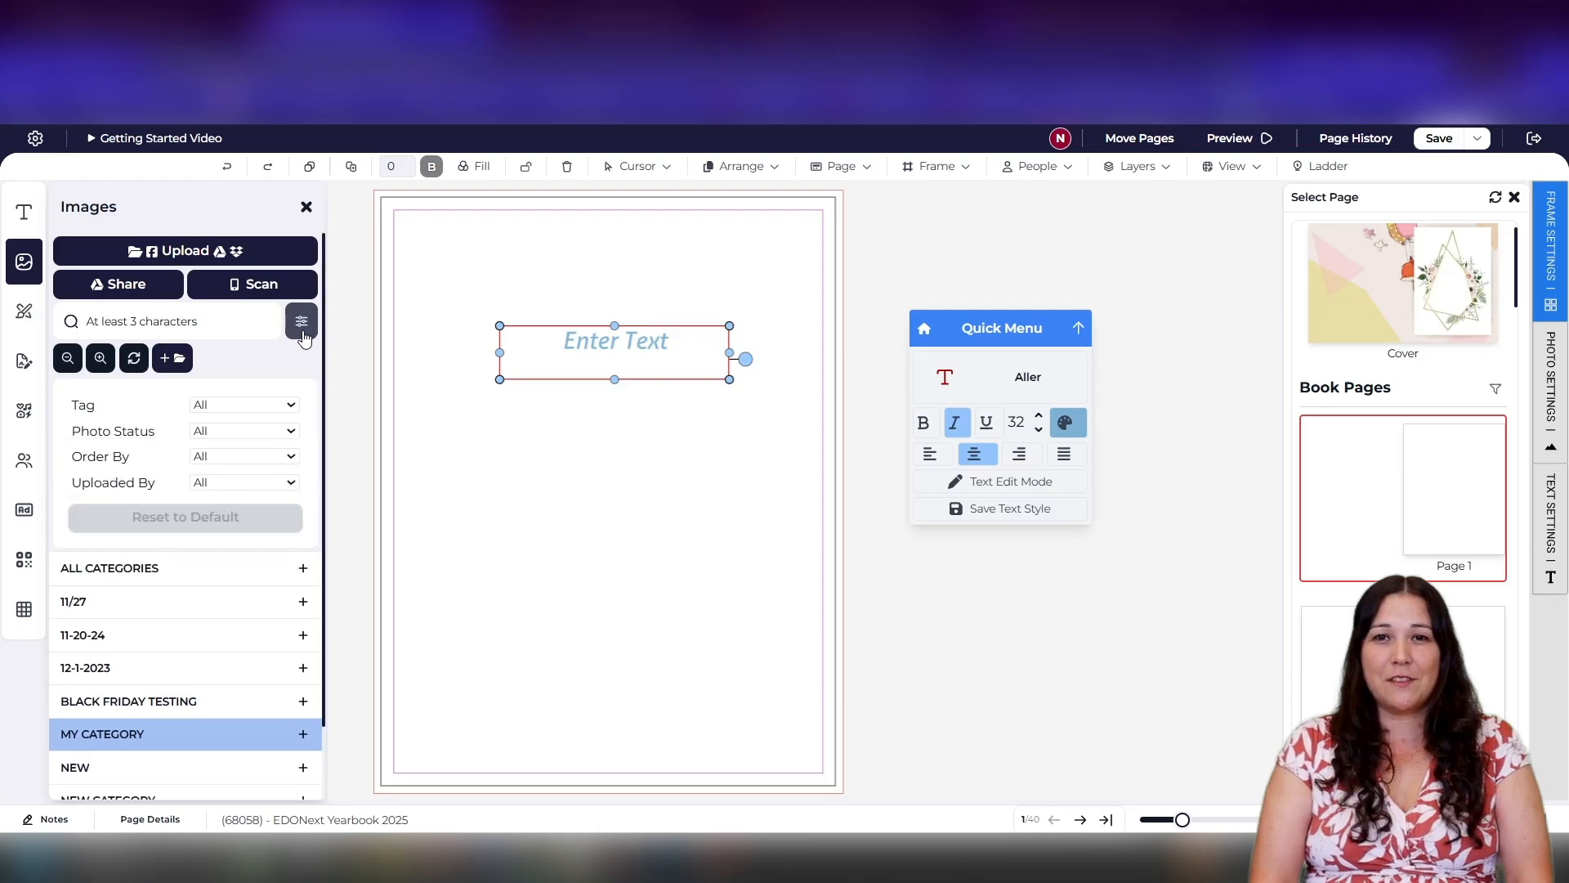
pyautogui.click(304, 334)
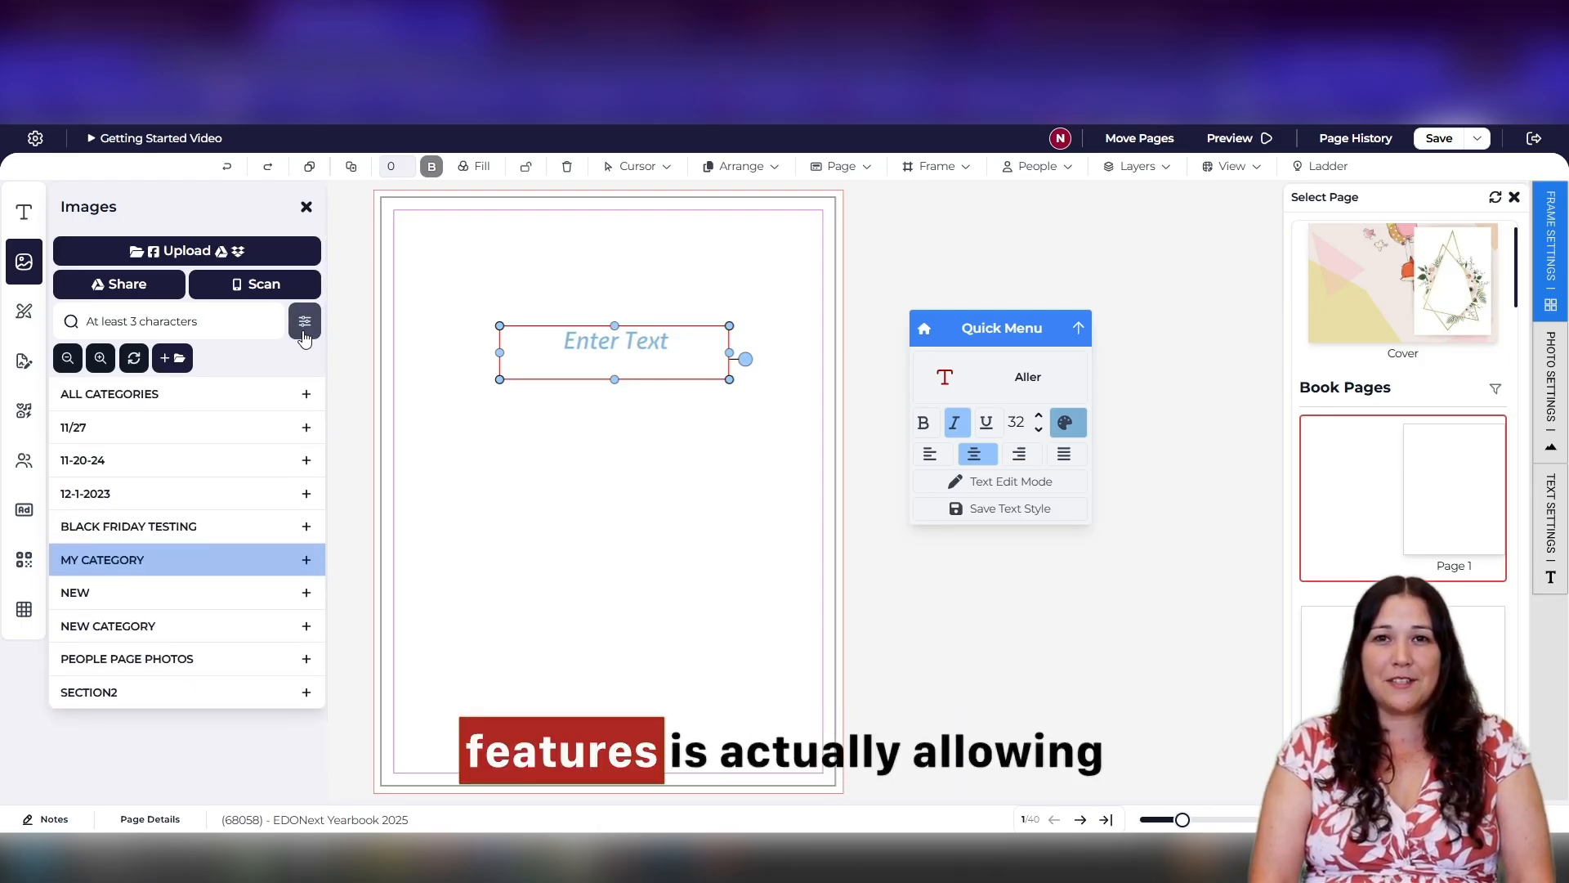
# Step: Start sharing from the image library and copy the link of the "We Love Lucky" document in Google Drive
pyautogui.click(126, 286)
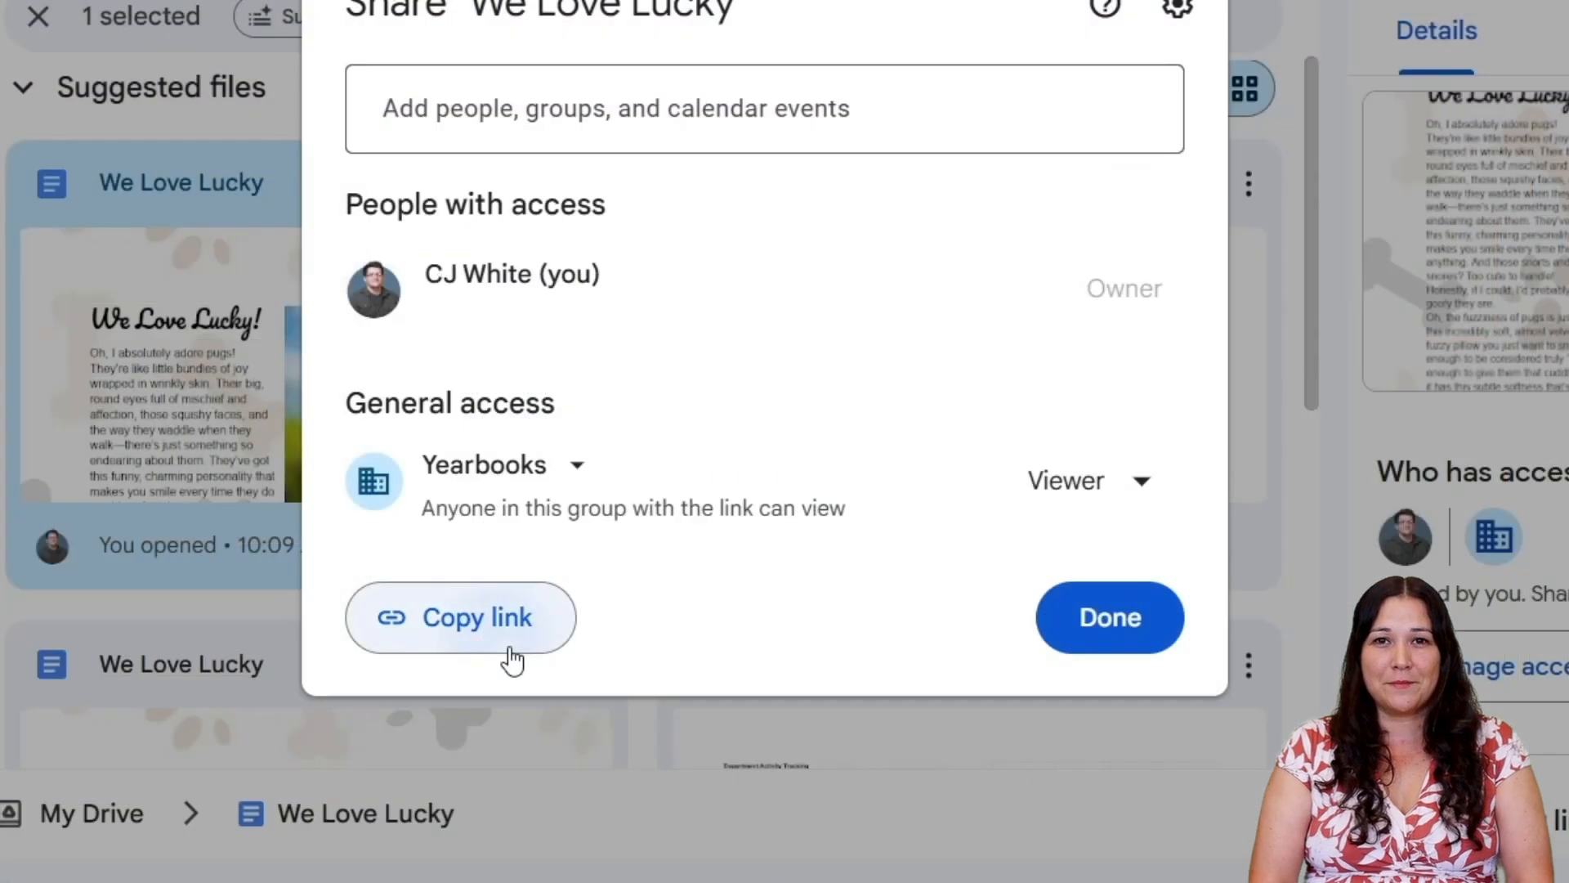
pyautogui.click(512, 656)
pyautogui.scroll(-2, 580, 521)
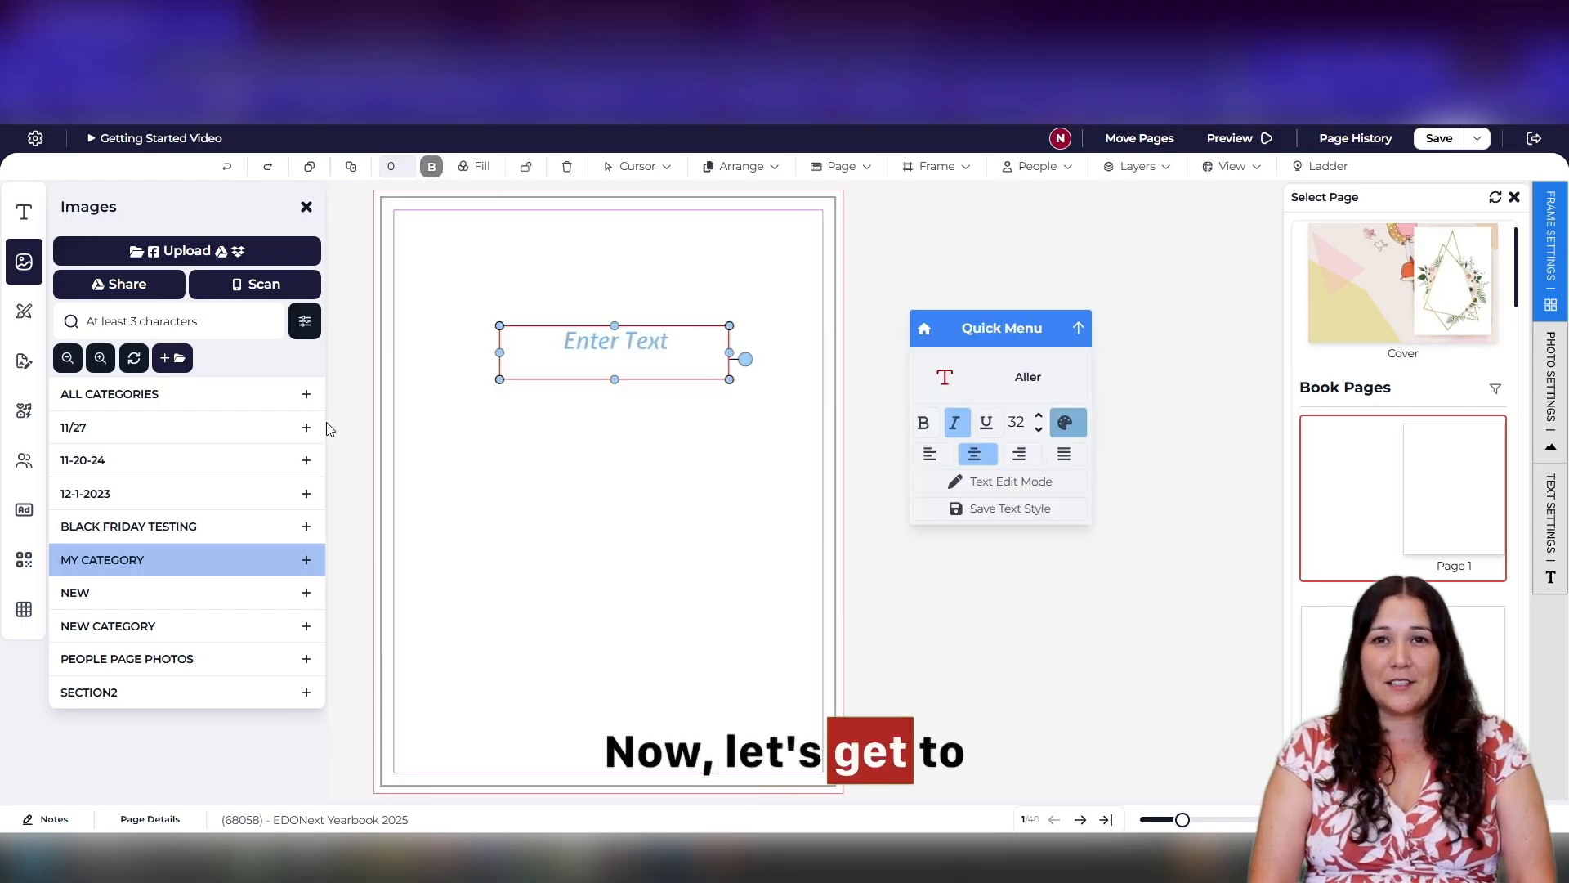
# Step: Place the photo of three students writing at desks from the New category below the text box and narrow it to slightly less than the text box's width
pyautogui.click(184, 564)
pyautogui.click(169, 654)
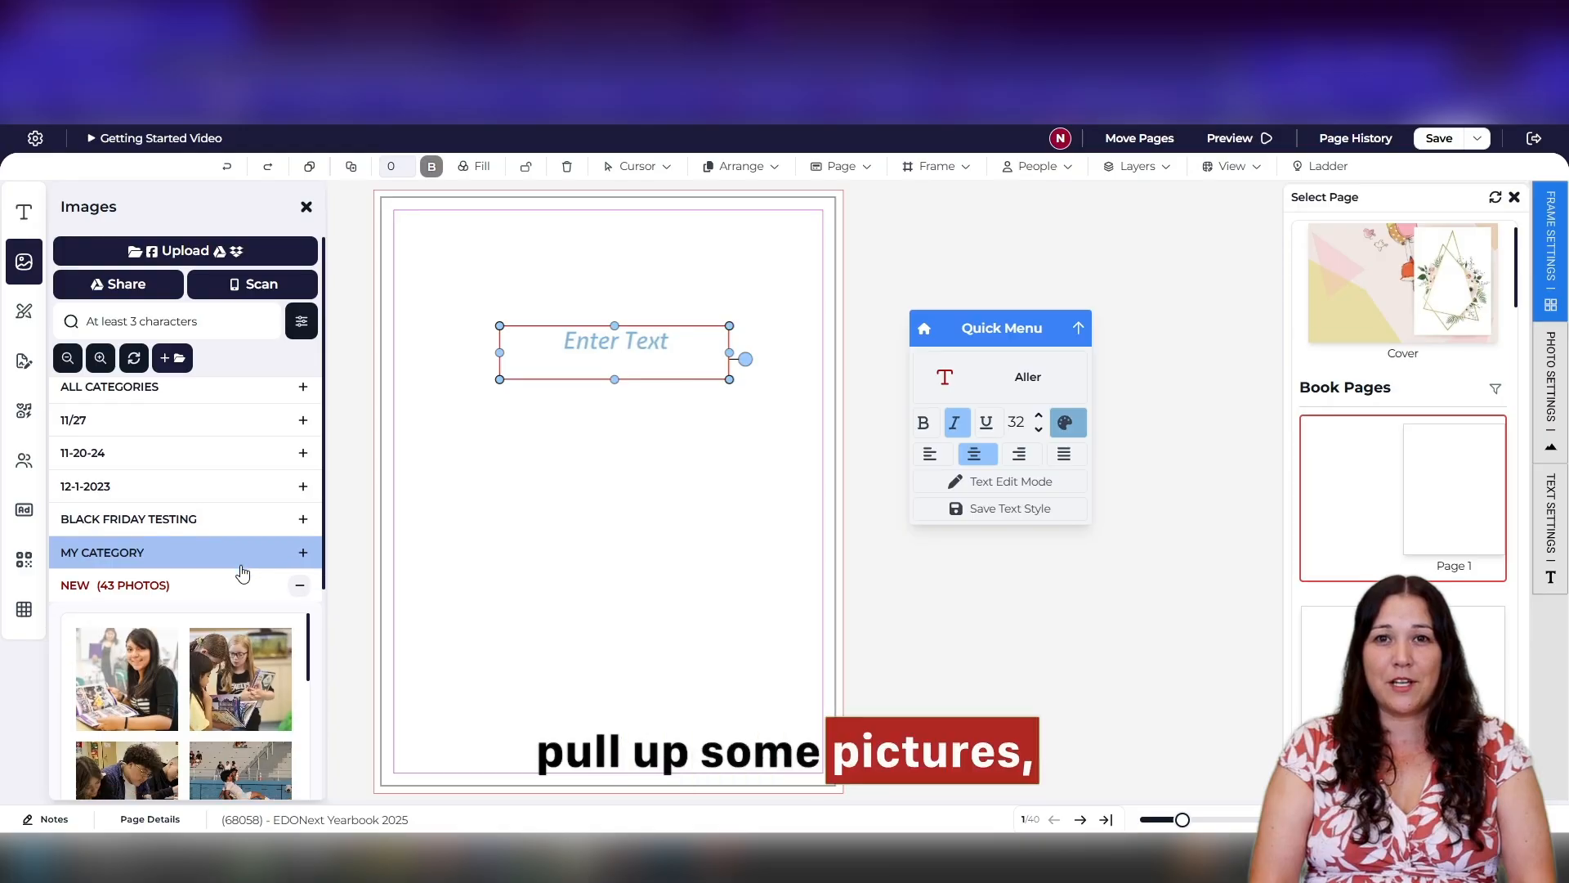
pyautogui.scroll(-3, 242, 572)
pyautogui.moveTo(135, 585); pyautogui.dragTo(535, 484)
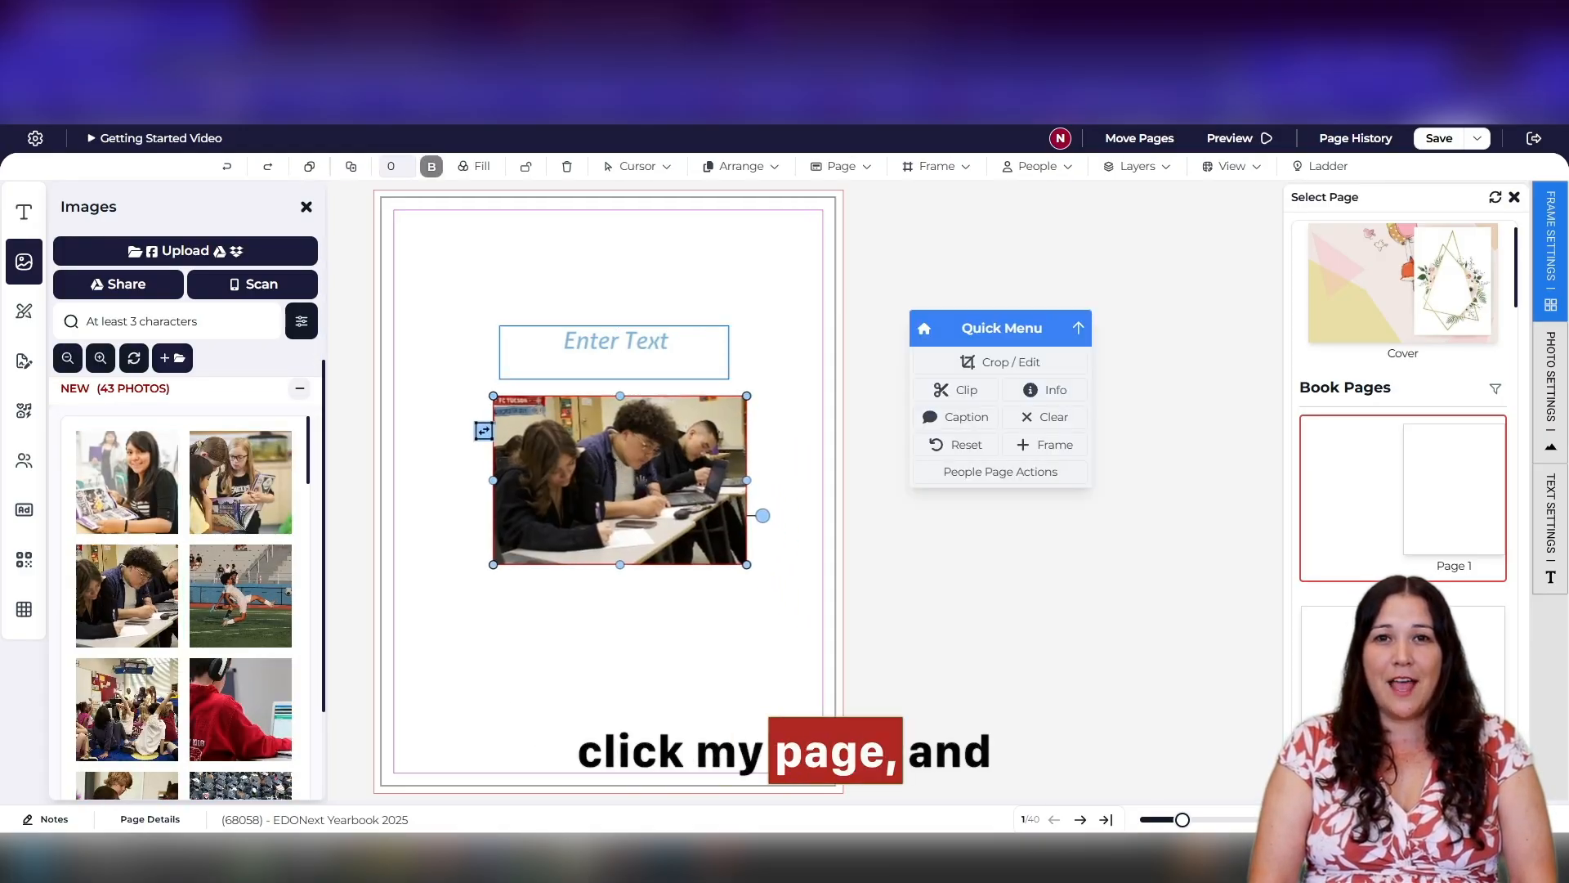
pyautogui.moveTo(750, 480); pyautogui.dragTo(701, 532)
pyautogui.moveTo(676, 481)
pyautogui.mouseDown()
pyautogui.moveTo(704, 481)
pyautogui.moveTo(659, 471)
pyautogui.mouseUp()
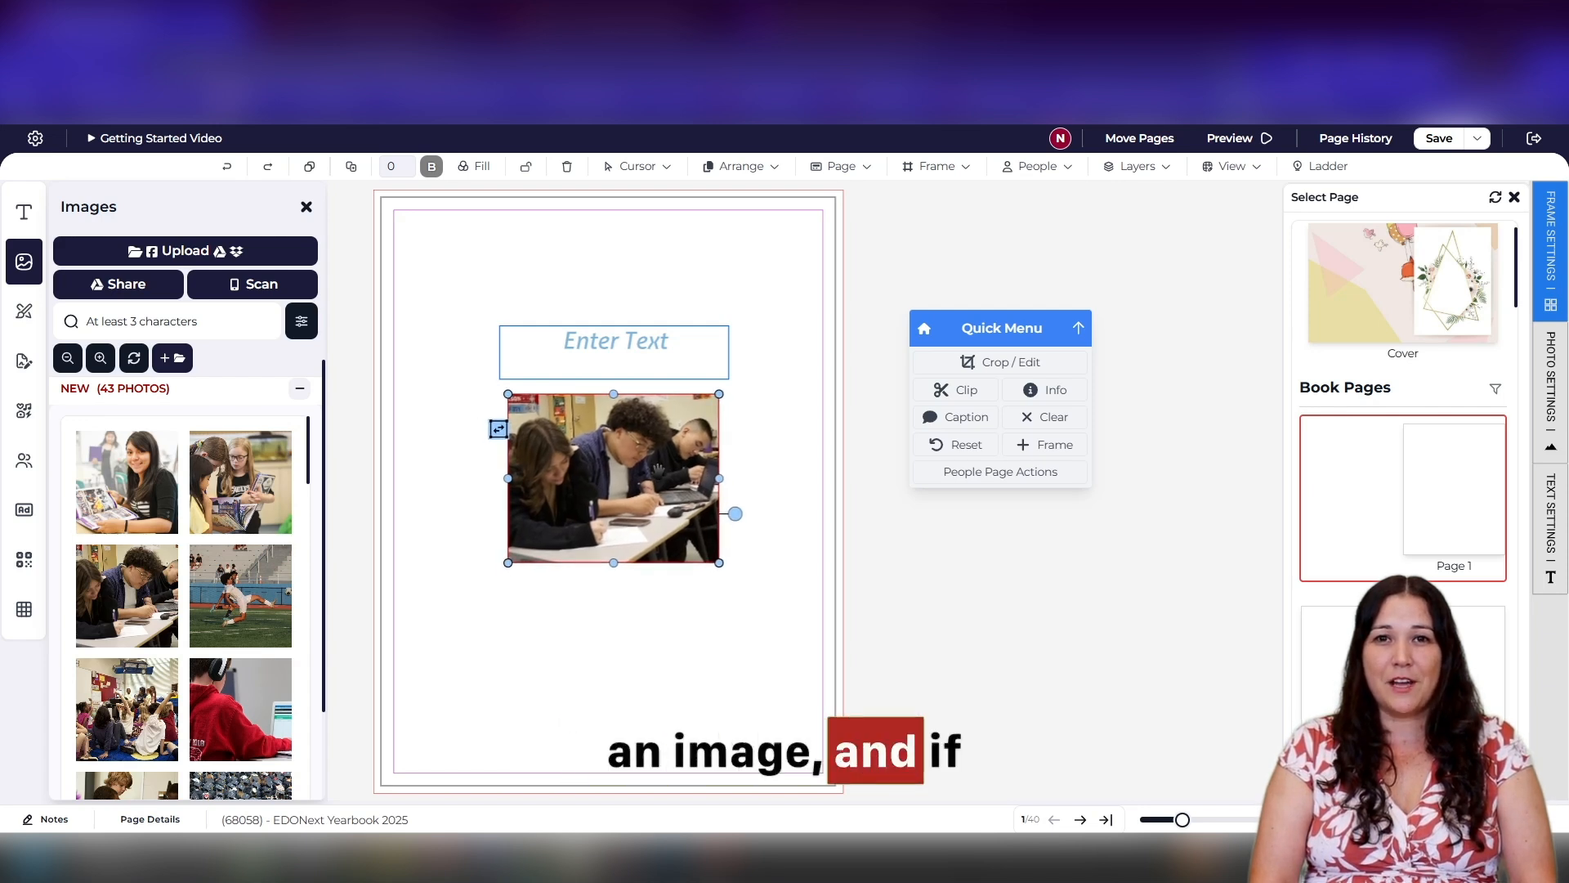
# Step: Fill the page background with the New-category photo of the smiling student holding an open yearbook
pyautogui.moveTo(127, 482); pyautogui.dragTo(115, 363)
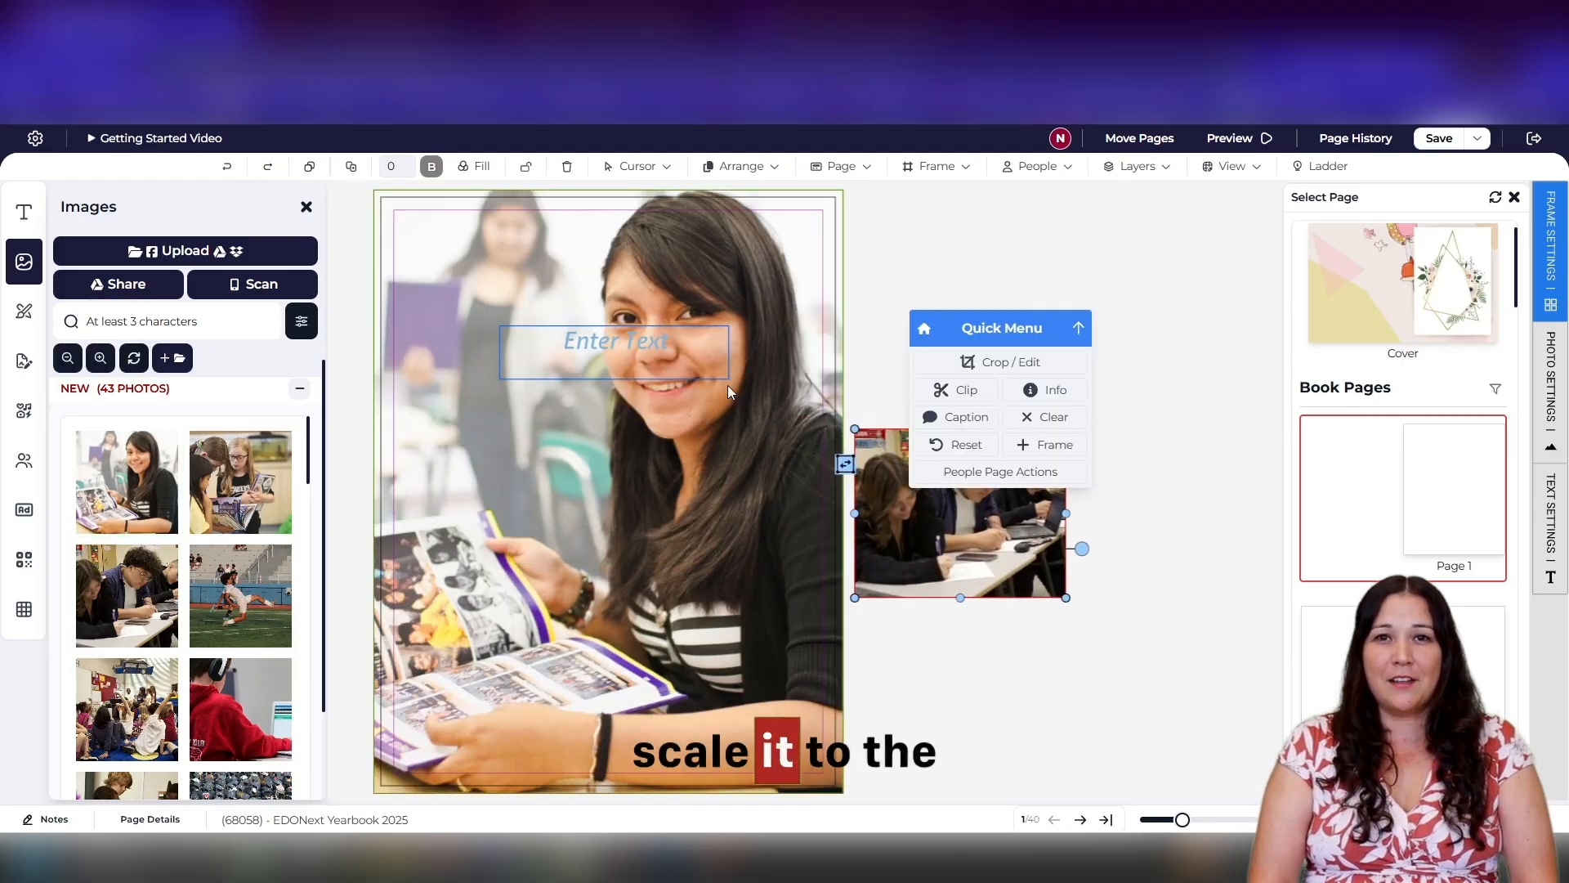
pyautogui.moveTo(609, 342); pyautogui.dragTo(493, 243)
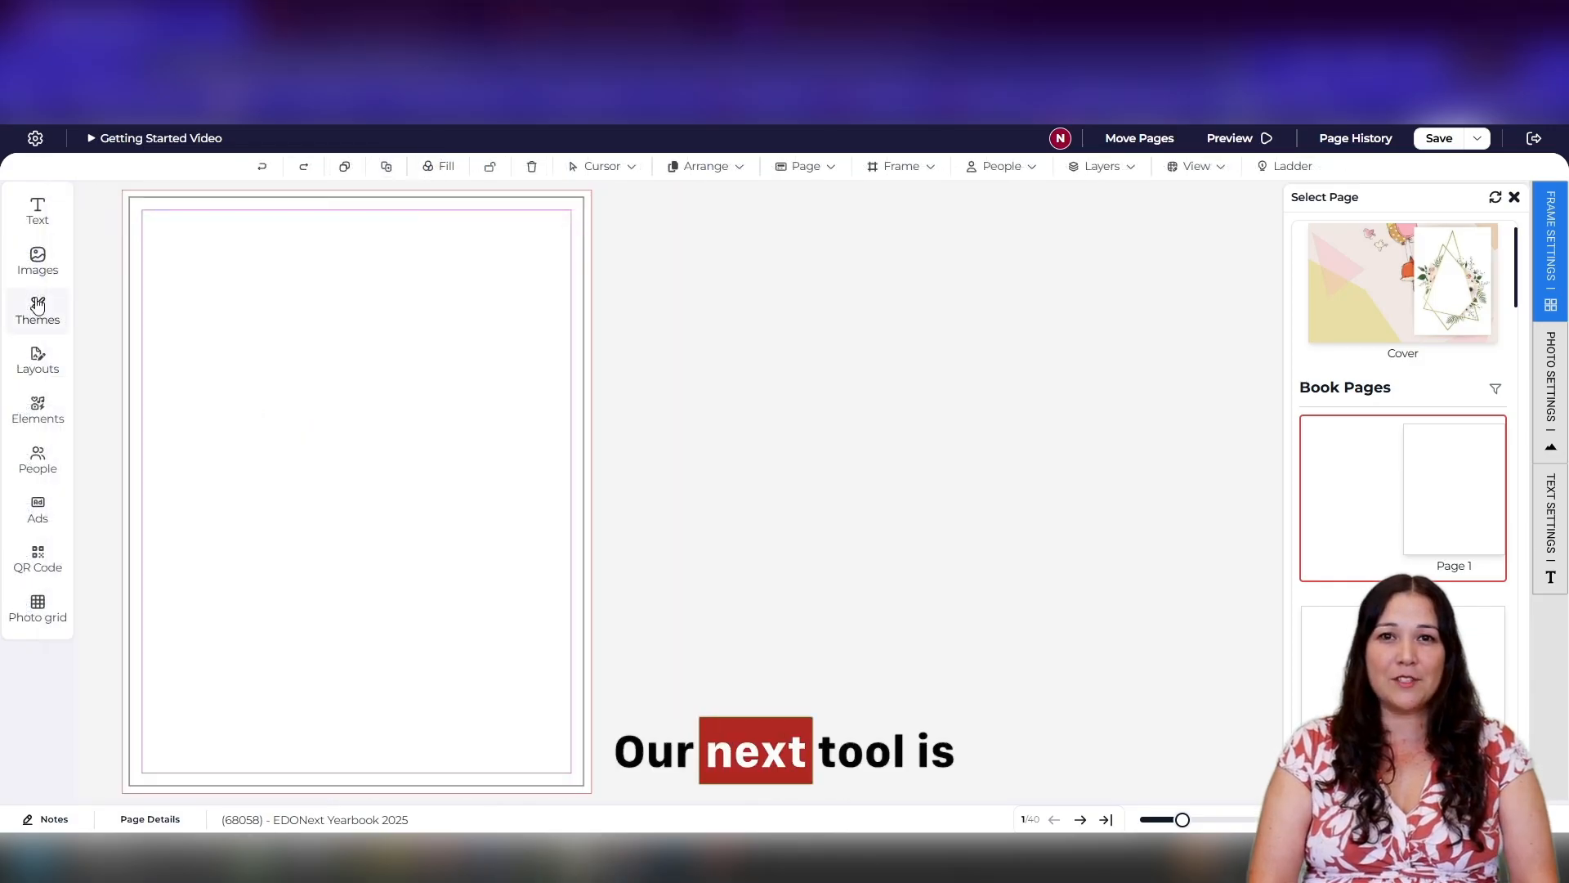
# Step: Browse all themes and select the Headline theme to list its templates
pyautogui.click(37, 306)
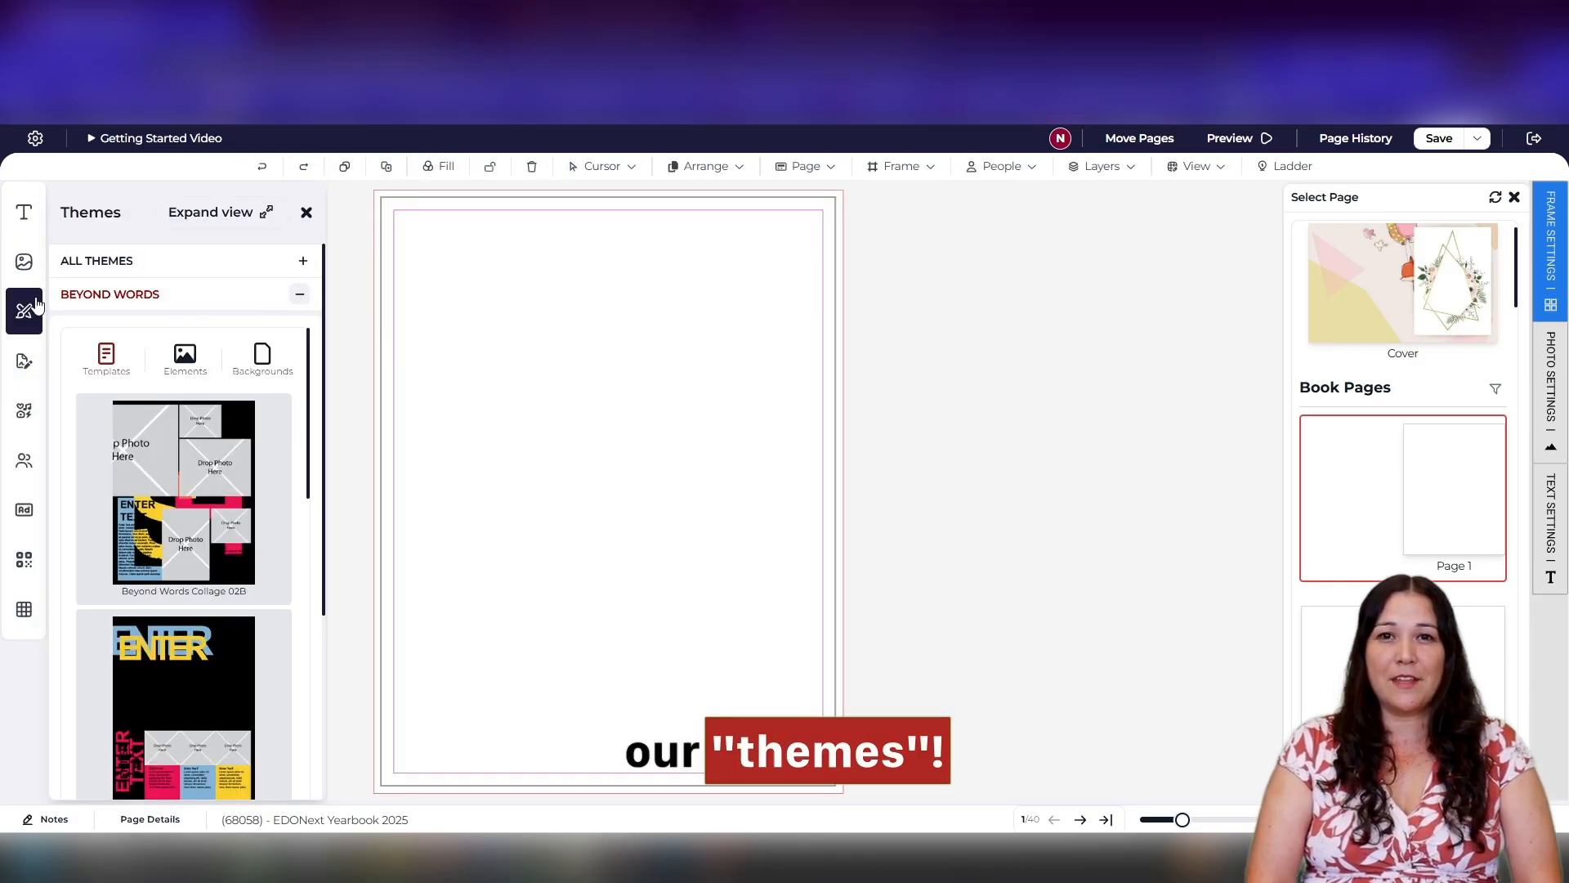
pyautogui.click(296, 302)
pyautogui.click(258, 262)
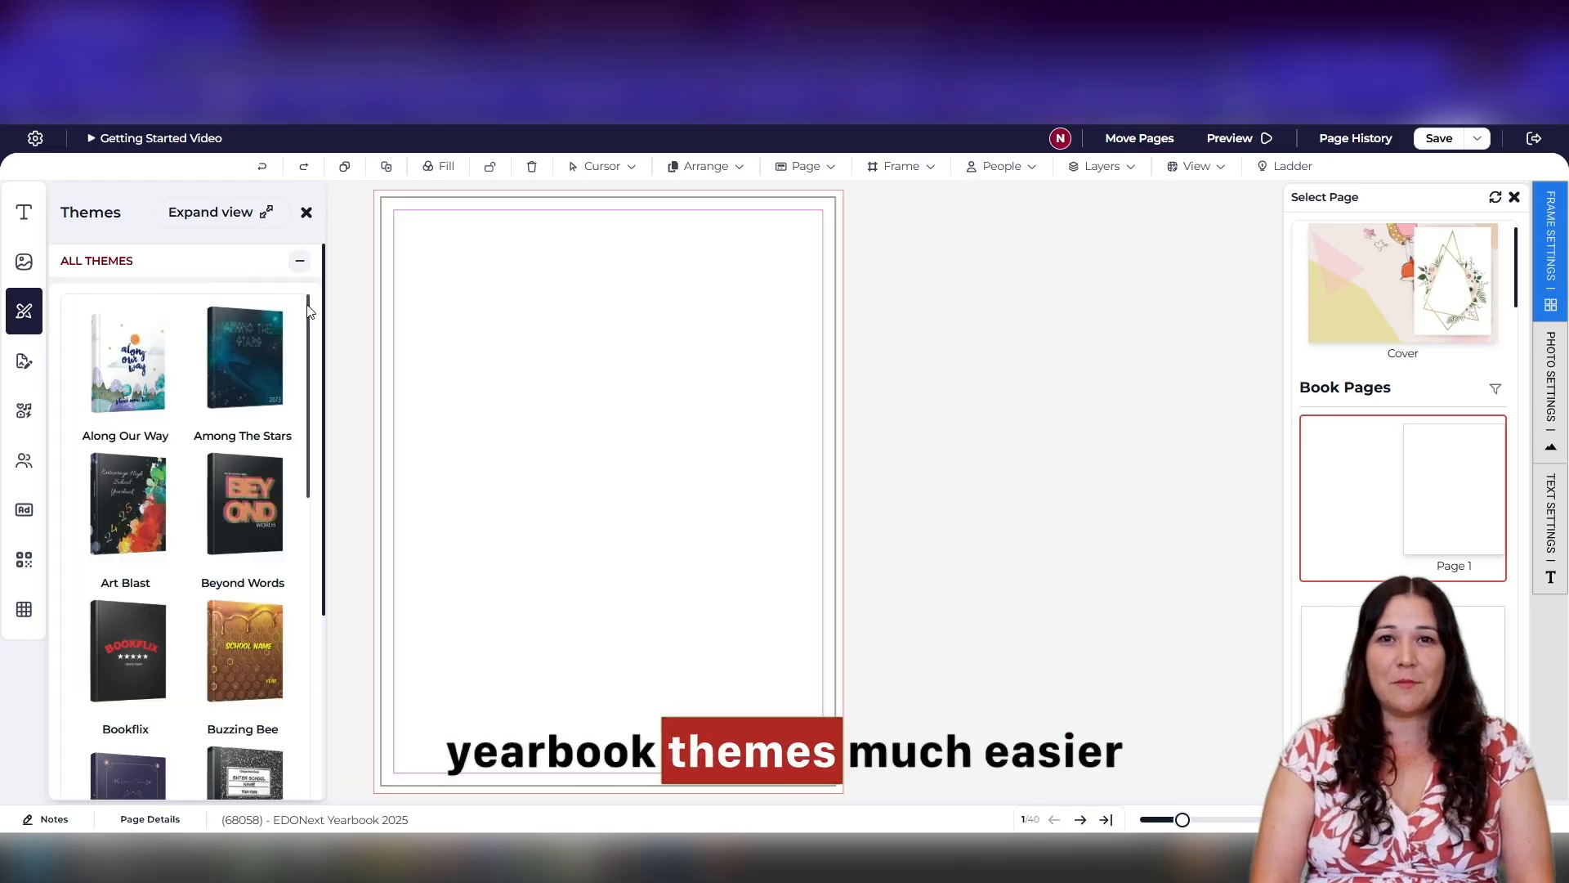
pyautogui.scroll(-3, 317, 472)
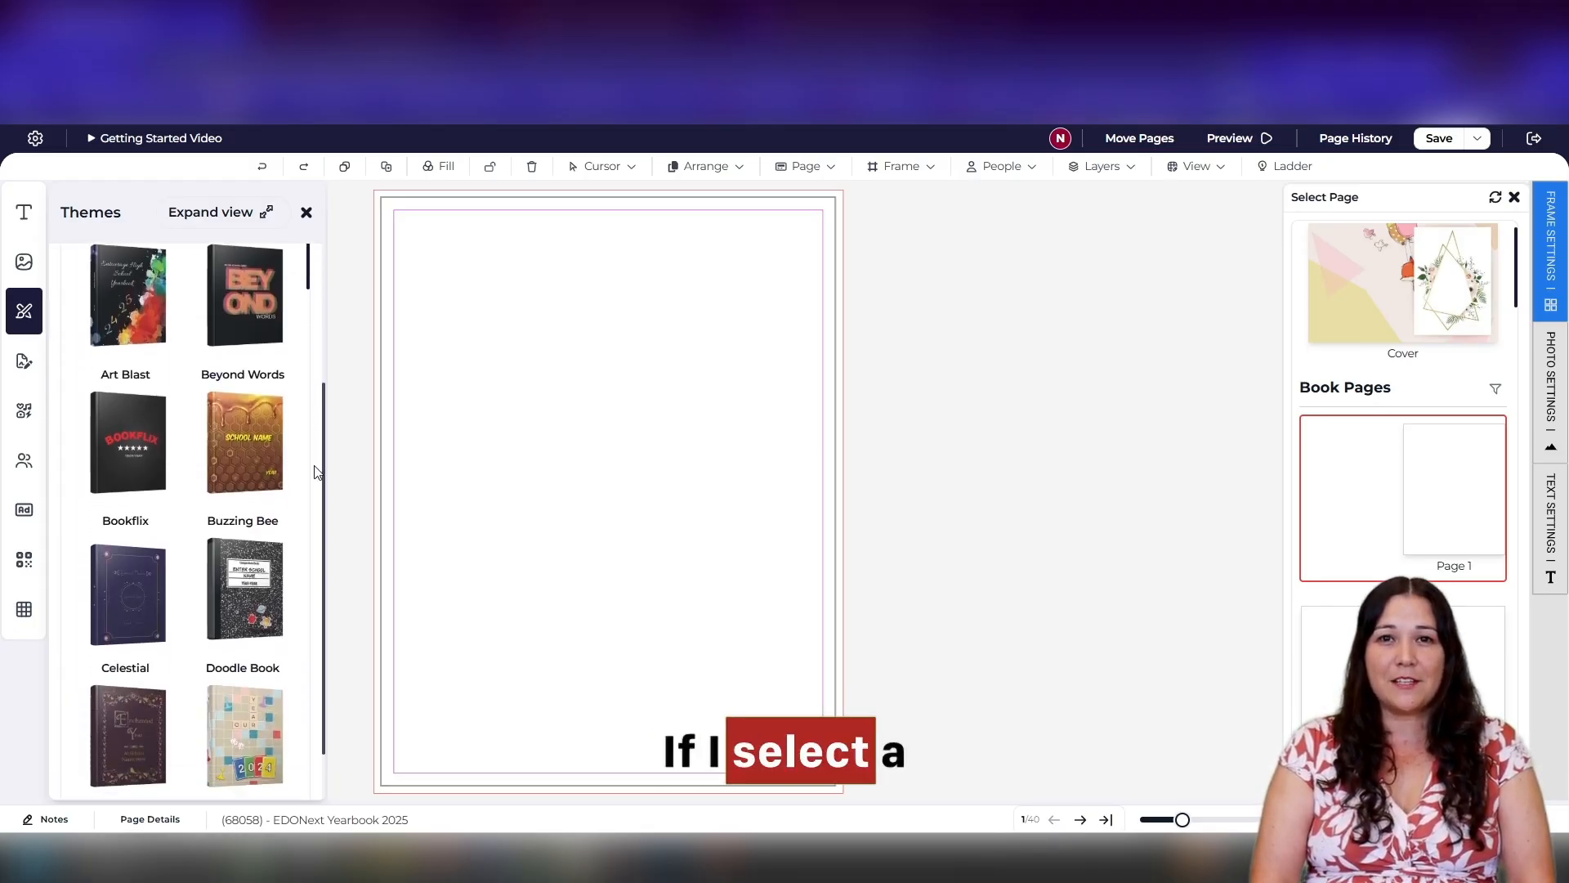
pyautogui.scroll(-9, 308, 571)
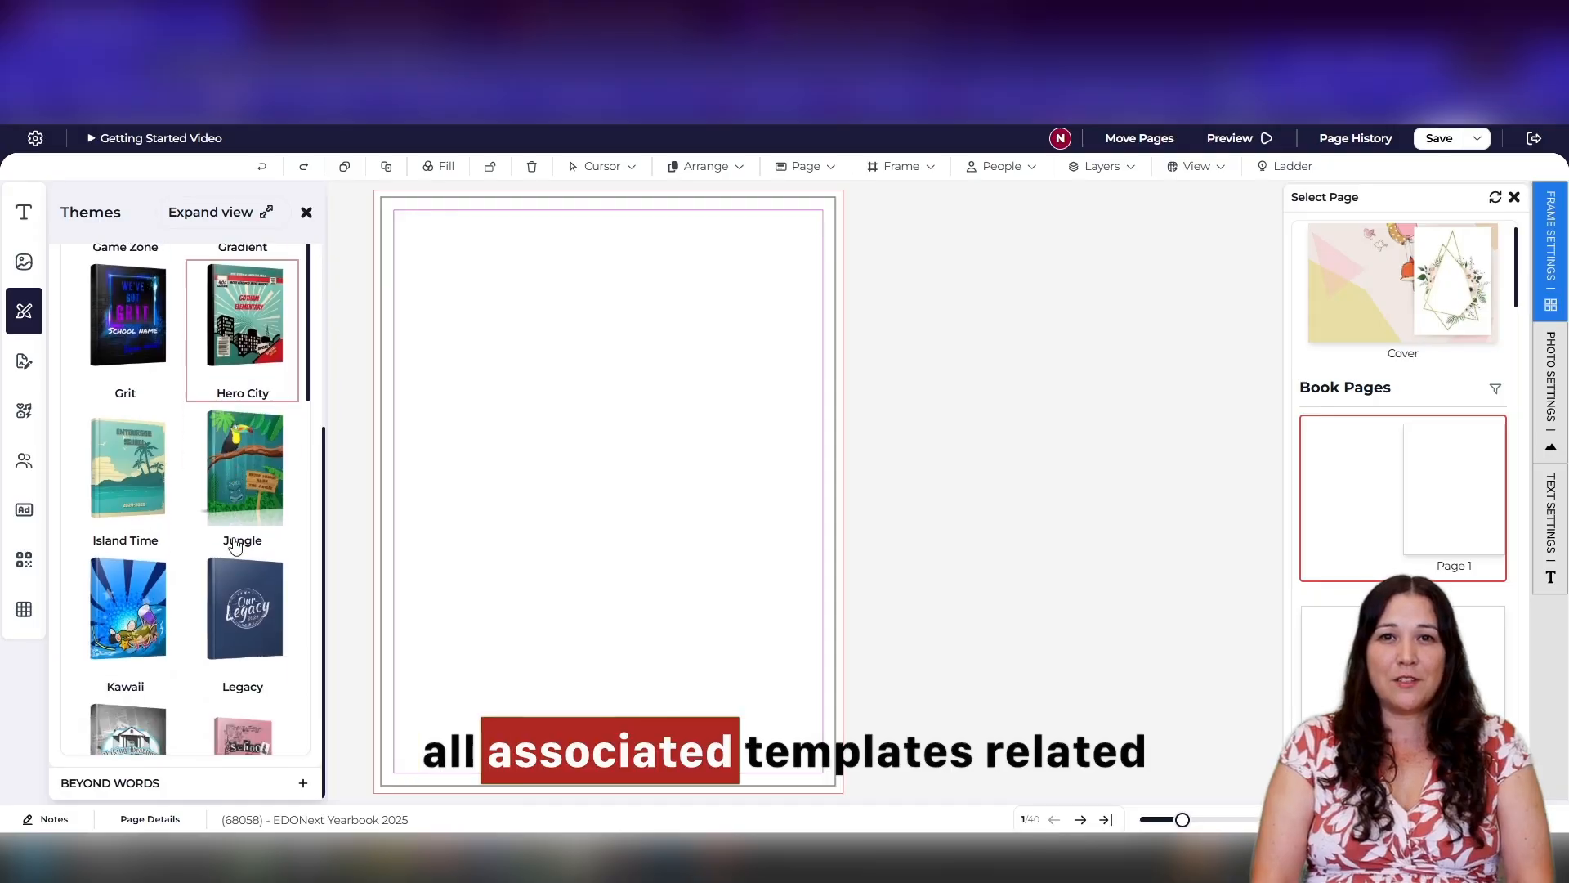
pyautogui.scroll(-1, 235, 546)
pyautogui.click(126, 599)
pyautogui.scroll(6, 253, 472)
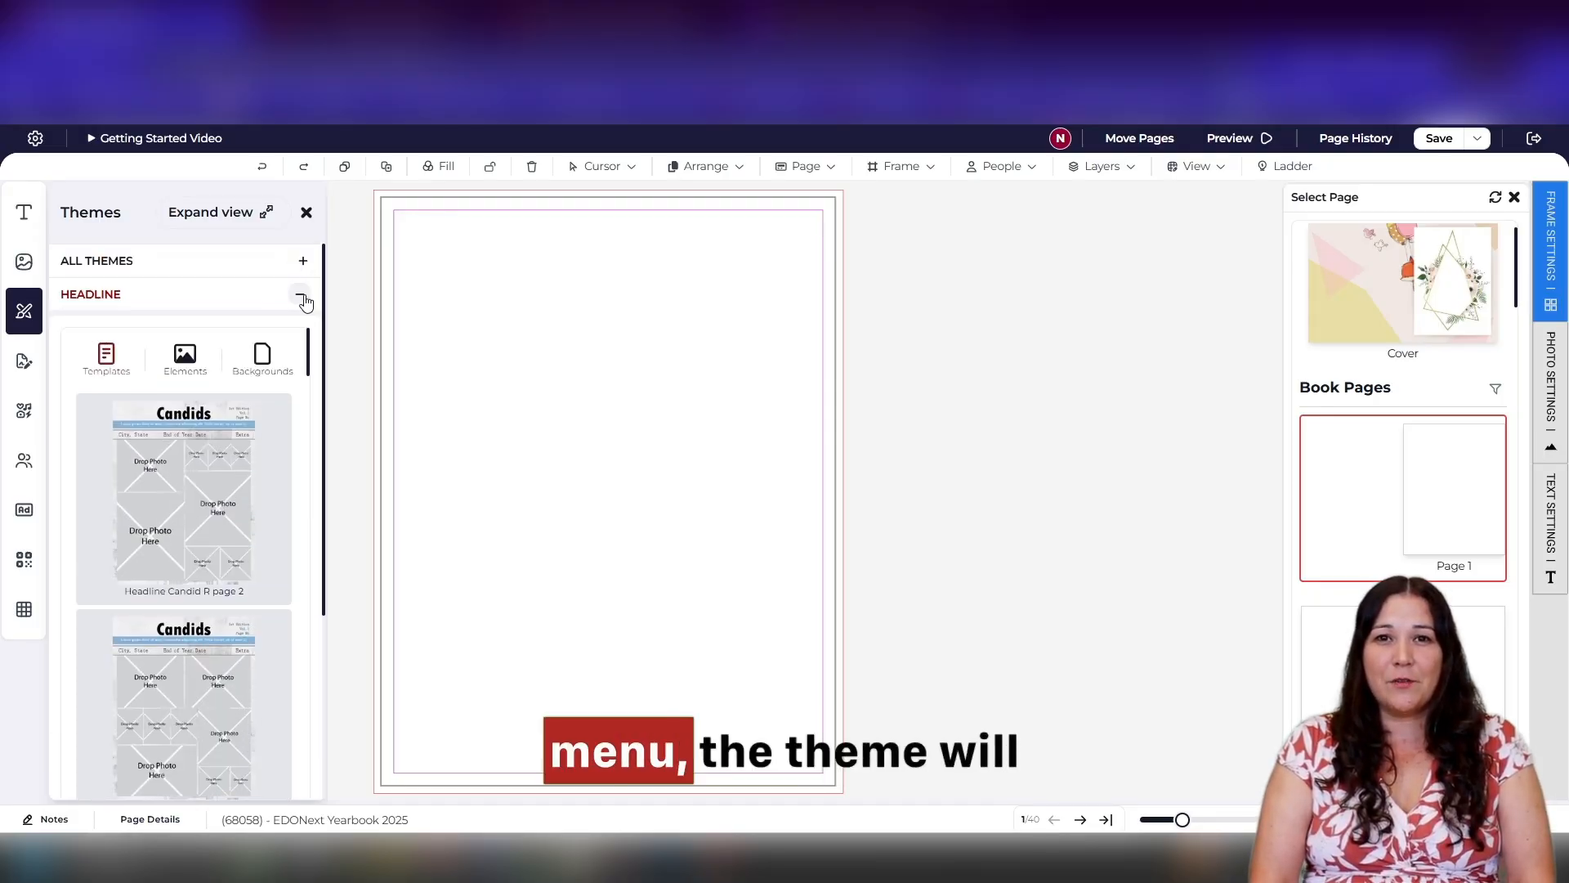
# Step: Collapse and reopen the Headline theme section and look through its page templates
pyautogui.click(304, 296)
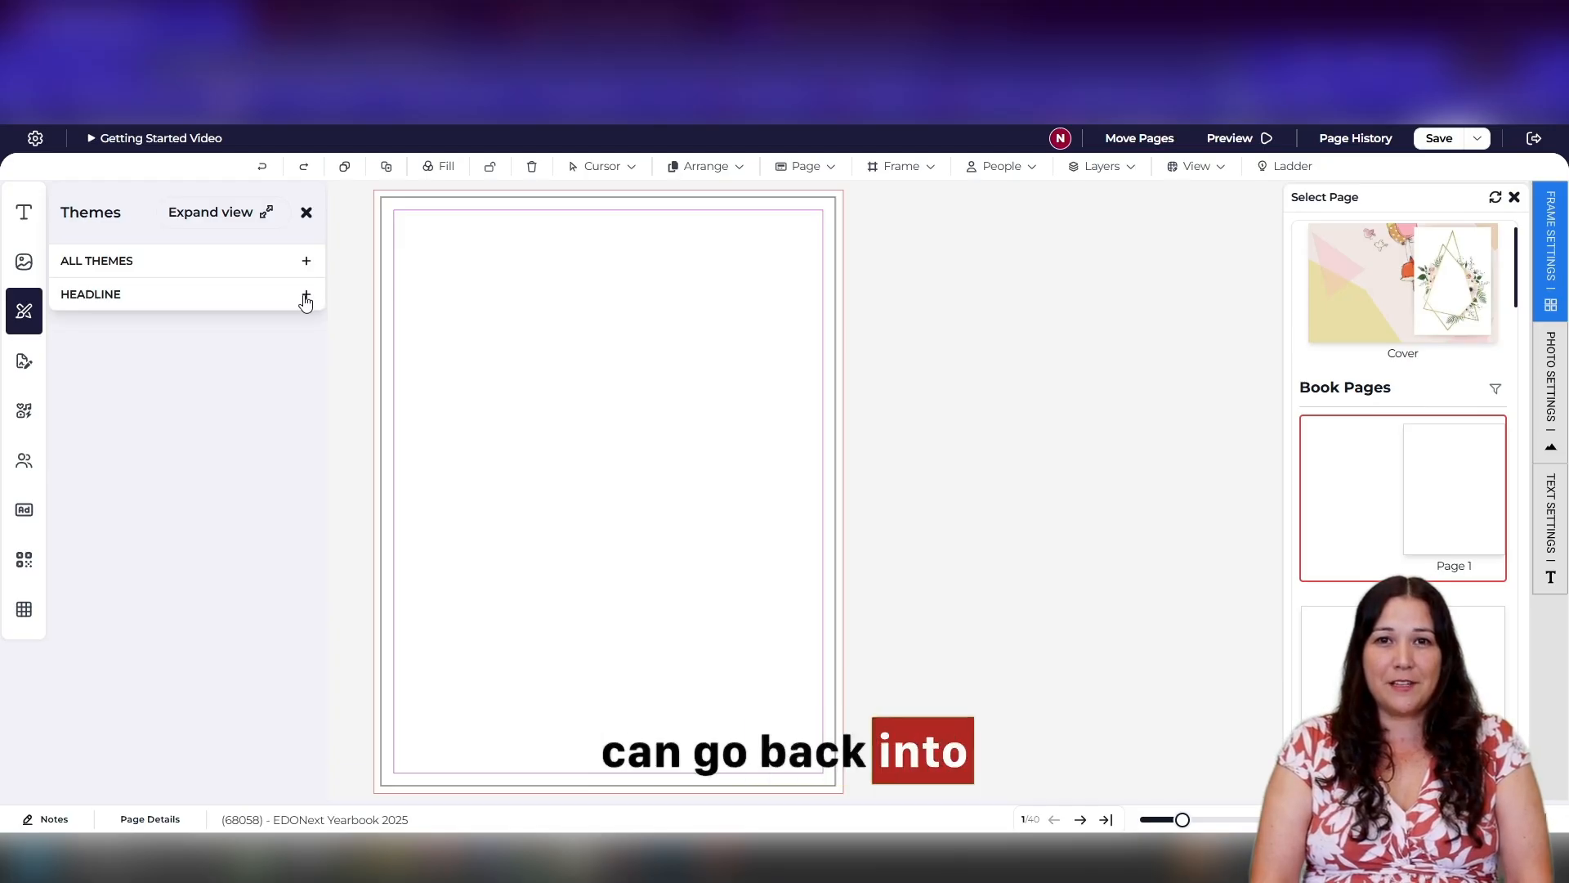
pyautogui.click(306, 300)
pyautogui.scroll(-9, 248, 444)
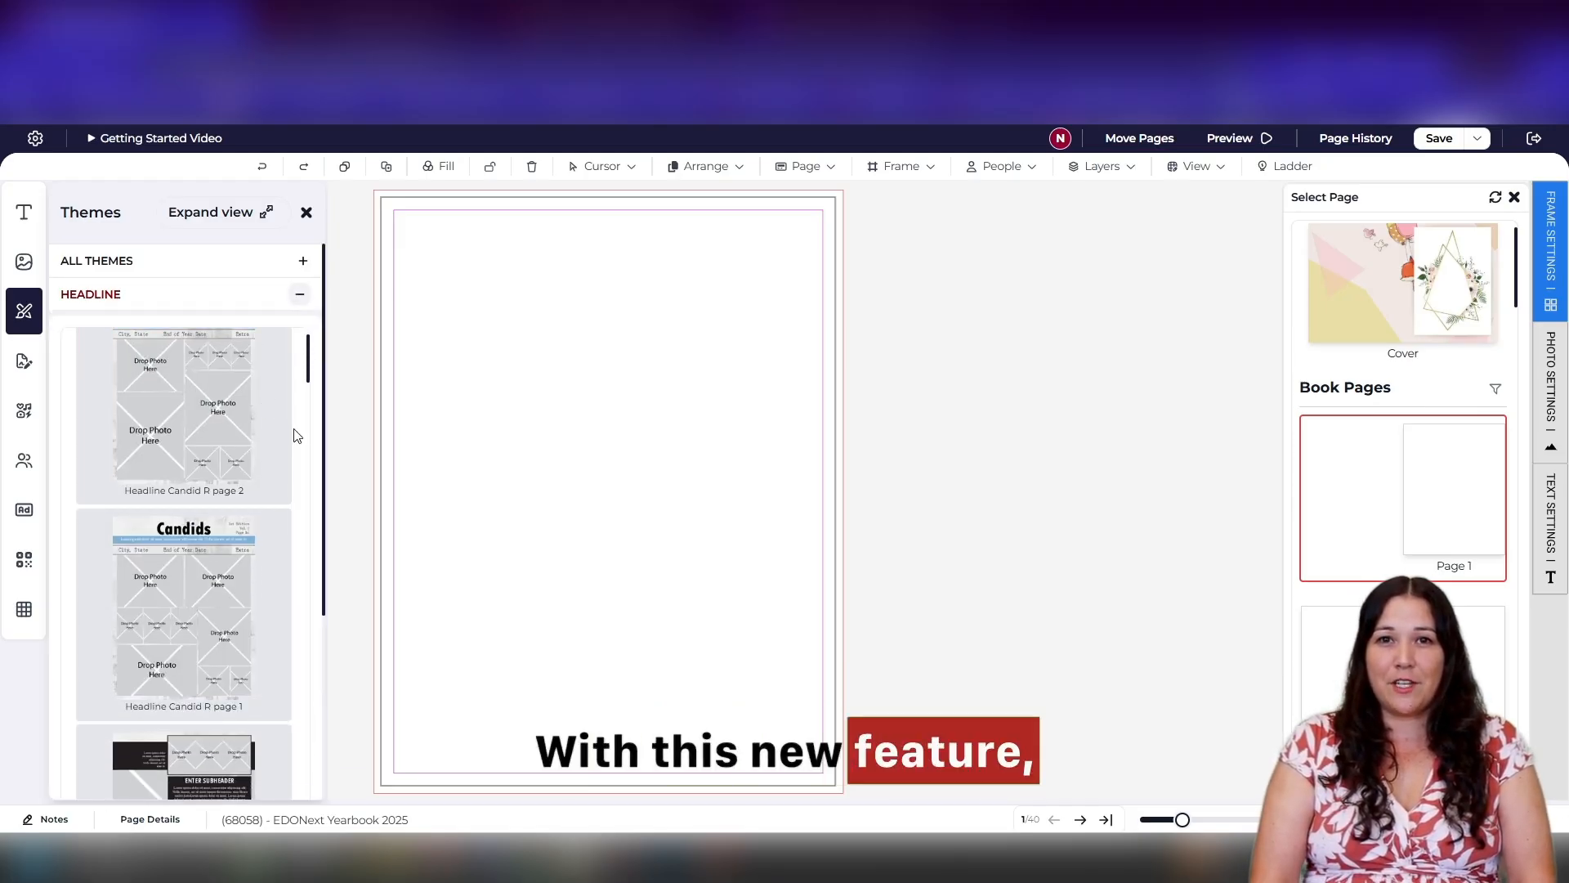
pyautogui.scroll(-6, 278, 429)
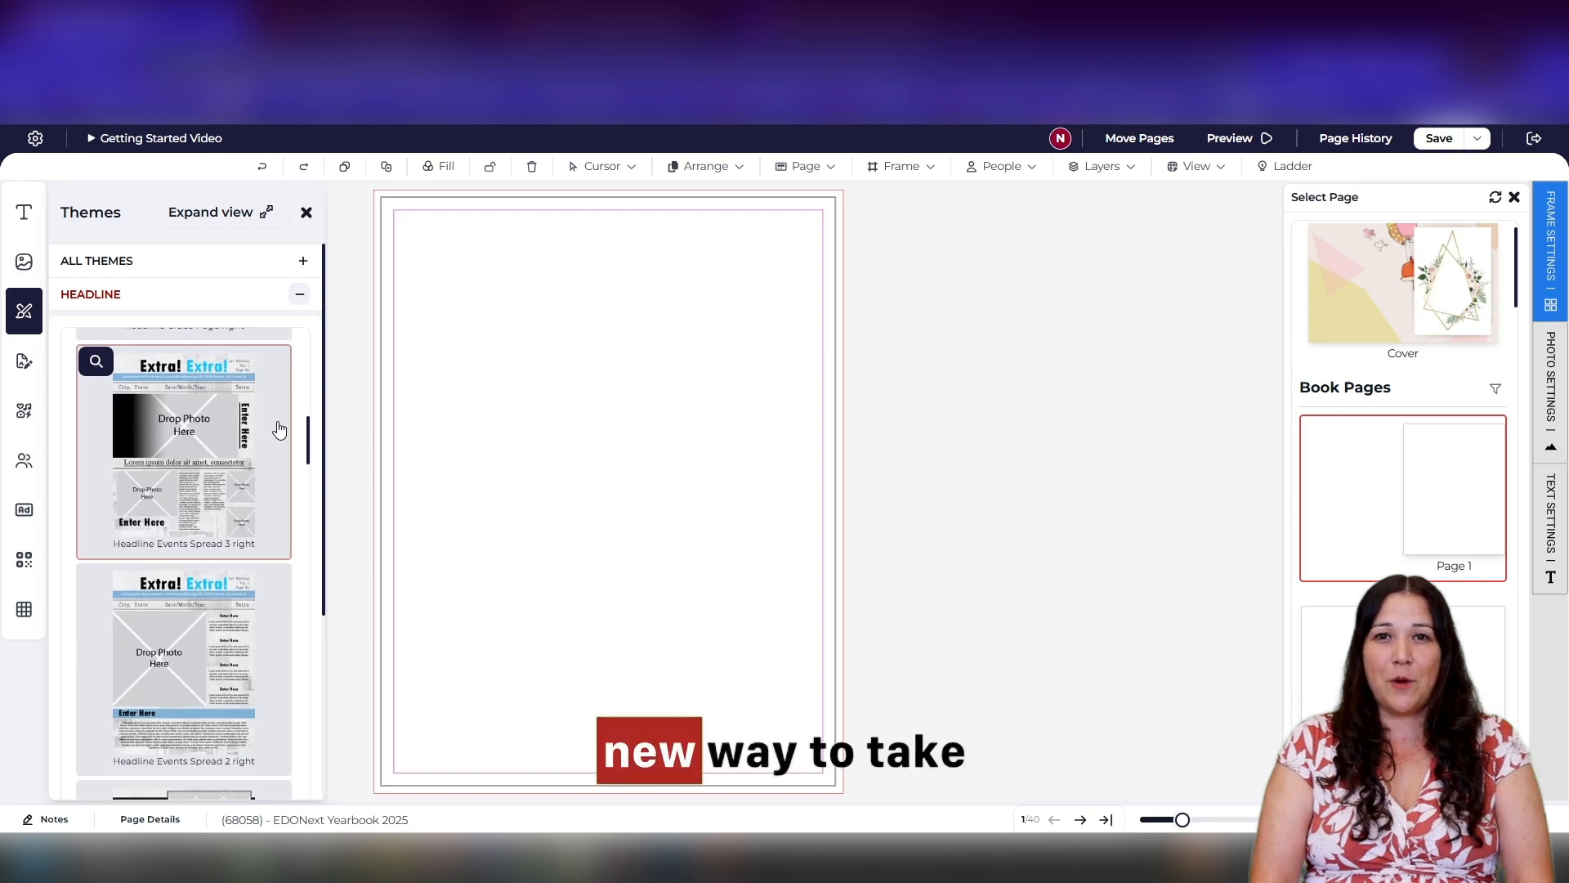
# Step: Open the expanded theme view and examine the preview and templates of the Making Headlines theme
pyautogui.click(244, 214)
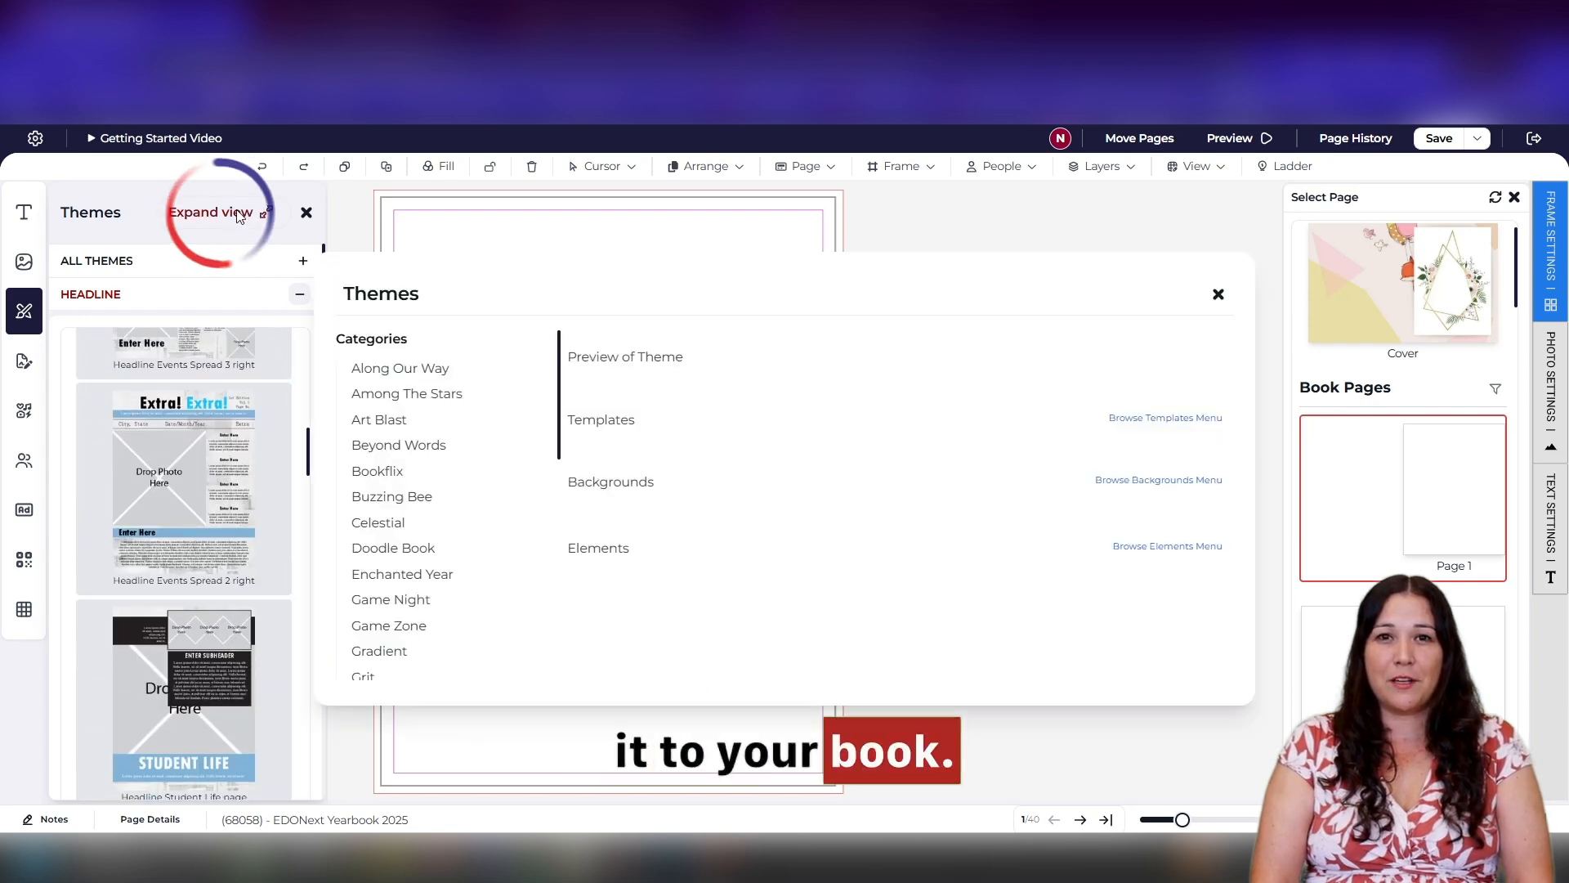
pyautogui.scroll(-5, 490, 568)
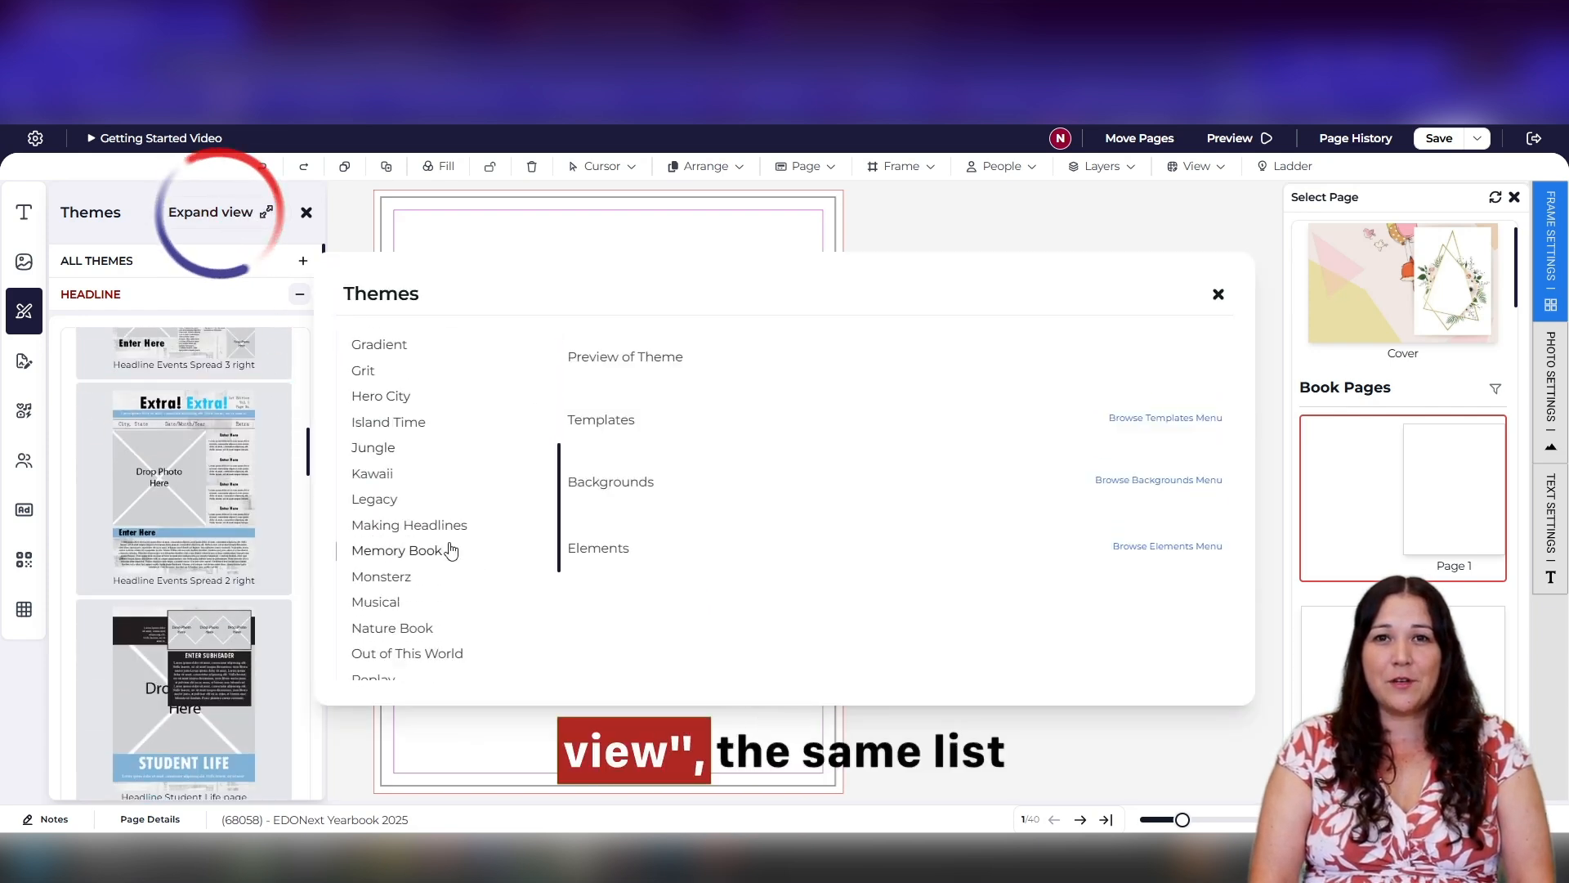
pyautogui.click(442, 530)
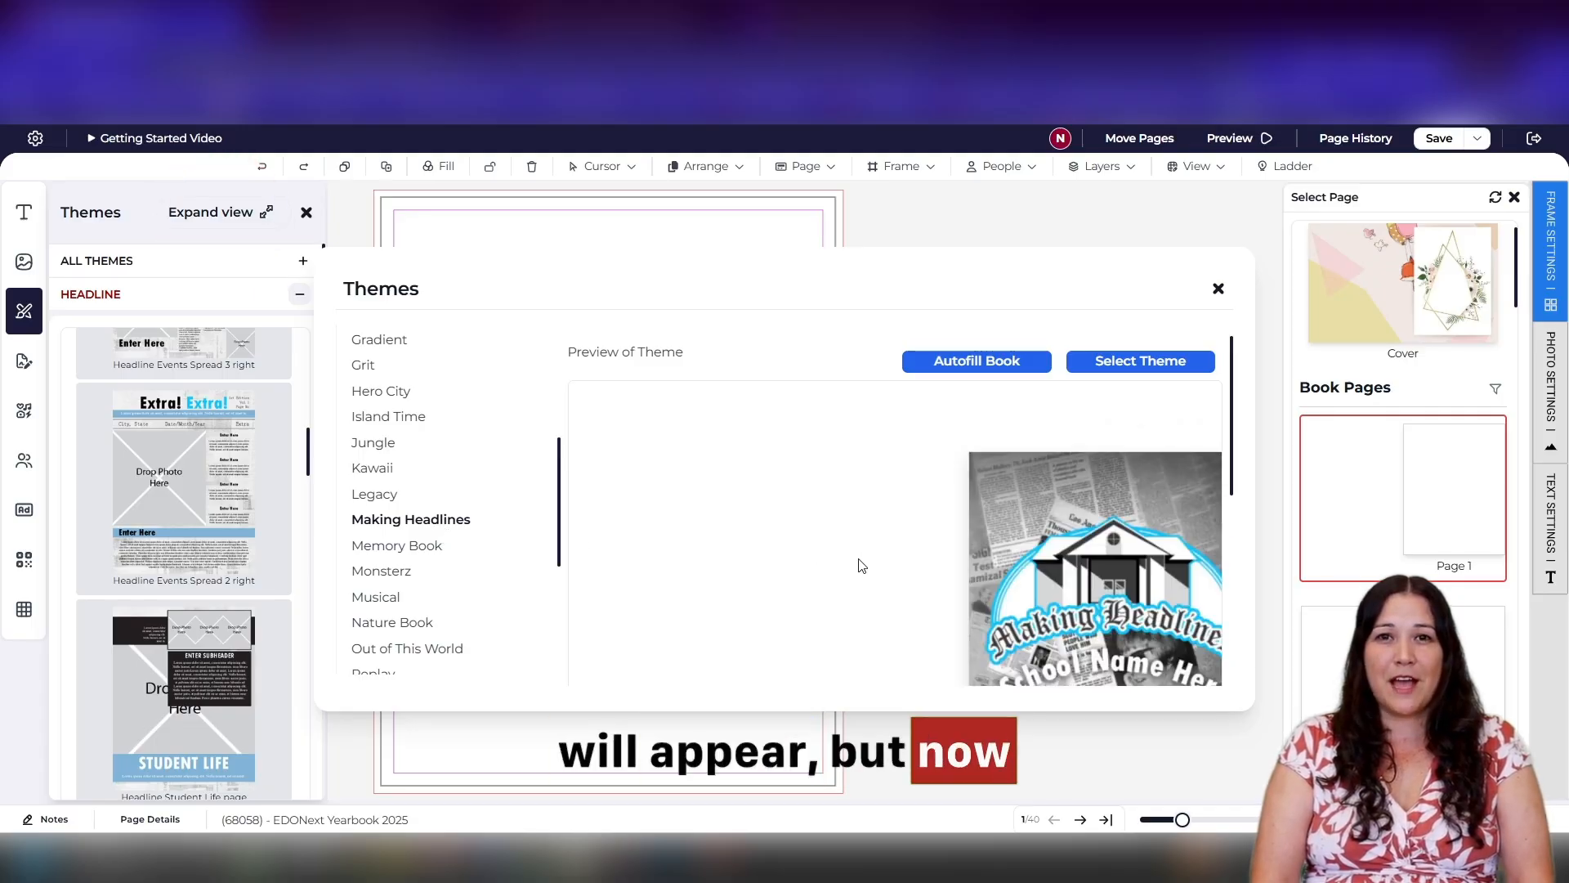
pyautogui.scroll(-5, 980, 443)
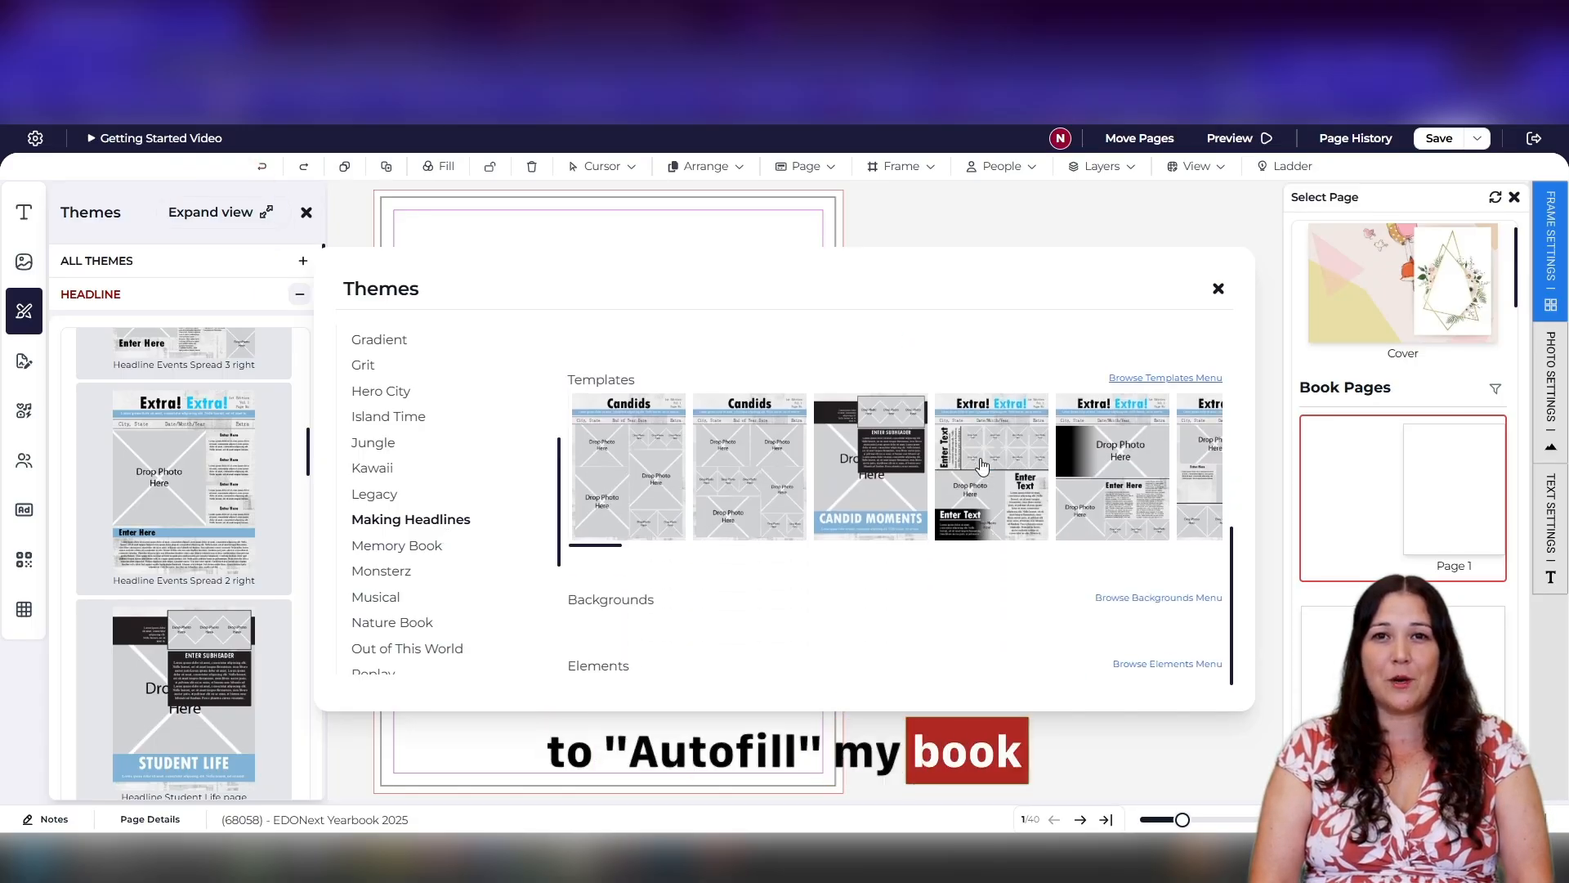
pyautogui.scroll(5, 979, 491)
# Step: Examine the Autofill Book options for updating or replacing content, then leave the theme view without installing anything
pyautogui.click(989, 367)
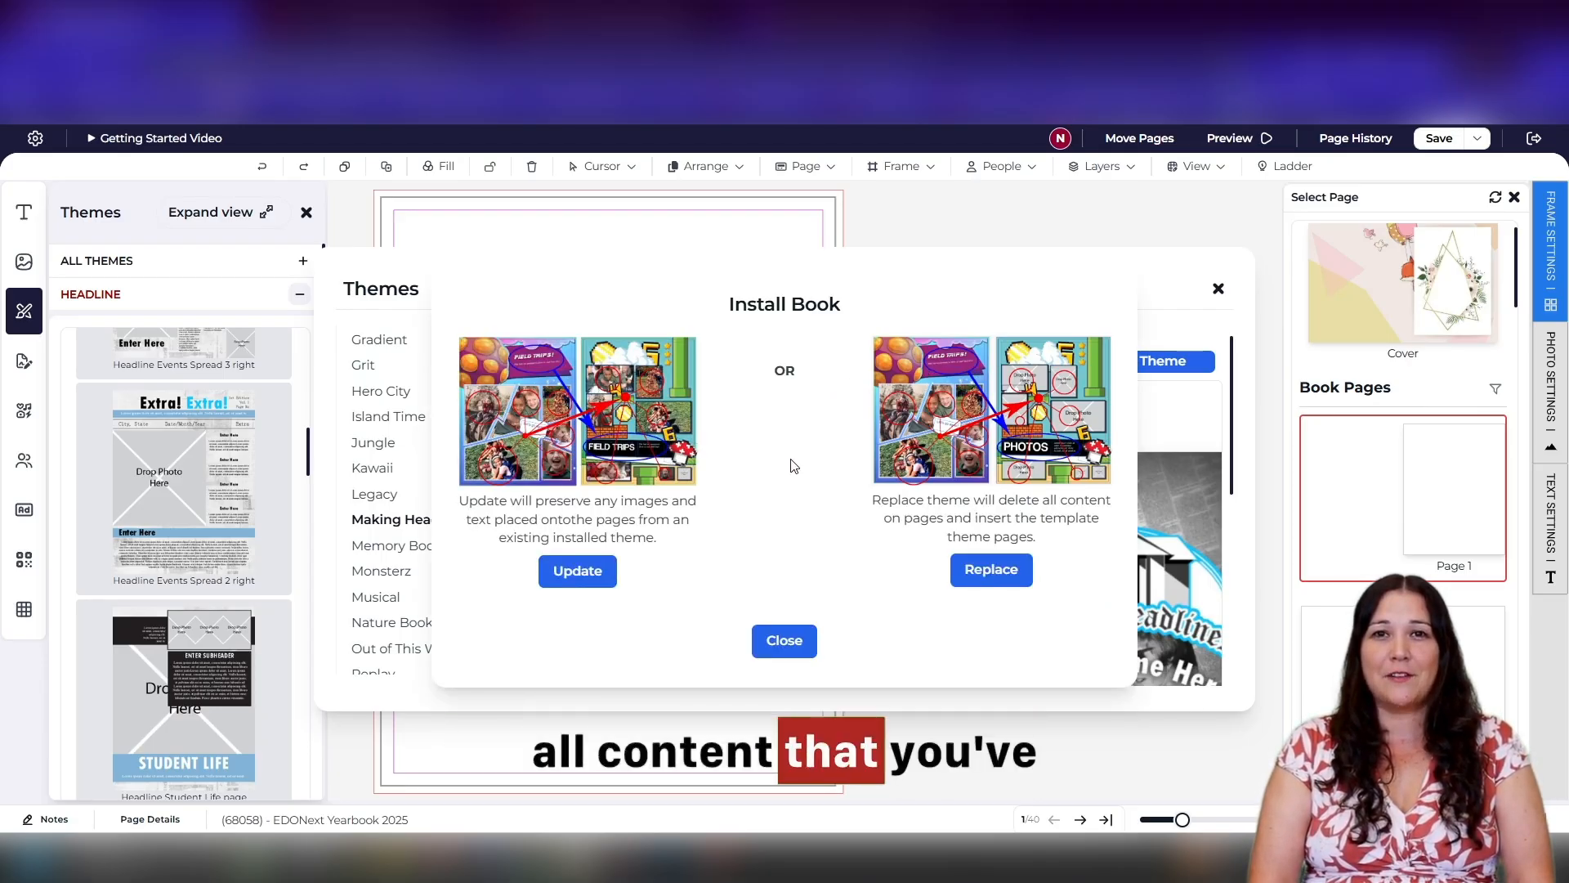
pyautogui.click(786, 642)
pyautogui.click(1217, 289)
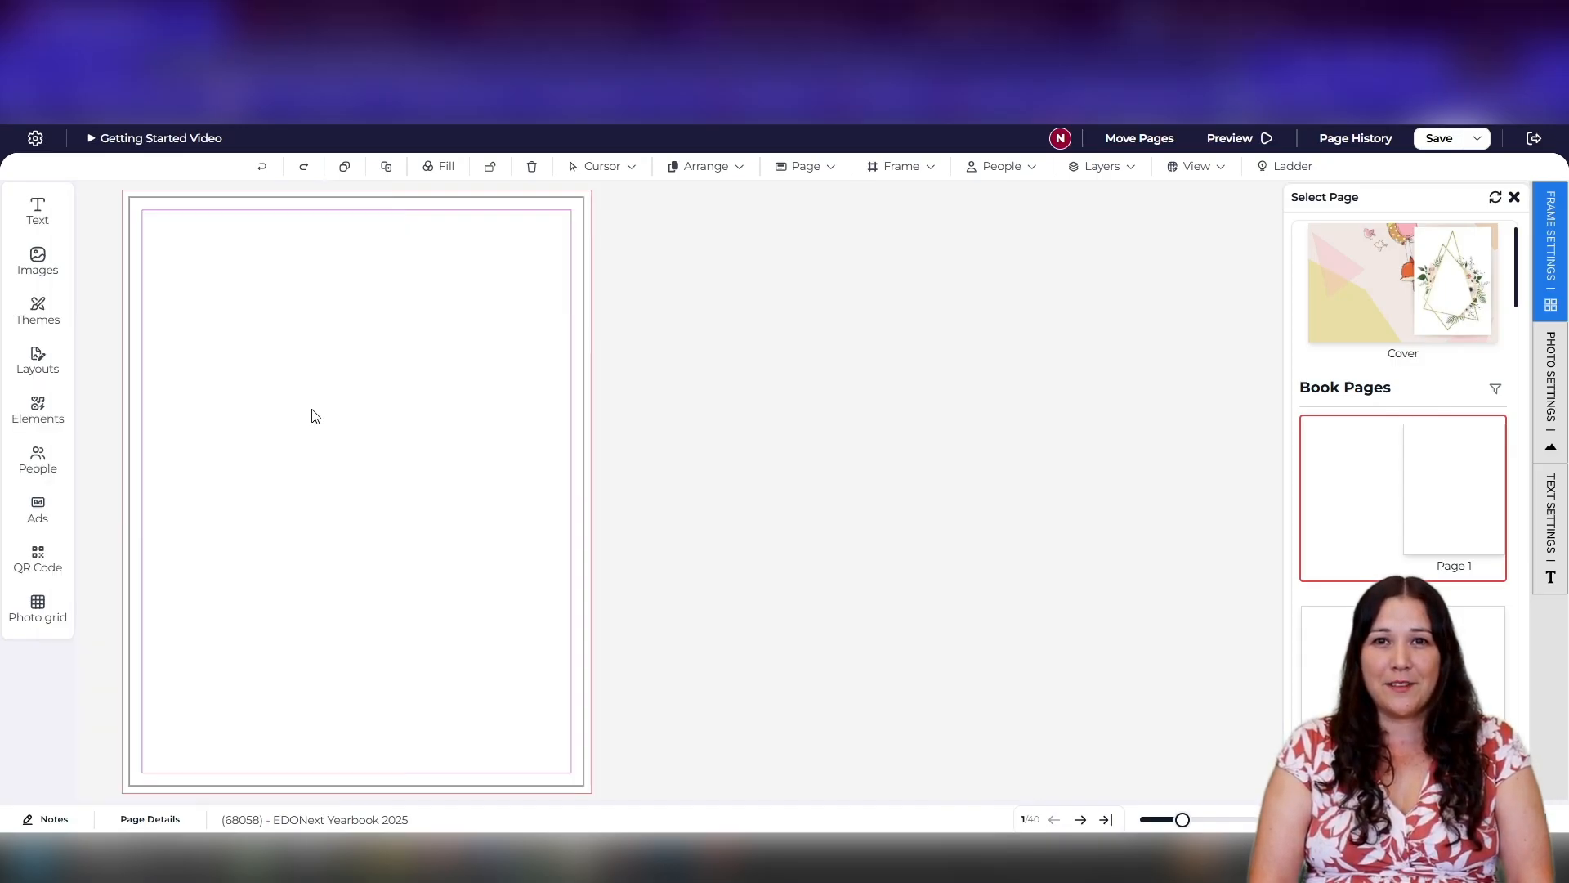
# Step: Open the page layouts, collapse All Layouts and examine the list of layout categories
pyautogui.click(37, 362)
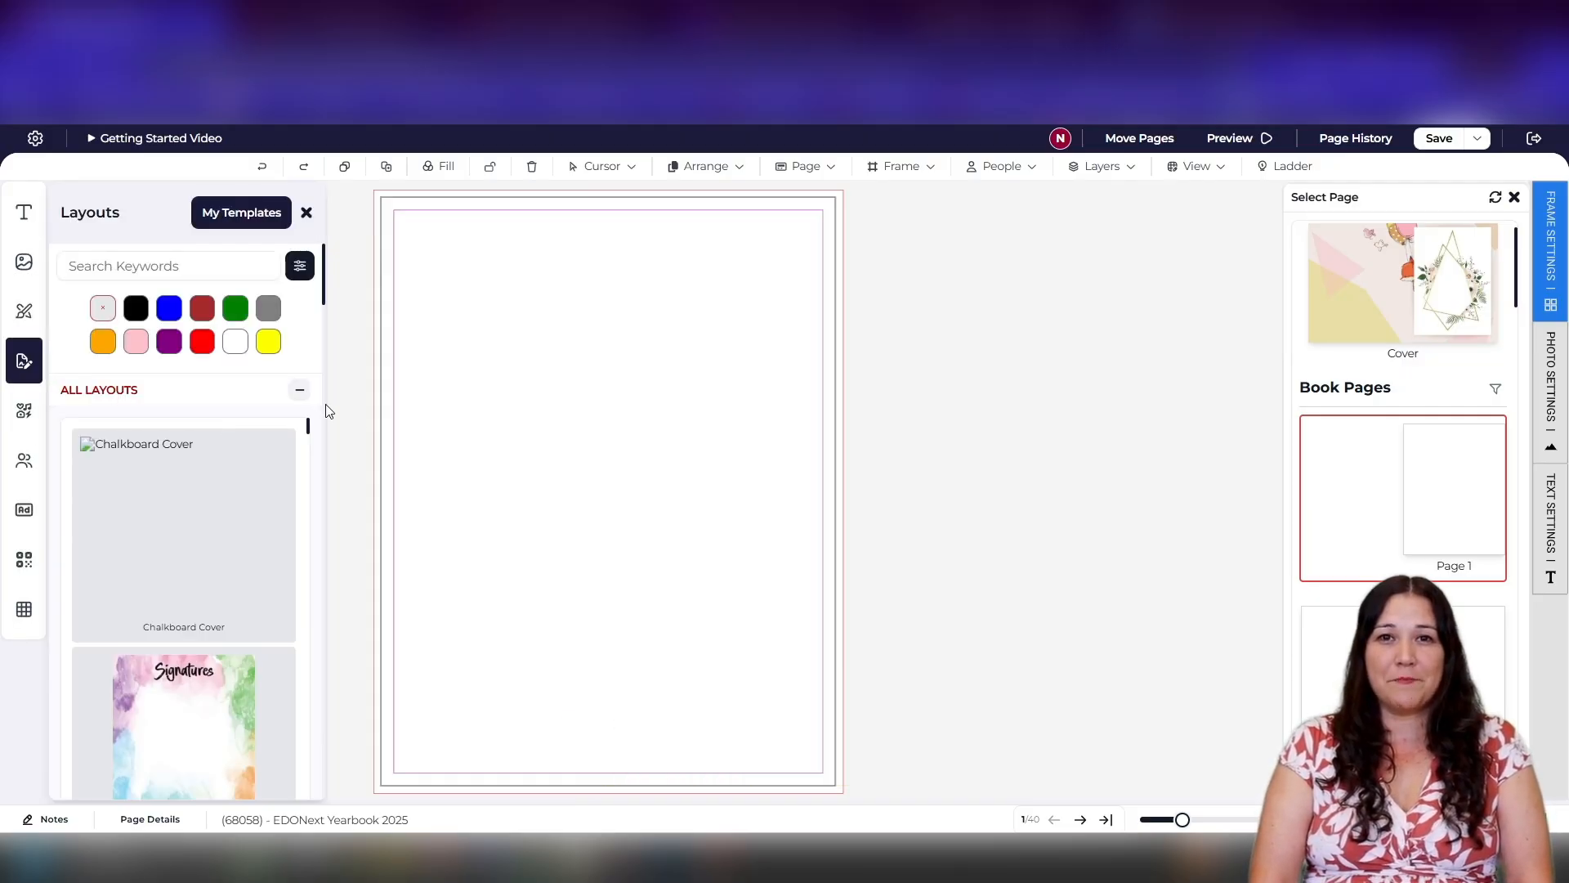
pyautogui.click(301, 393)
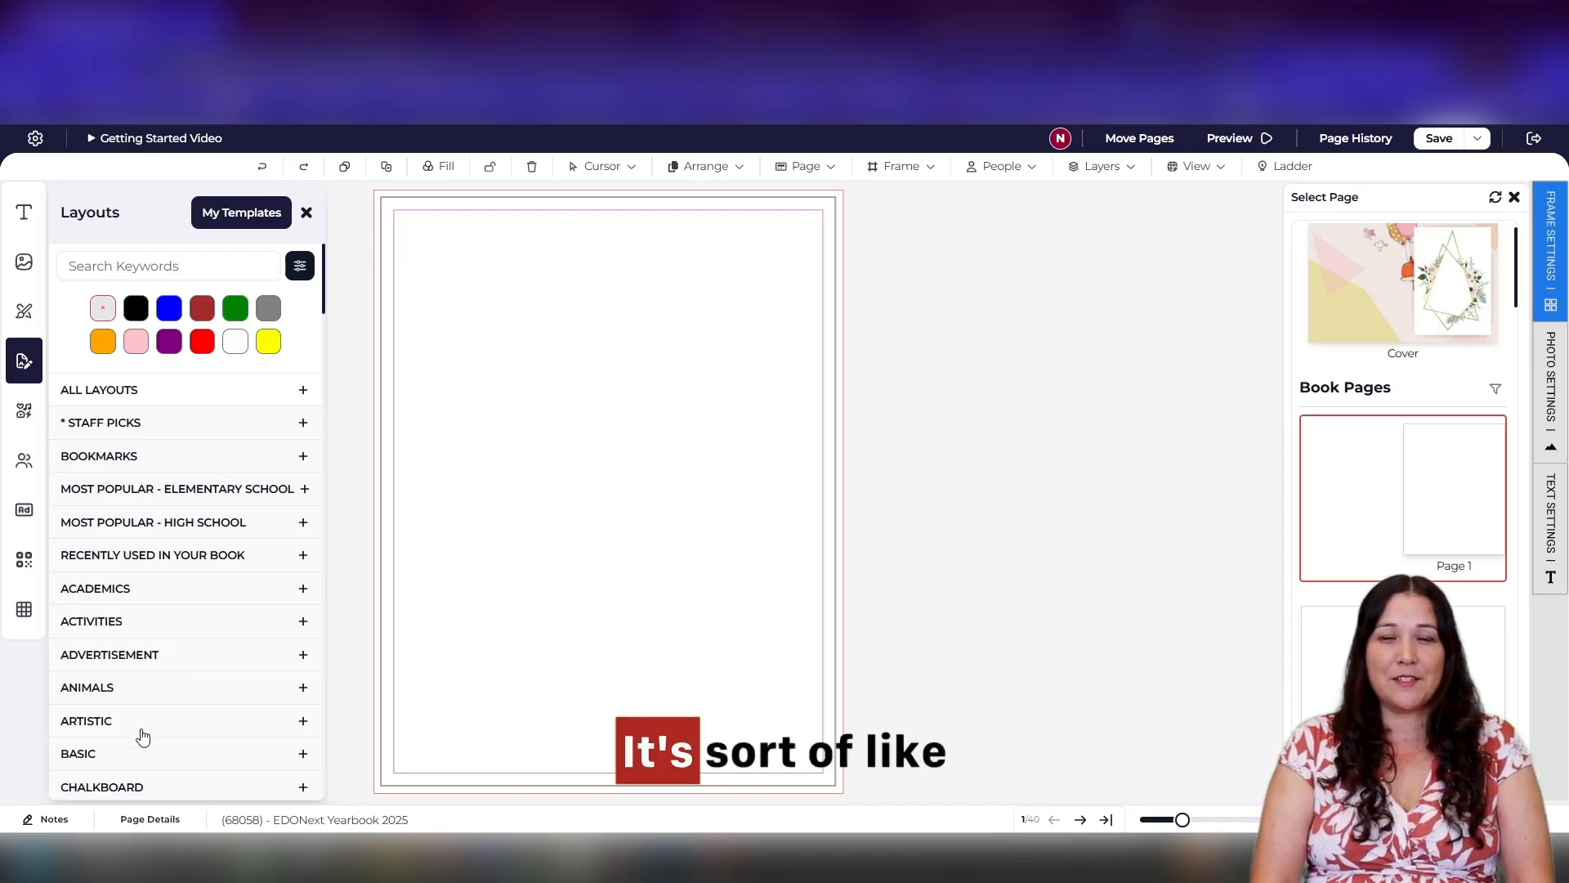
pyautogui.scroll(-9, 143, 736)
pyautogui.scroll(-6, 120, 636)
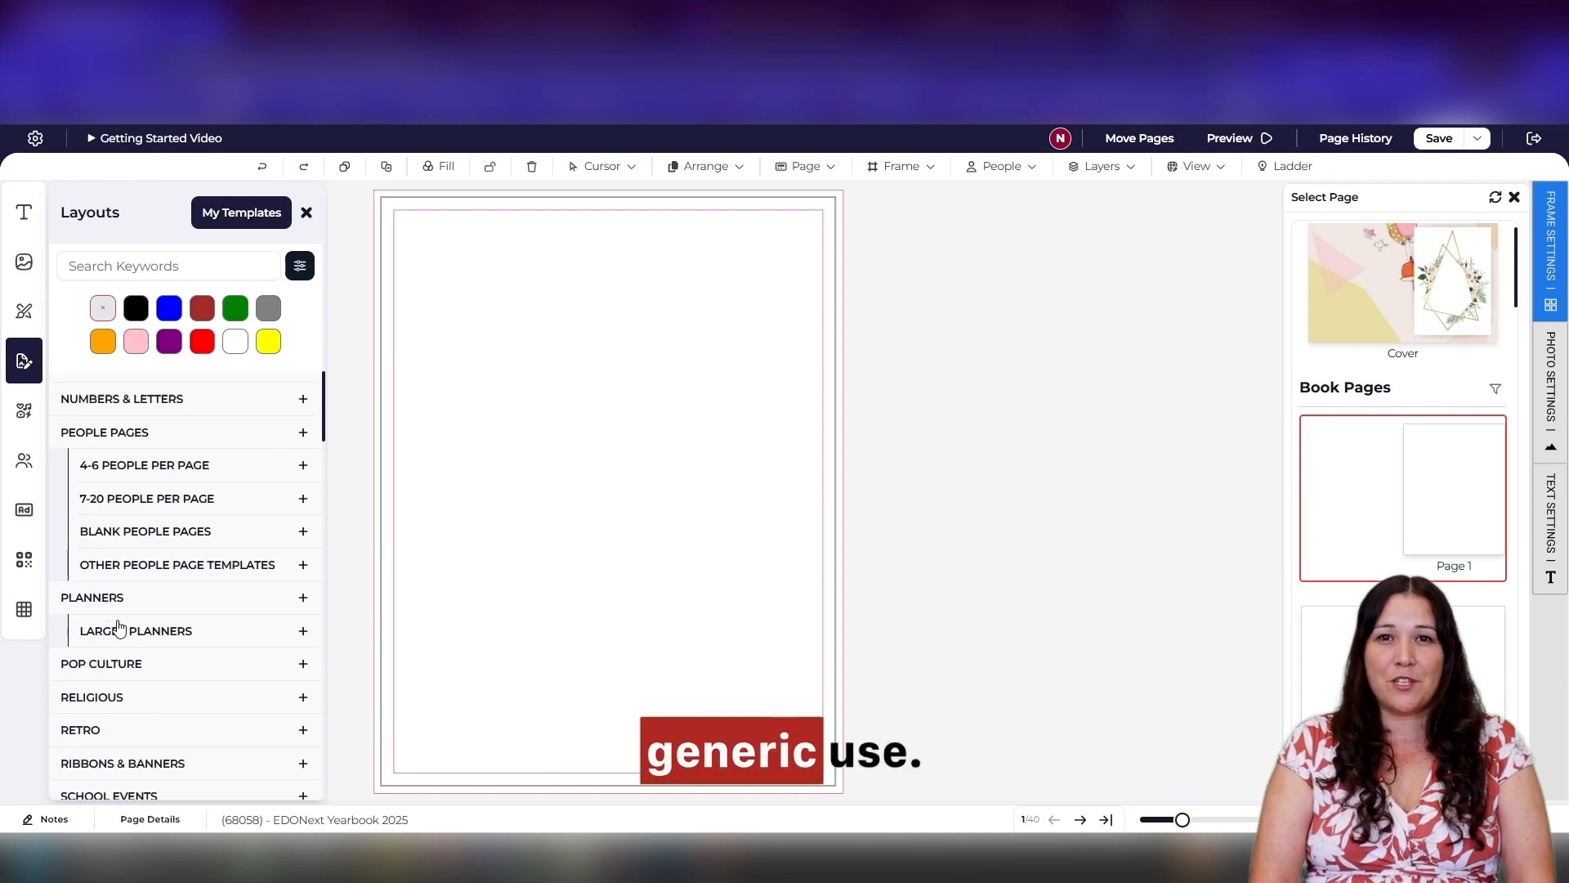
pyautogui.scroll(12, 126, 641)
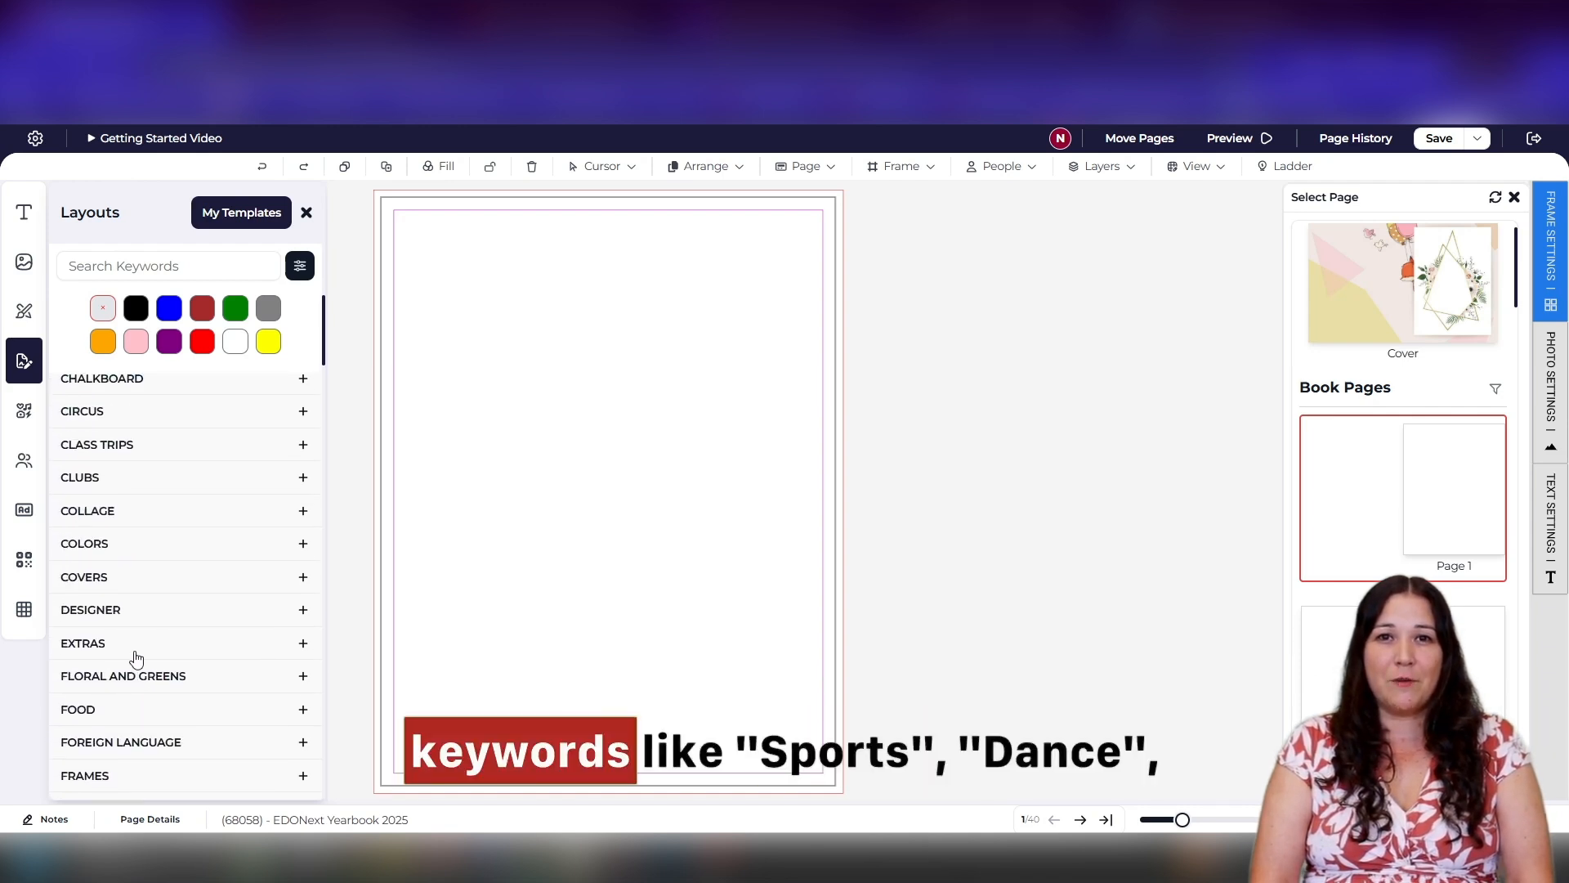
# Step: Search the layouts for the keyword "sports", filter by the sports tag and look through the matching templates
pyautogui.click(179, 270)
pyautogui.write('sports')
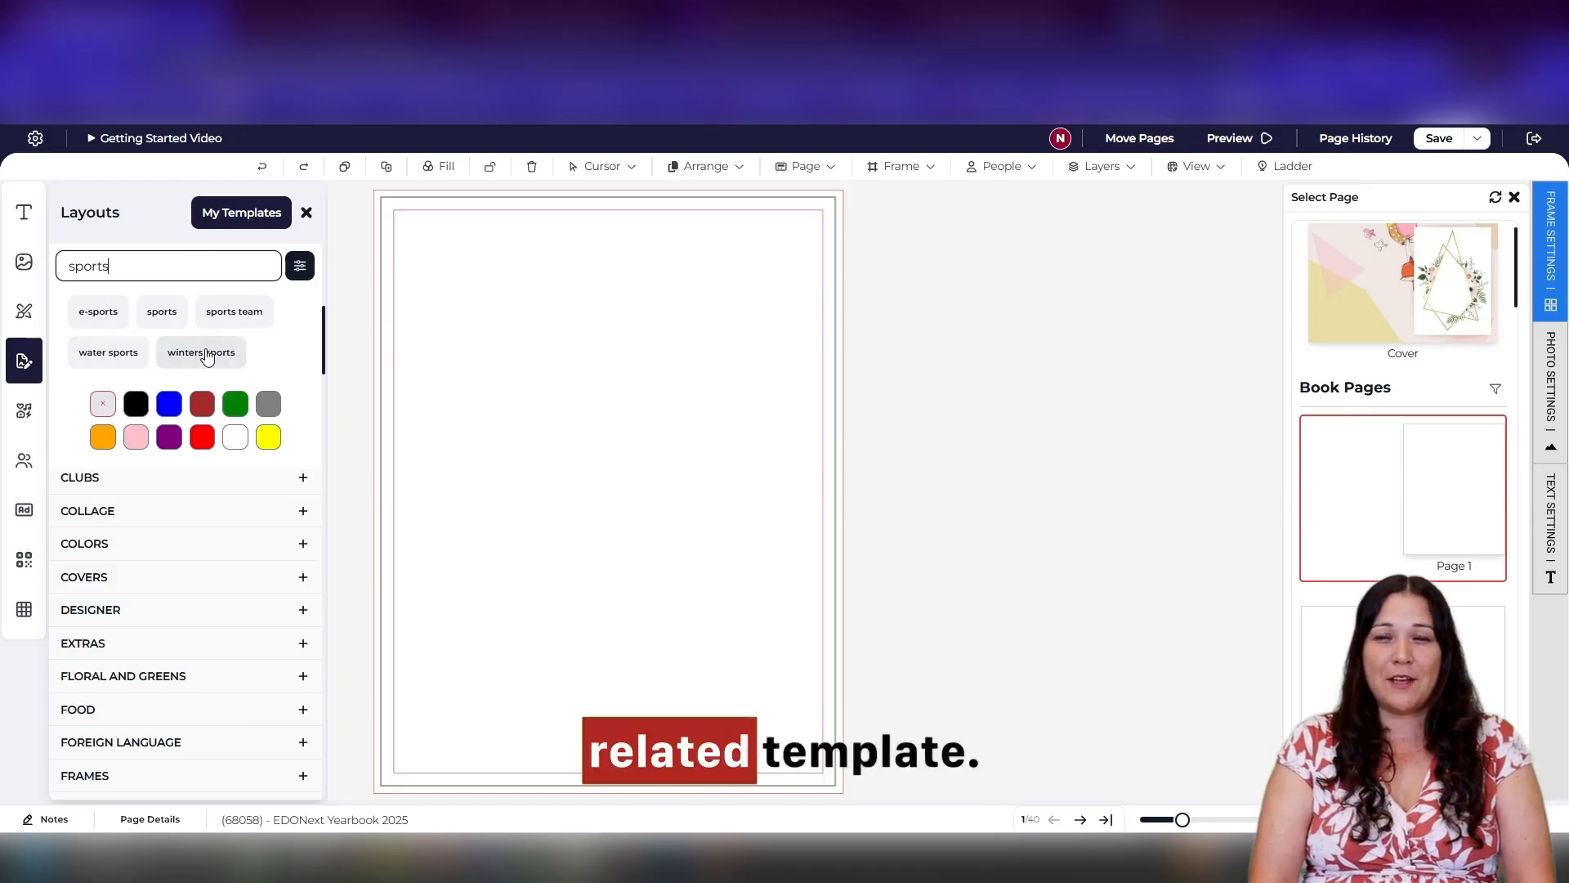
pyautogui.click(168, 324)
pyautogui.scroll(-3, 211, 588)
pyautogui.scroll(1, 211, 589)
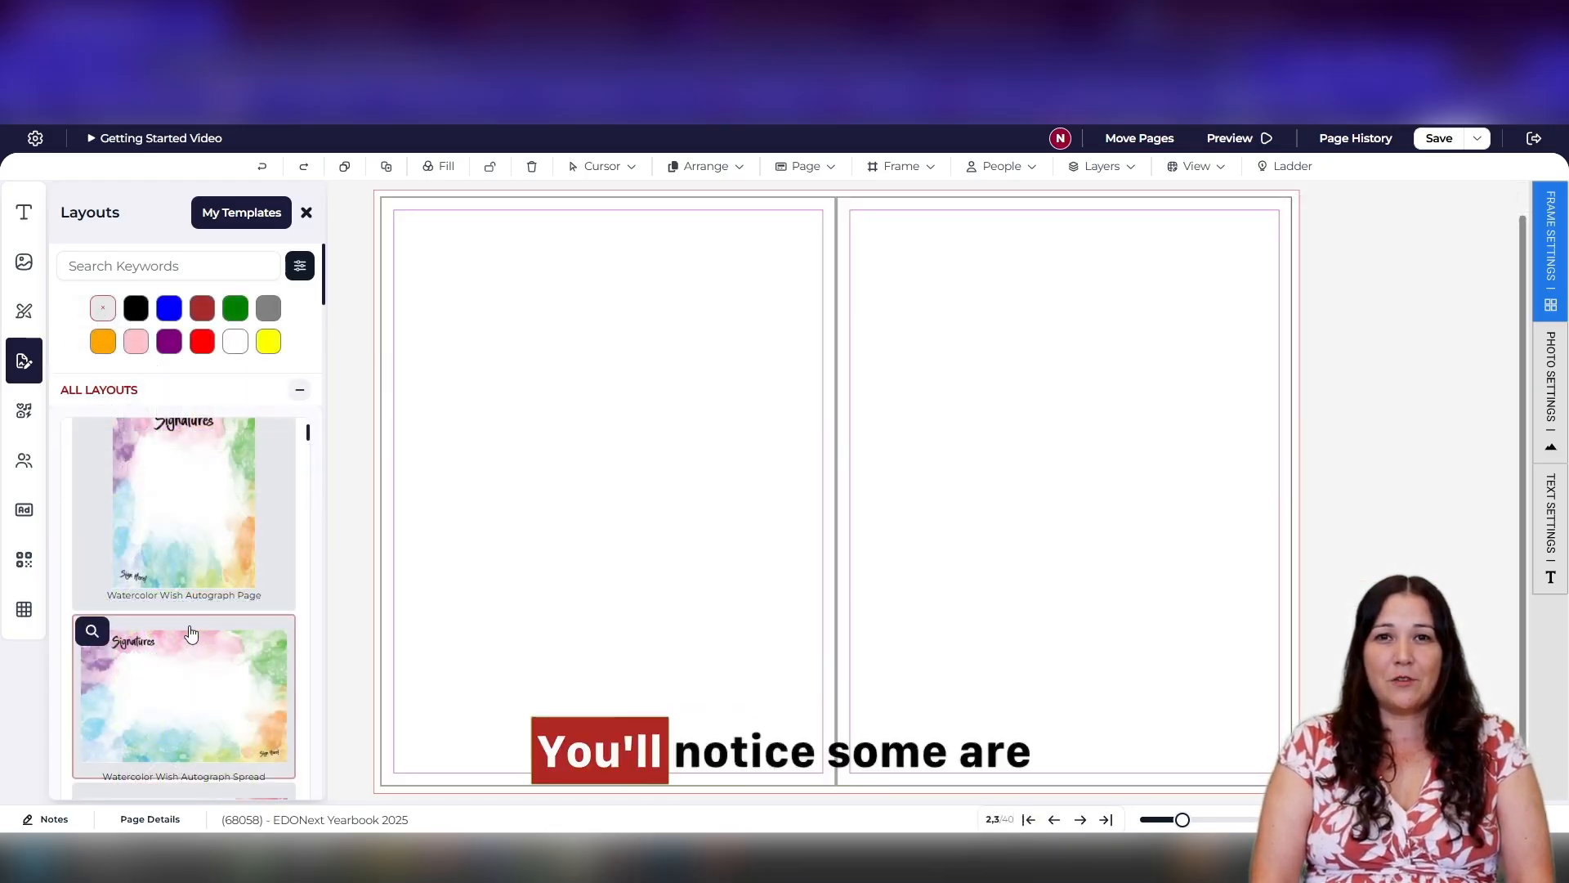
# Step: Place the pink watercolor photo collage spread across pages 2 and 3, and replace page 2 with the Watercolor Wish Autograph Page
pyautogui.scroll(-2, 190, 632)
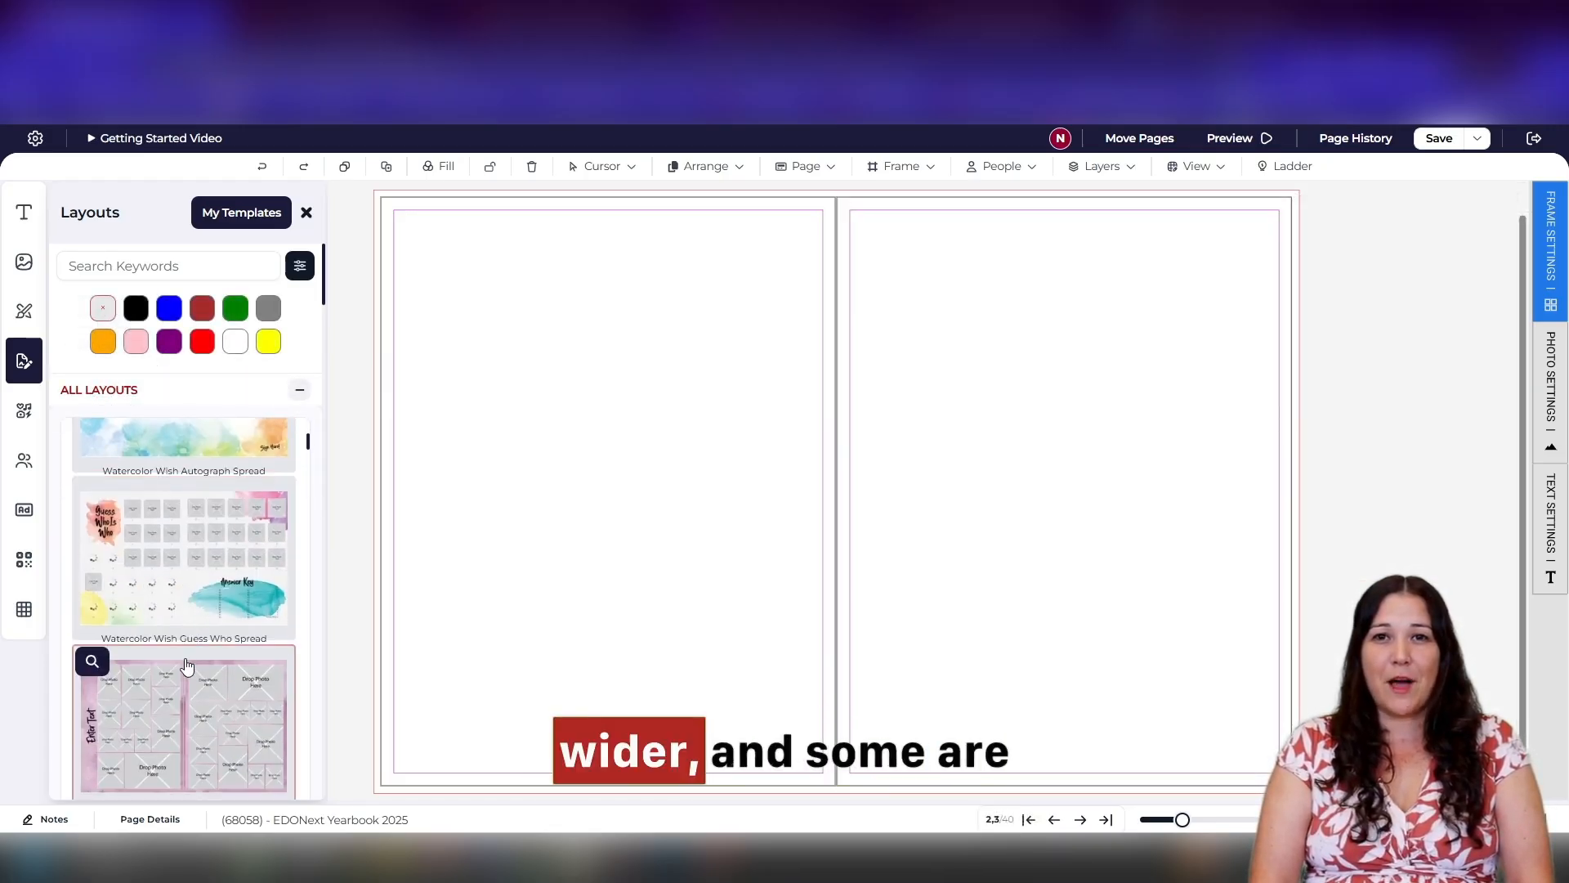
pyautogui.moveTo(194, 681); pyautogui.dragTo(841, 494)
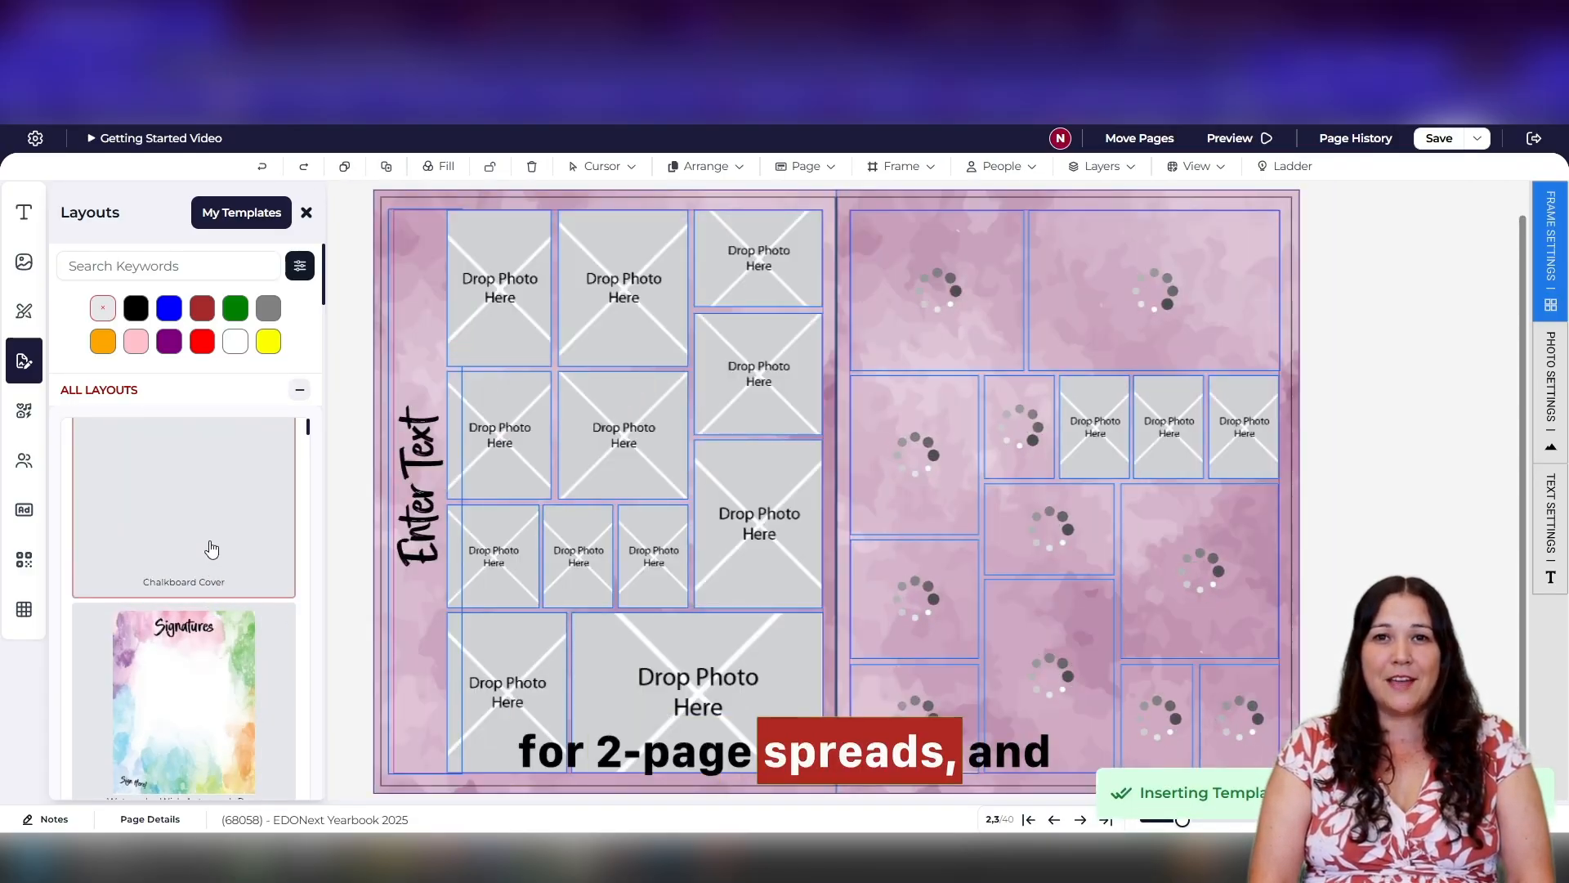
pyautogui.moveTo(188, 670); pyautogui.dragTo(611, 480)
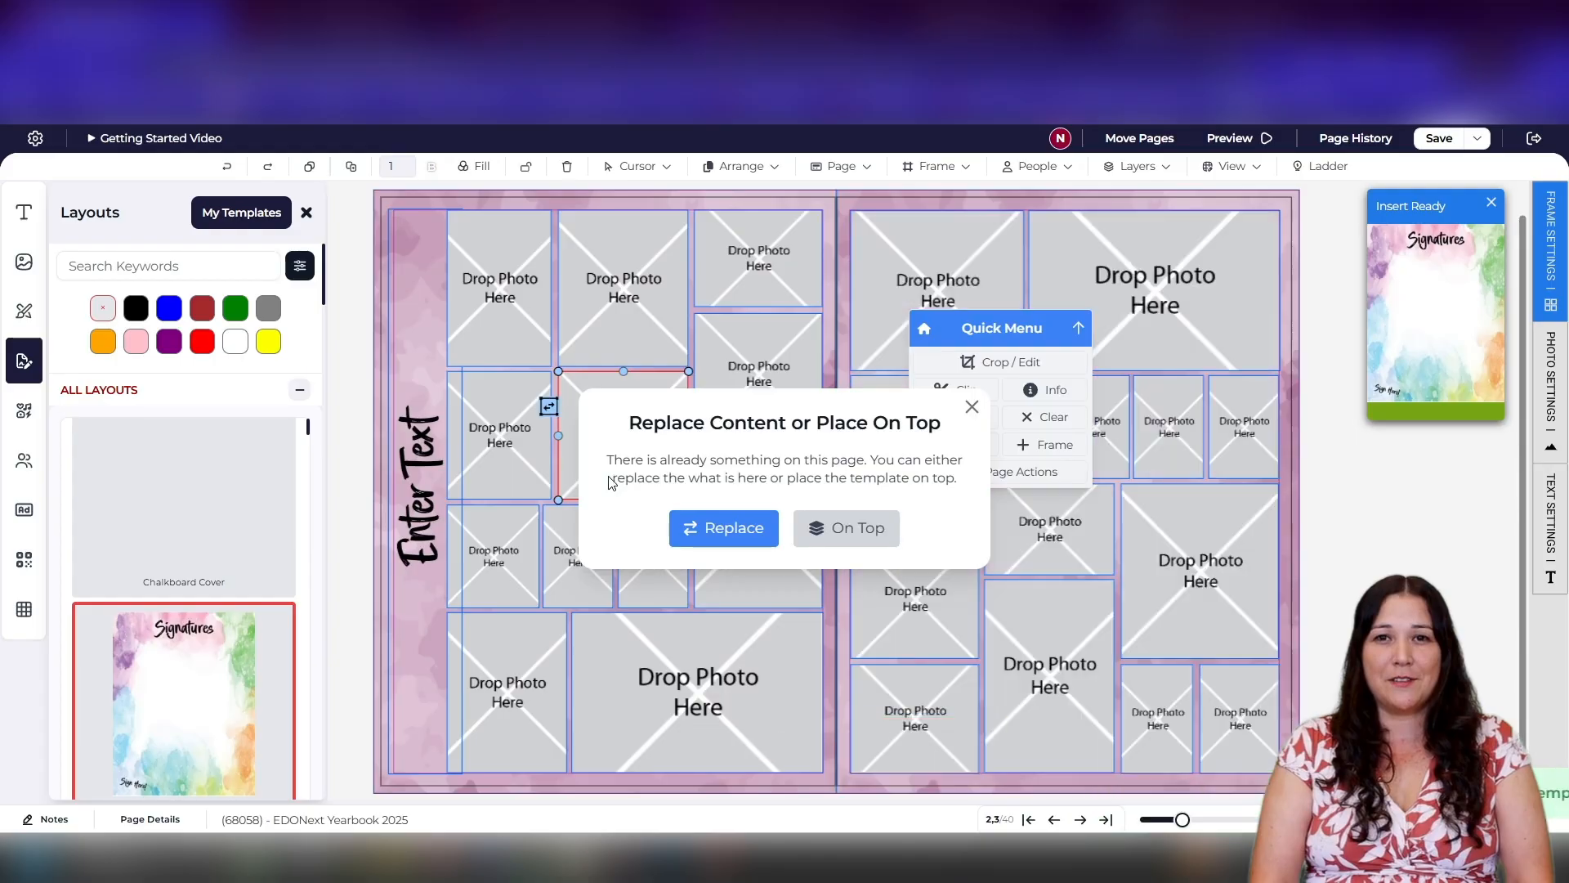
pyautogui.click(731, 528)
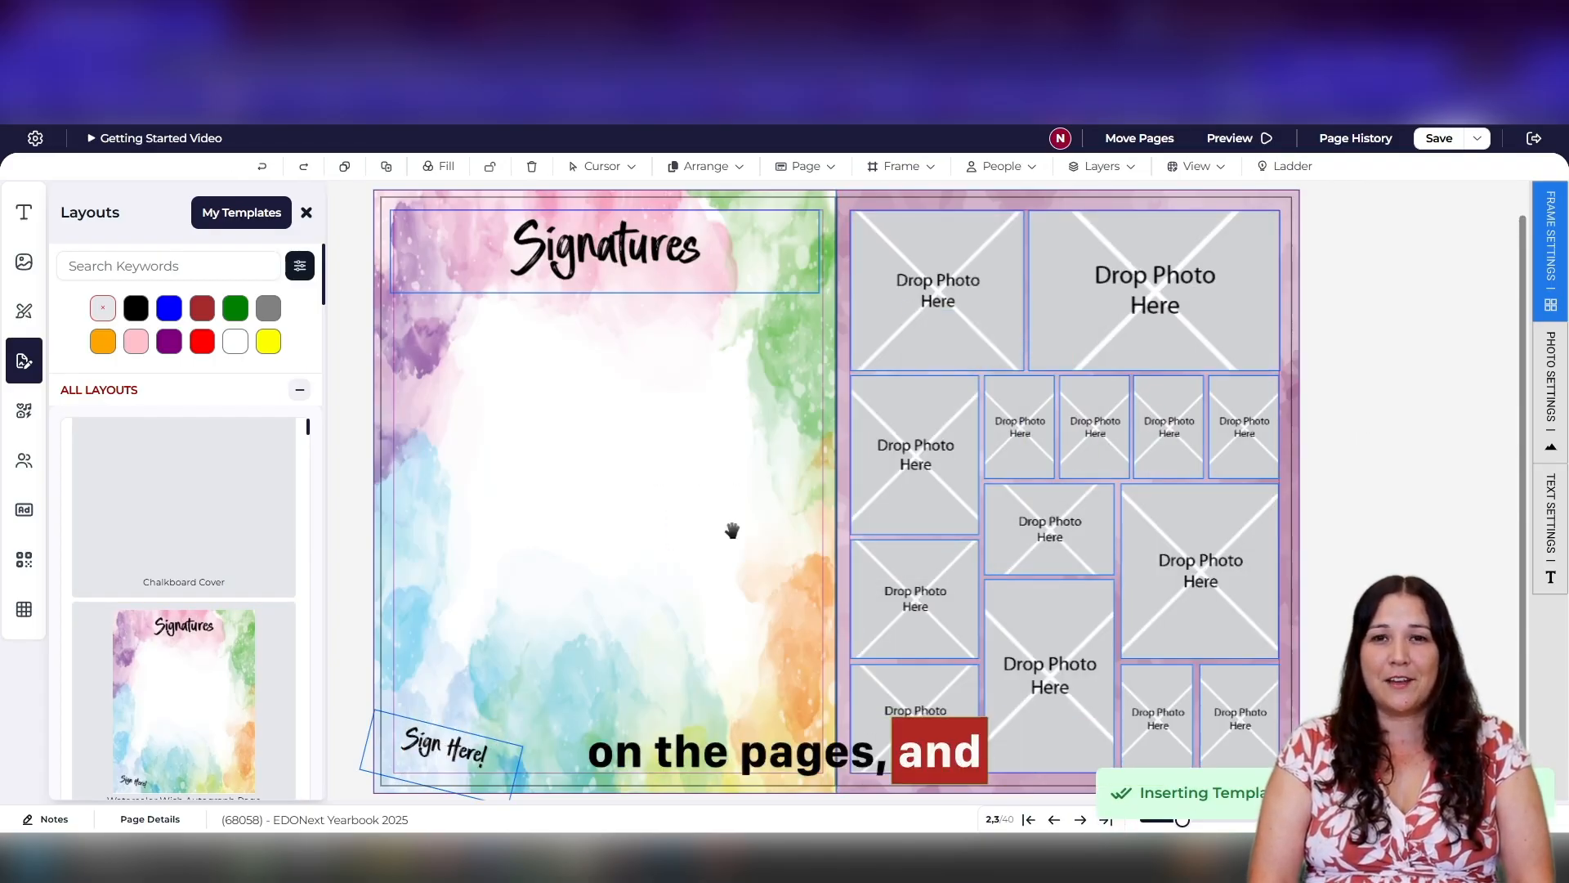
pyautogui.click(307, 213)
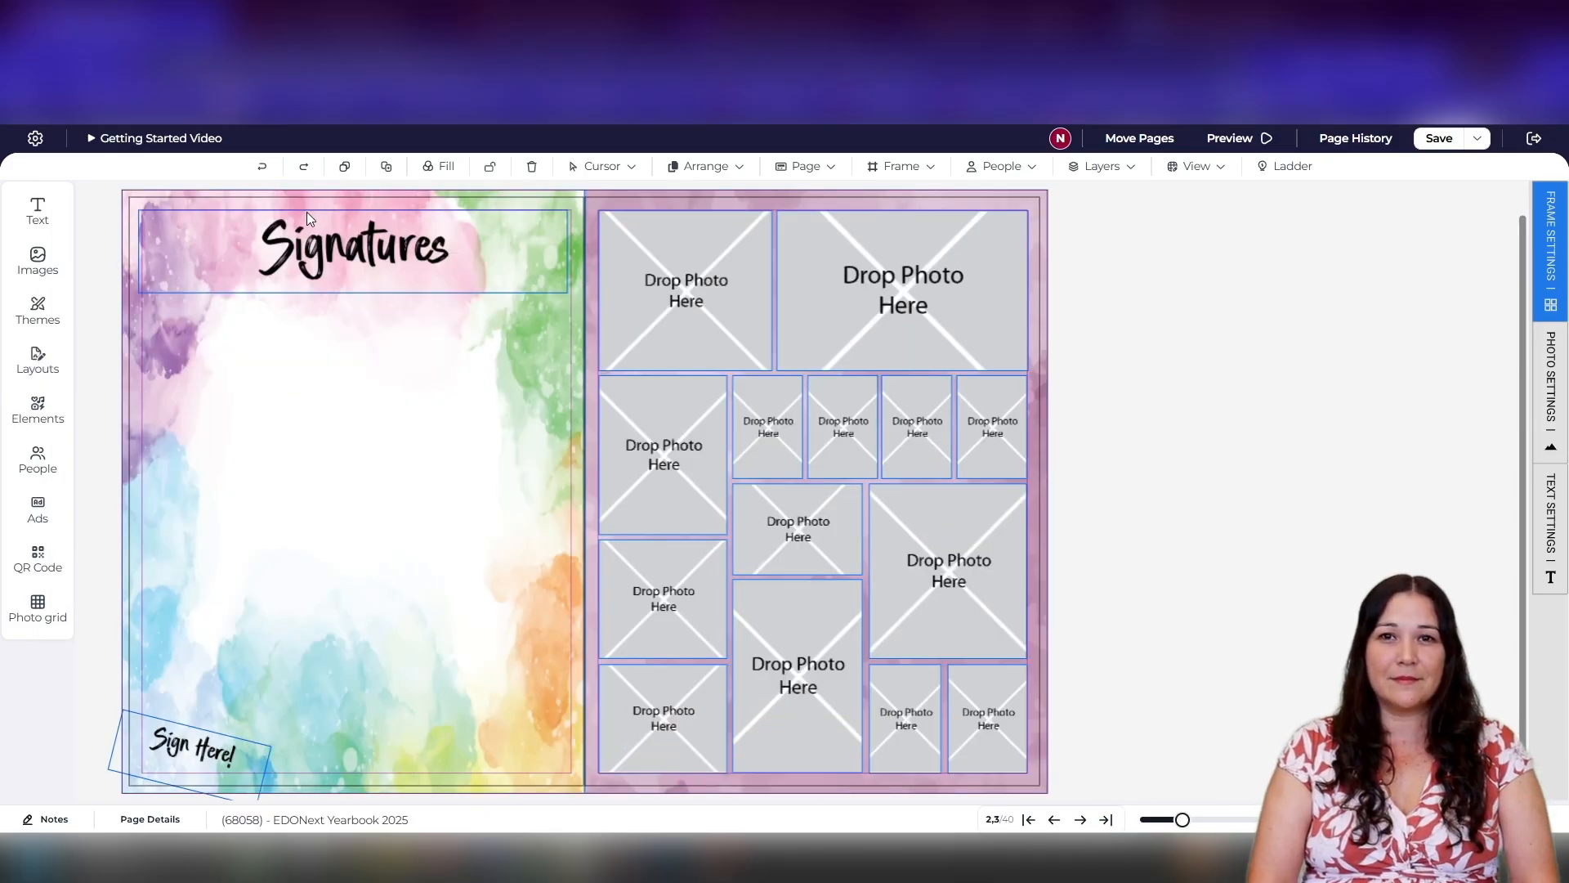
# Step: Search the elements for "sports", apply the sports tag and clear it again
pyautogui.click(37, 407)
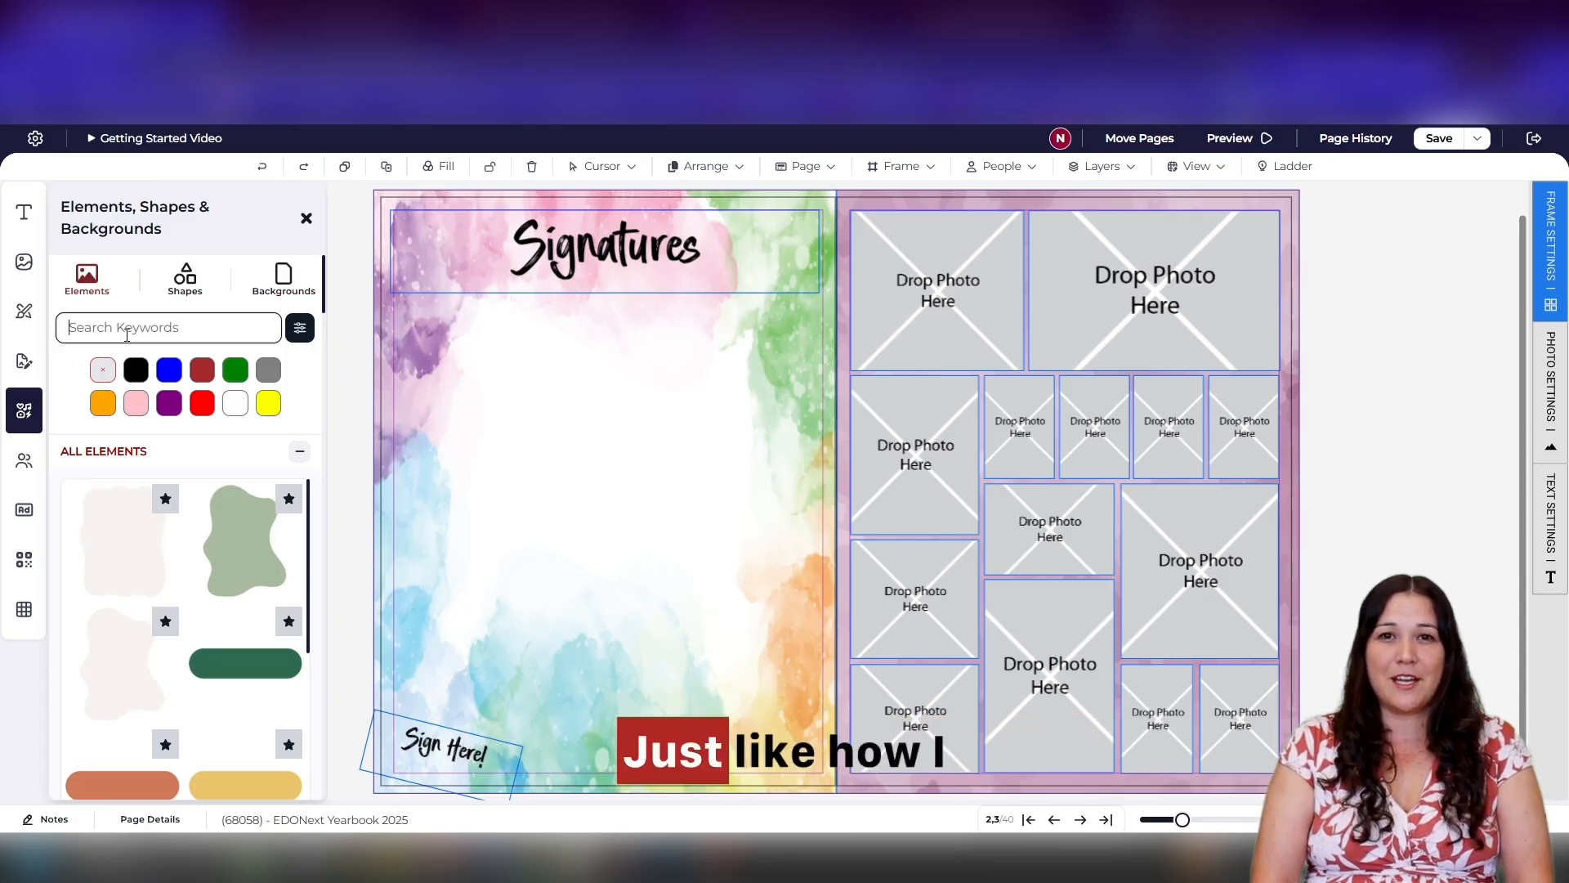
pyautogui.write('rts')
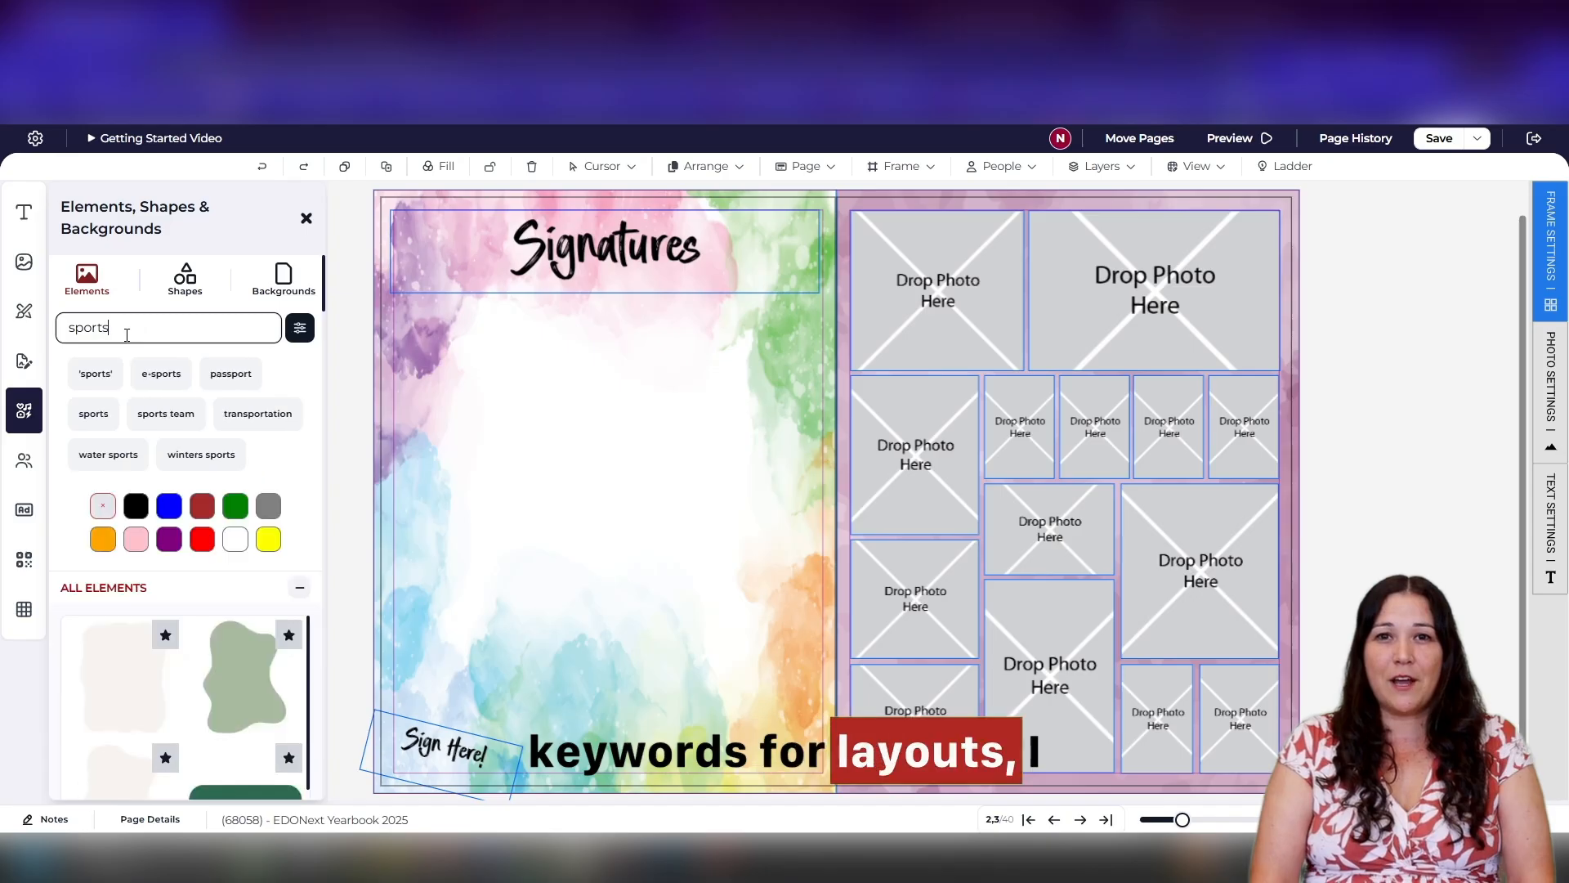
pyautogui.click(161, 374)
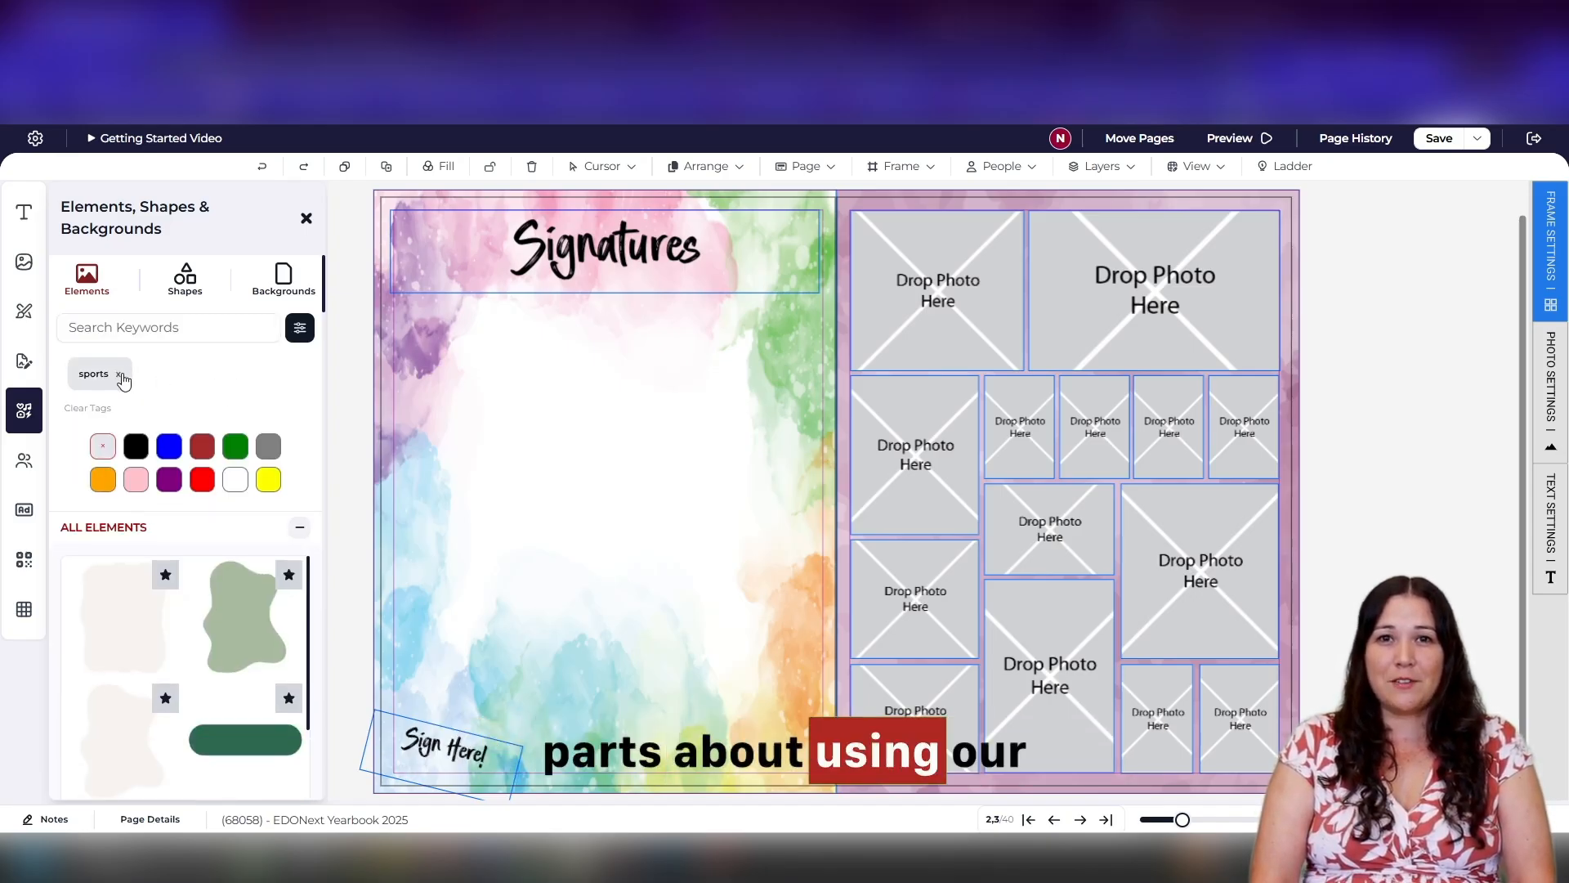
pyautogui.click(120, 374)
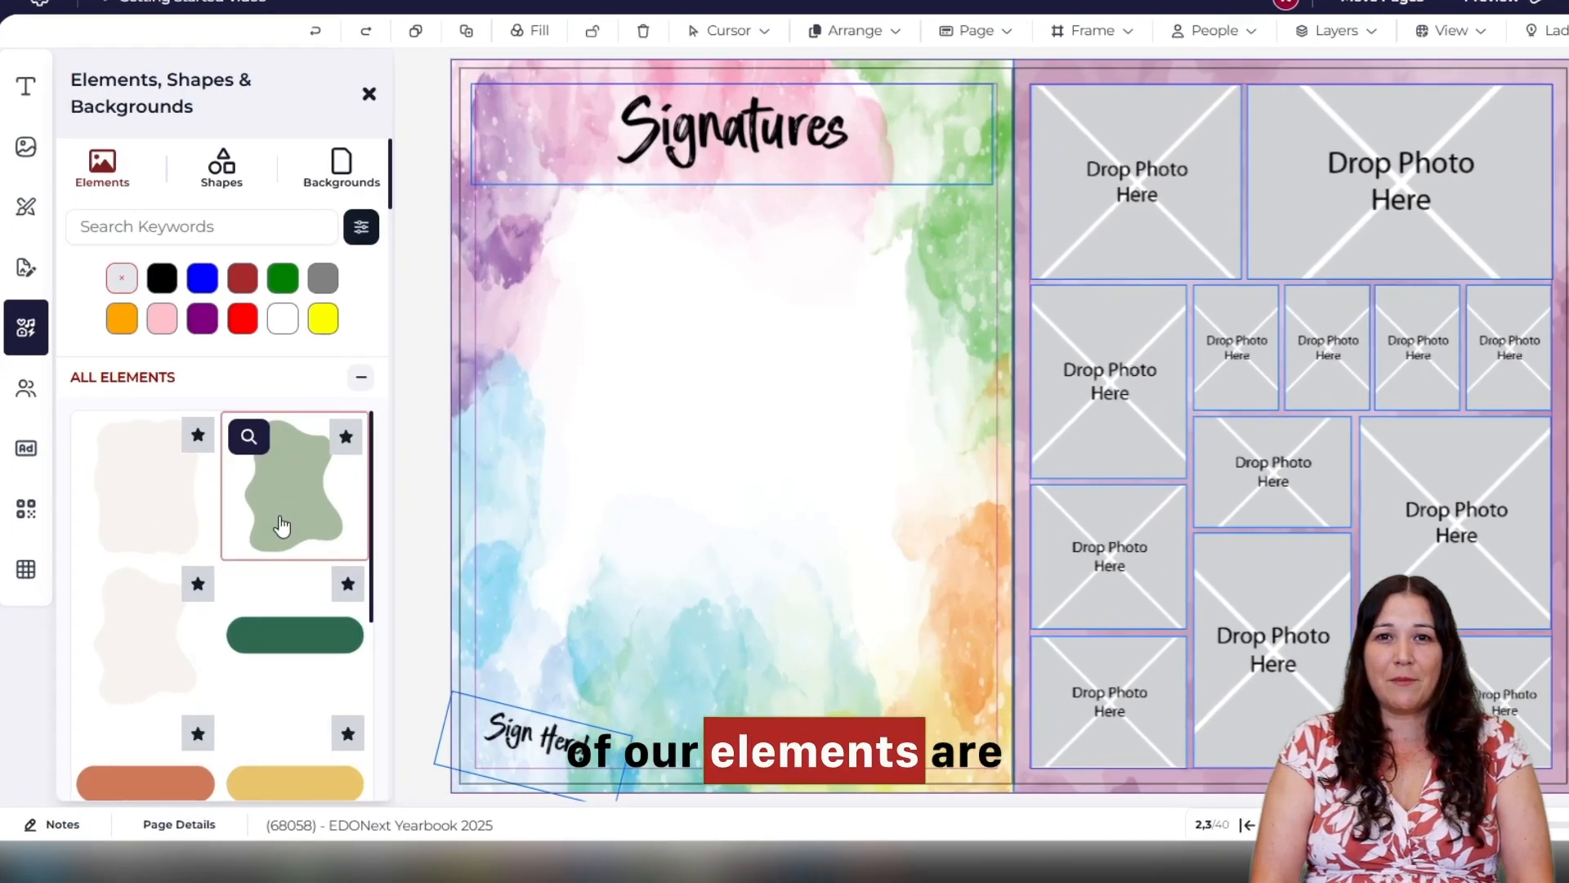
# Step: Place the orange organic shape with rings on the Signatures page and enlarge it to cover much of the page's outer side
pyautogui.scroll(-10, 204, 581)
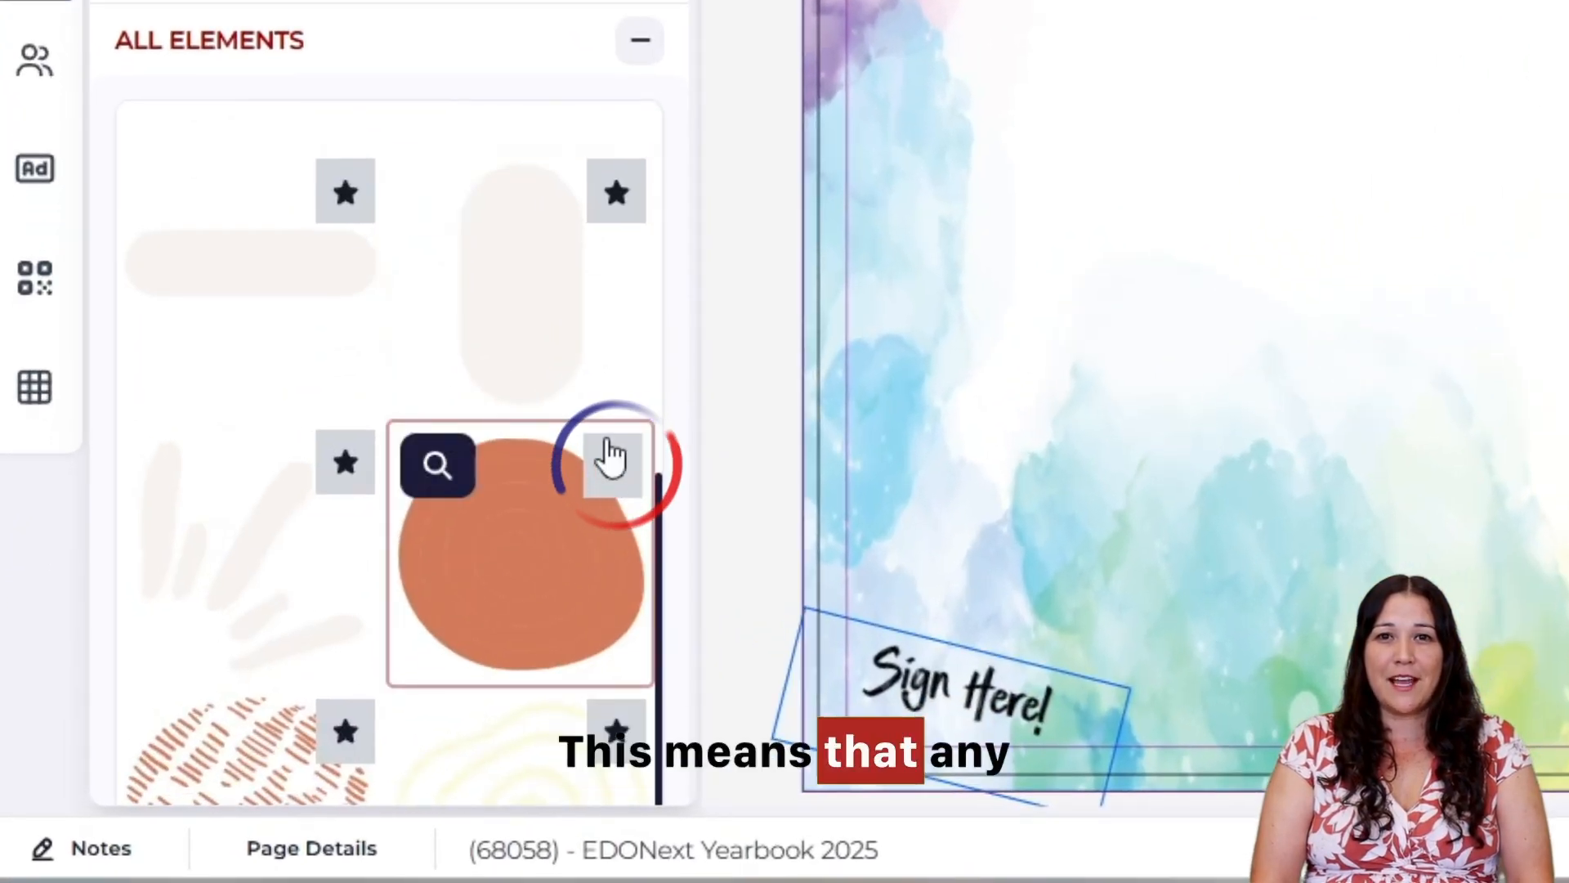
pyautogui.moveTo(497, 596); pyautogui.dragTo(1185, 132)
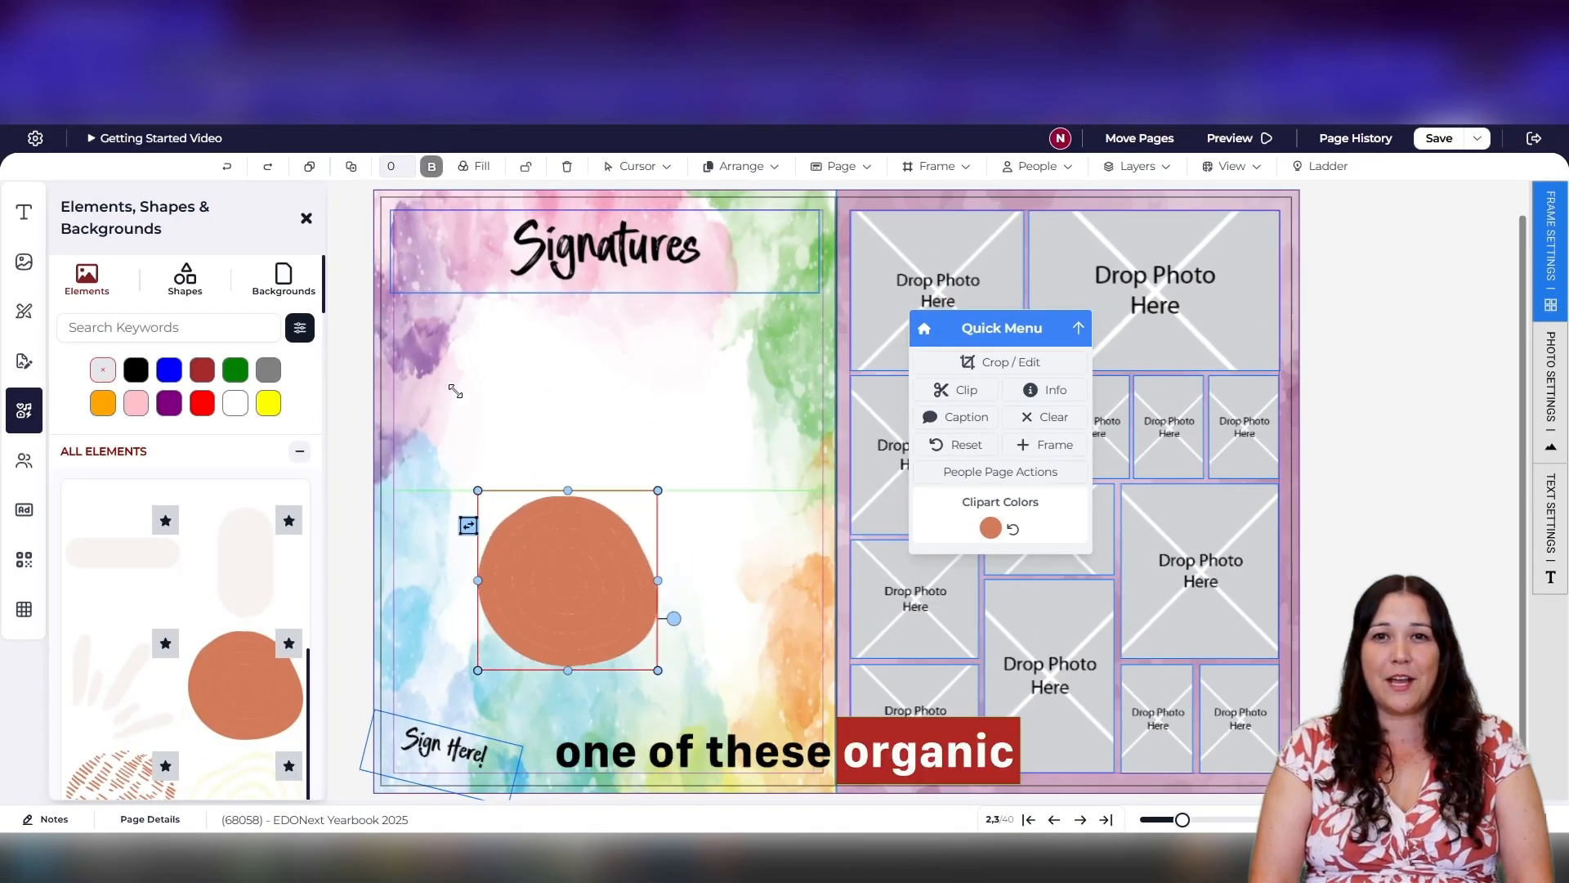
pyautogui.moveTo(455, 391); pyautogui.dragTo(313, 344)
pyautogui.moveTo(496, 614); pyautogui.dragTo(509, 464)
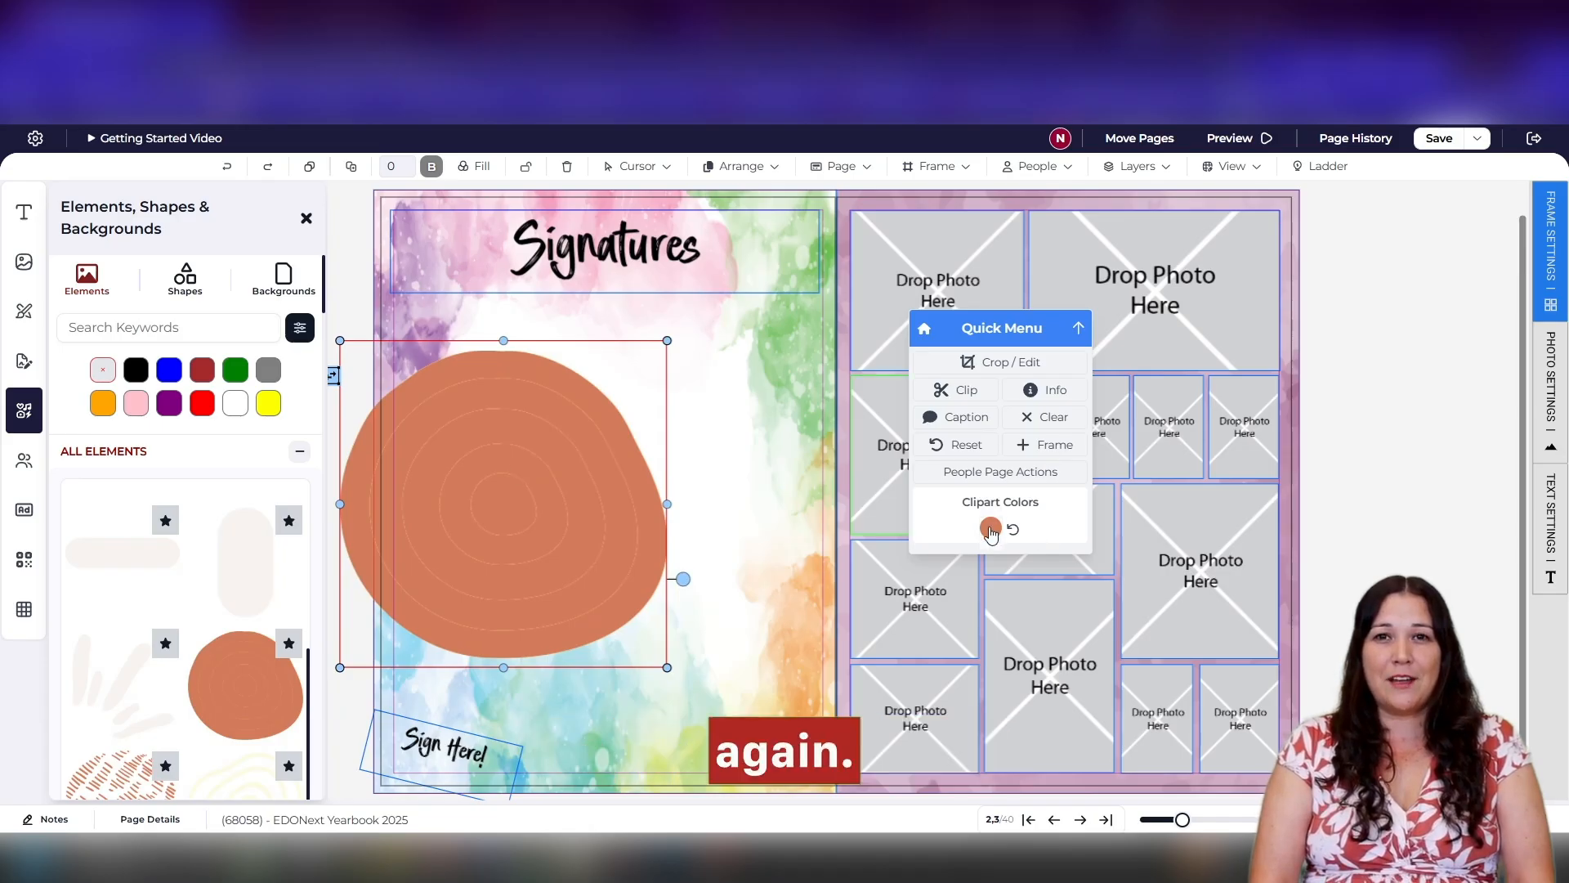
# Step: Change the organic shape's clipart color to yellow
pyautogui.click(990, 529)
pyautogui.click(1144, 642)
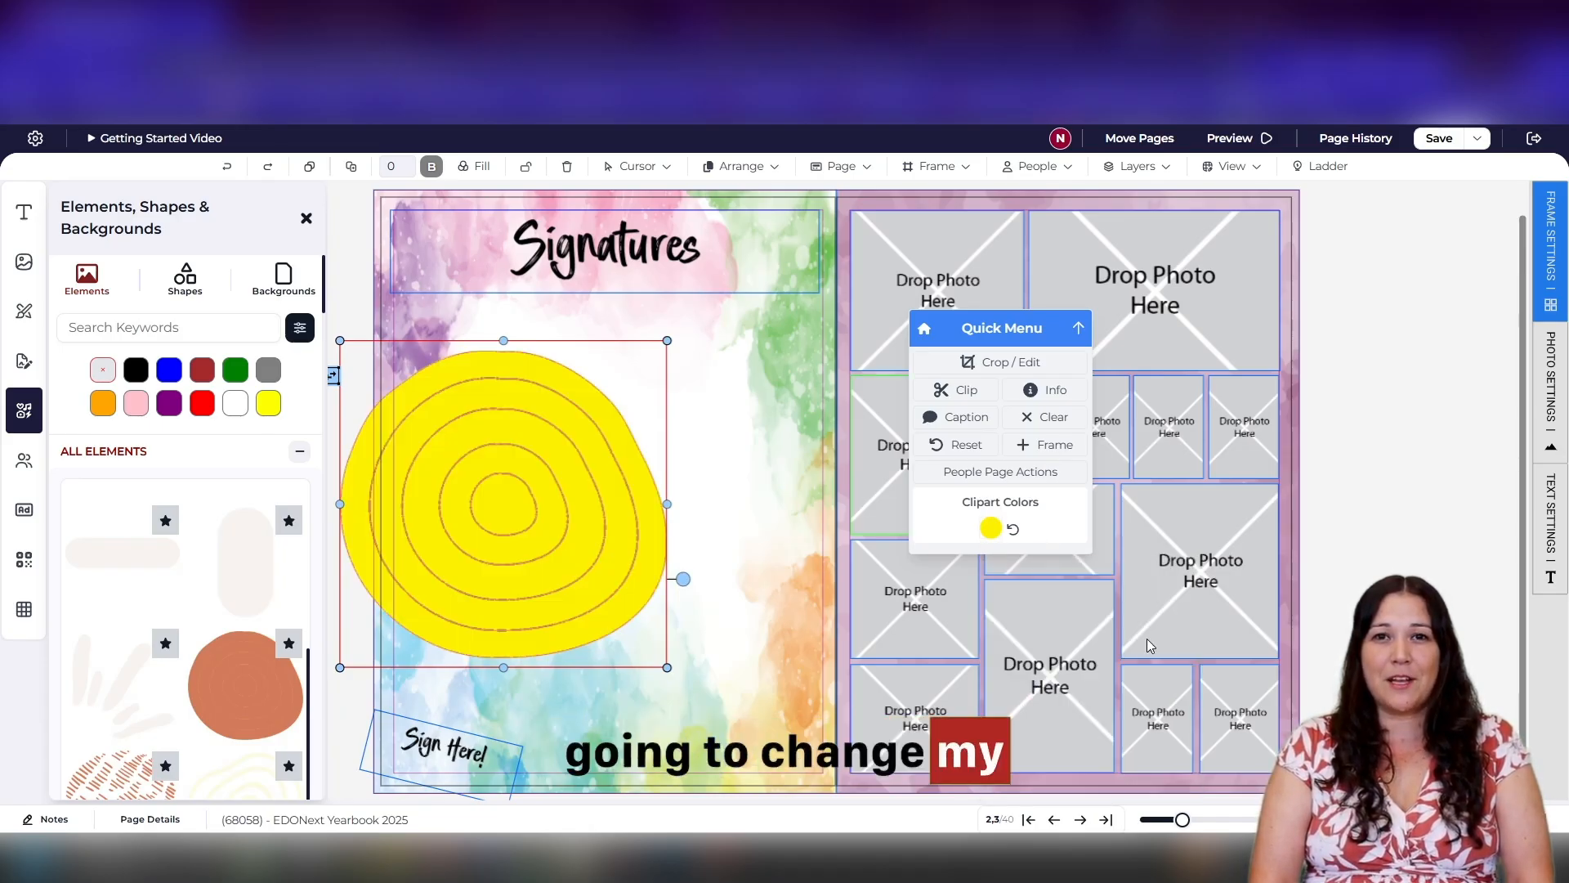
# Step: Delete the yellow organic shape from the Signatures page
pyautogui.moveTo(449, 453); pyautogui.dragTo(480, 445)
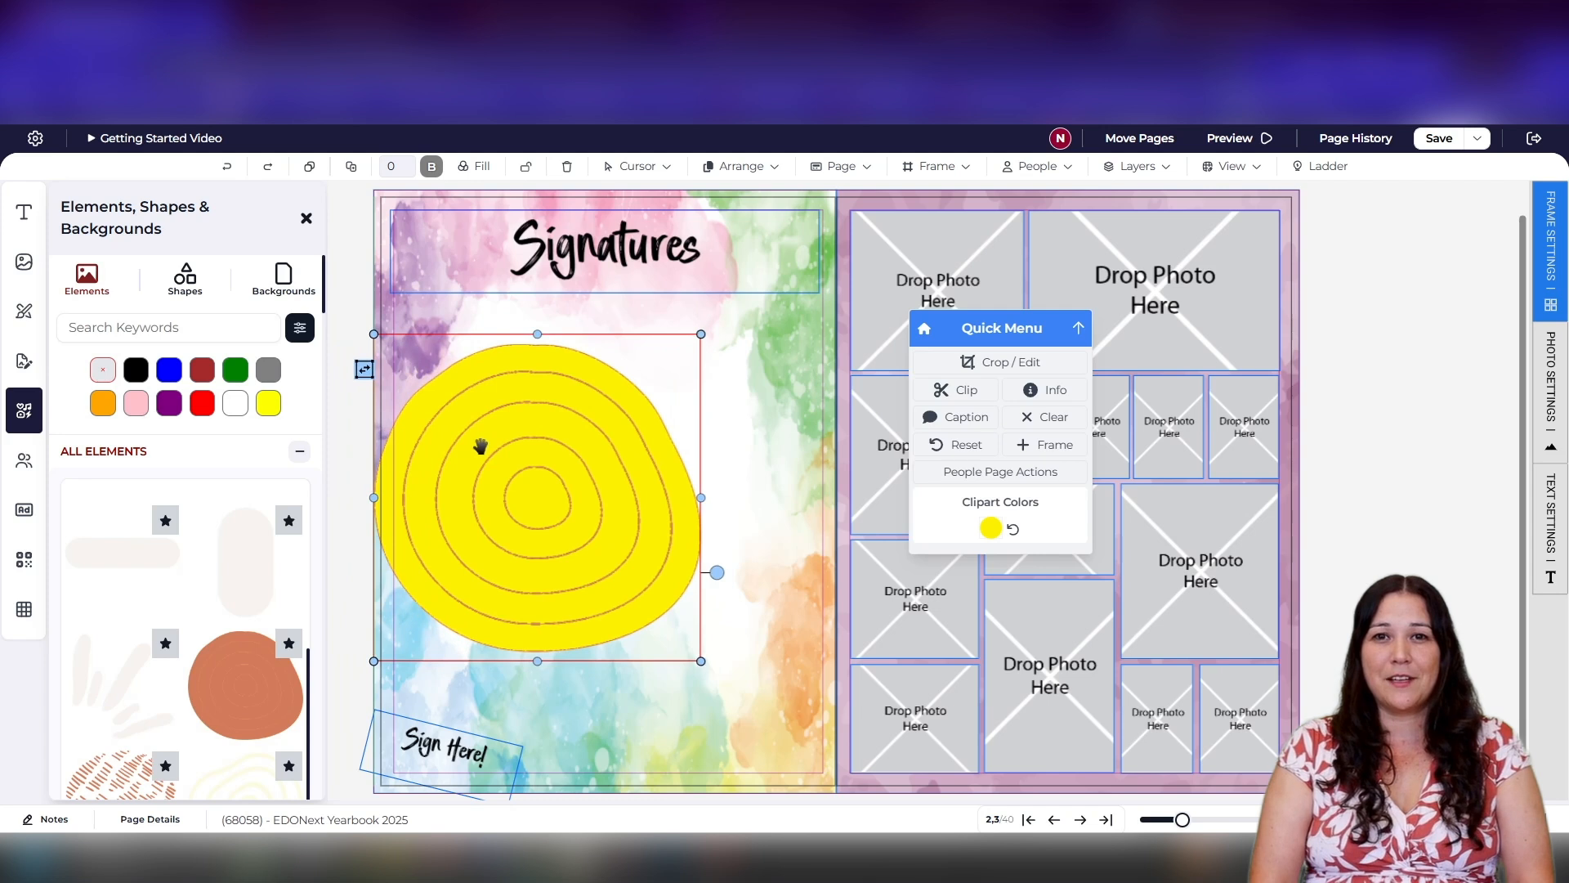
pyautogui.press('Delete')
# Step: Place a solid circle shape on the Signatures page and enlarge it to cover the middle of the blank area below the title
pyautogui.click(179, 295)
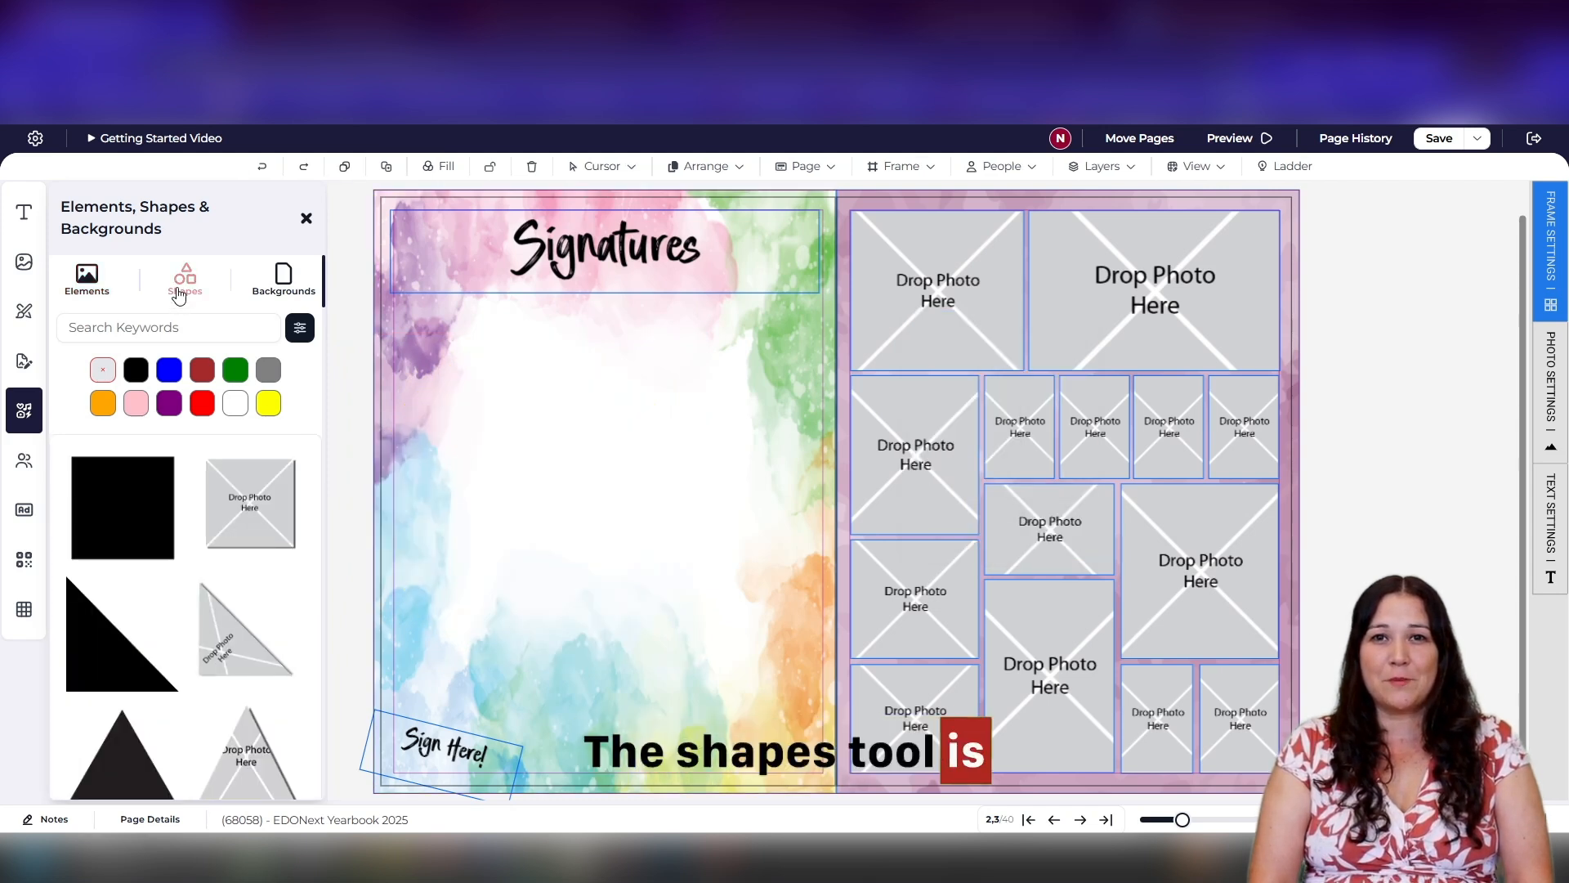
pyautogui.scroll(-5, 258, 523)
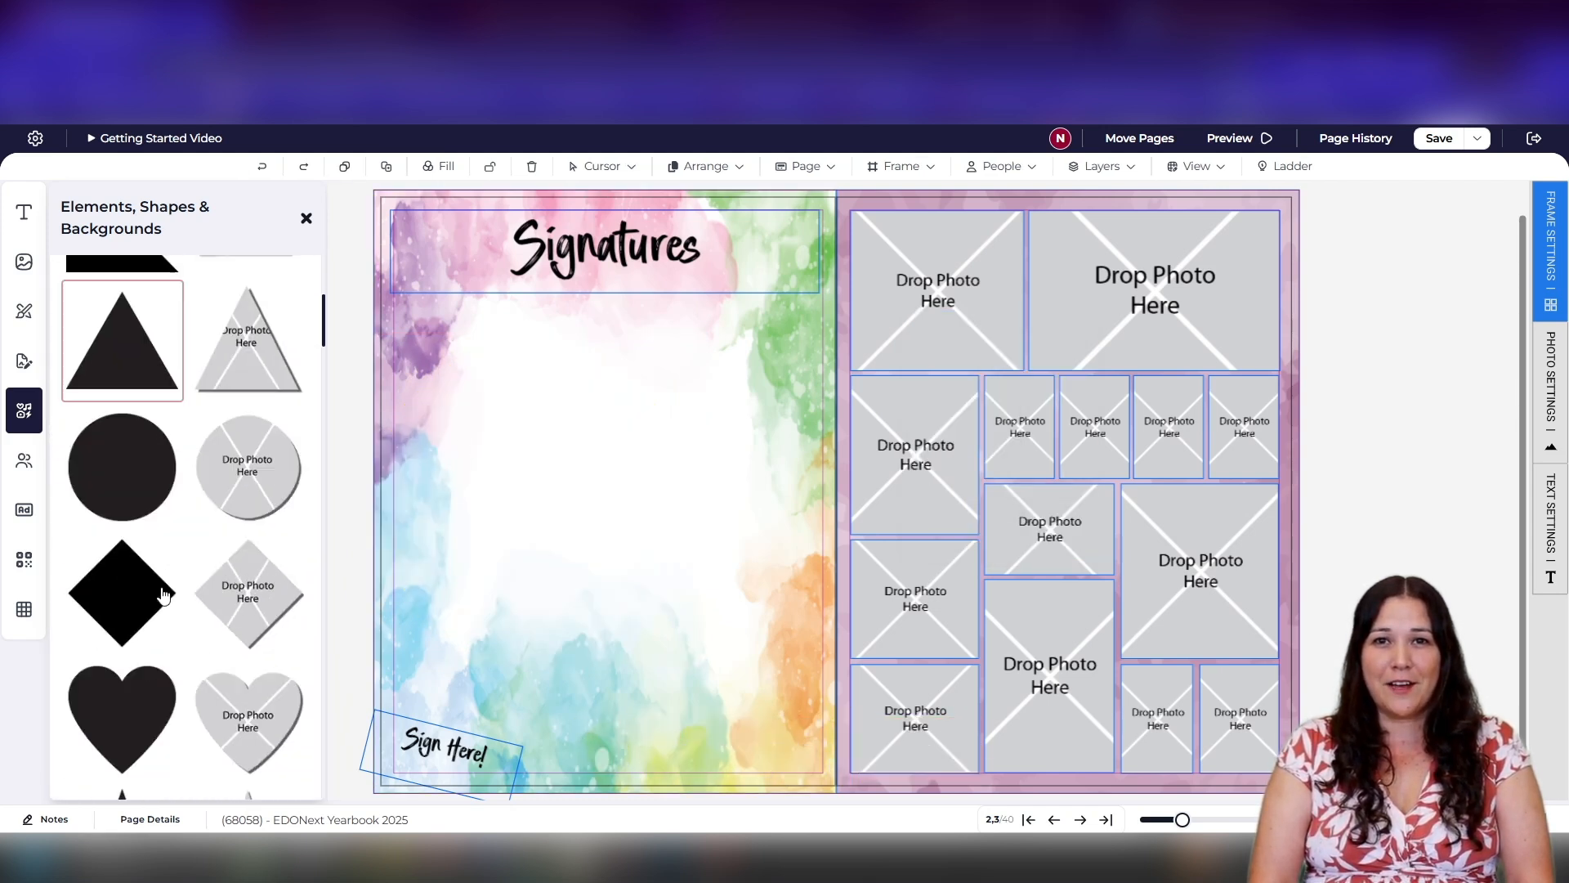
pyautogui.scroll(-4, 249, 425)
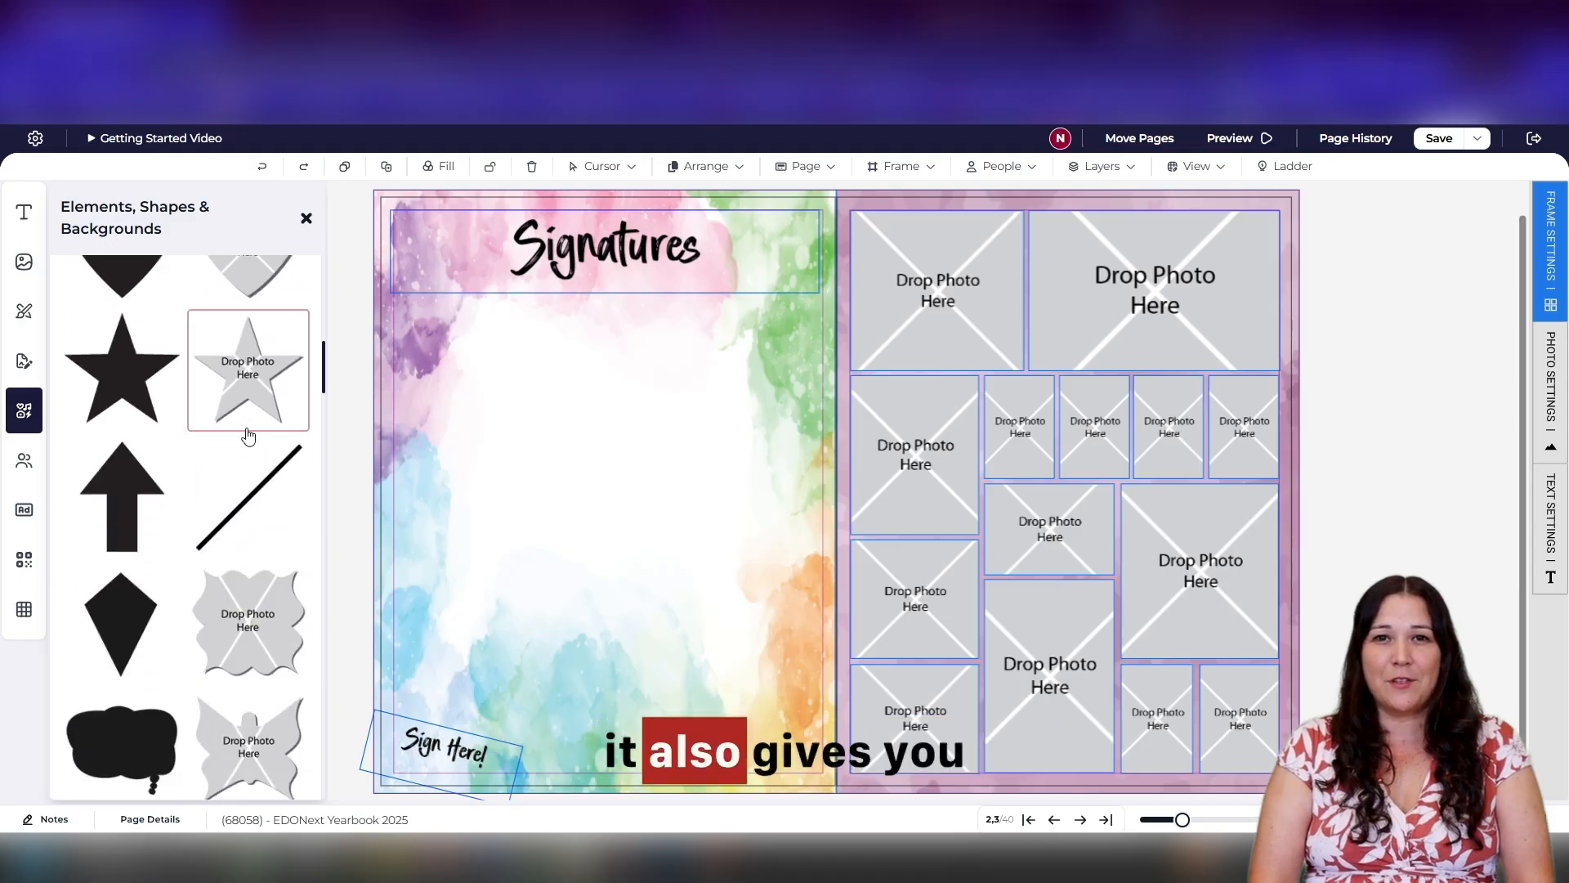
pyautogui.scroll(5, 260, 494)
pyautogui.click(122, 479)
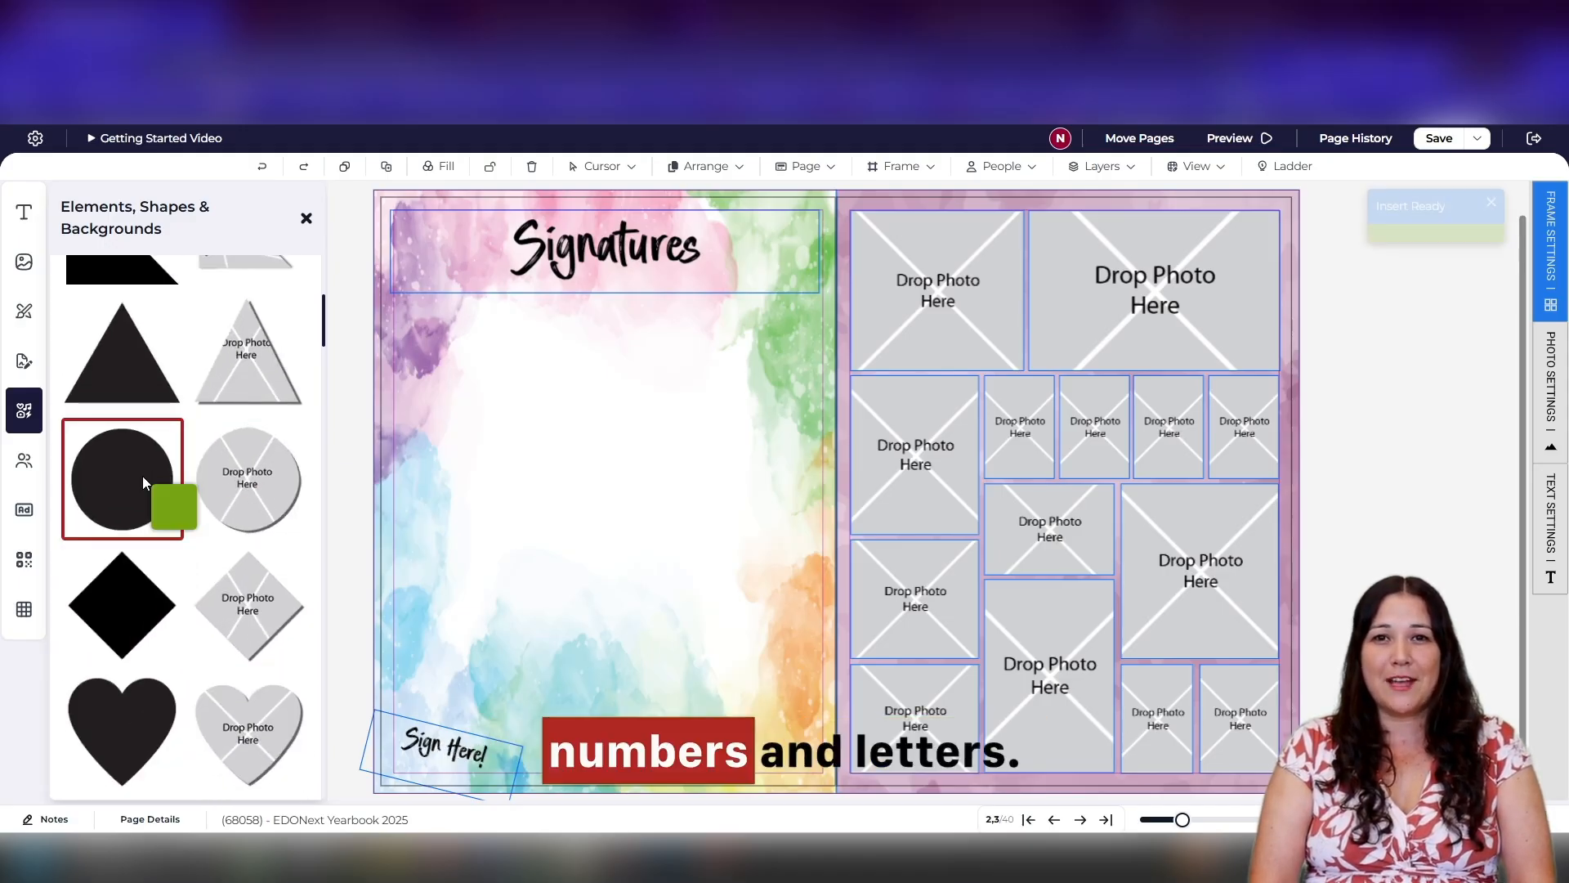
pyautogui.click(551, 432)
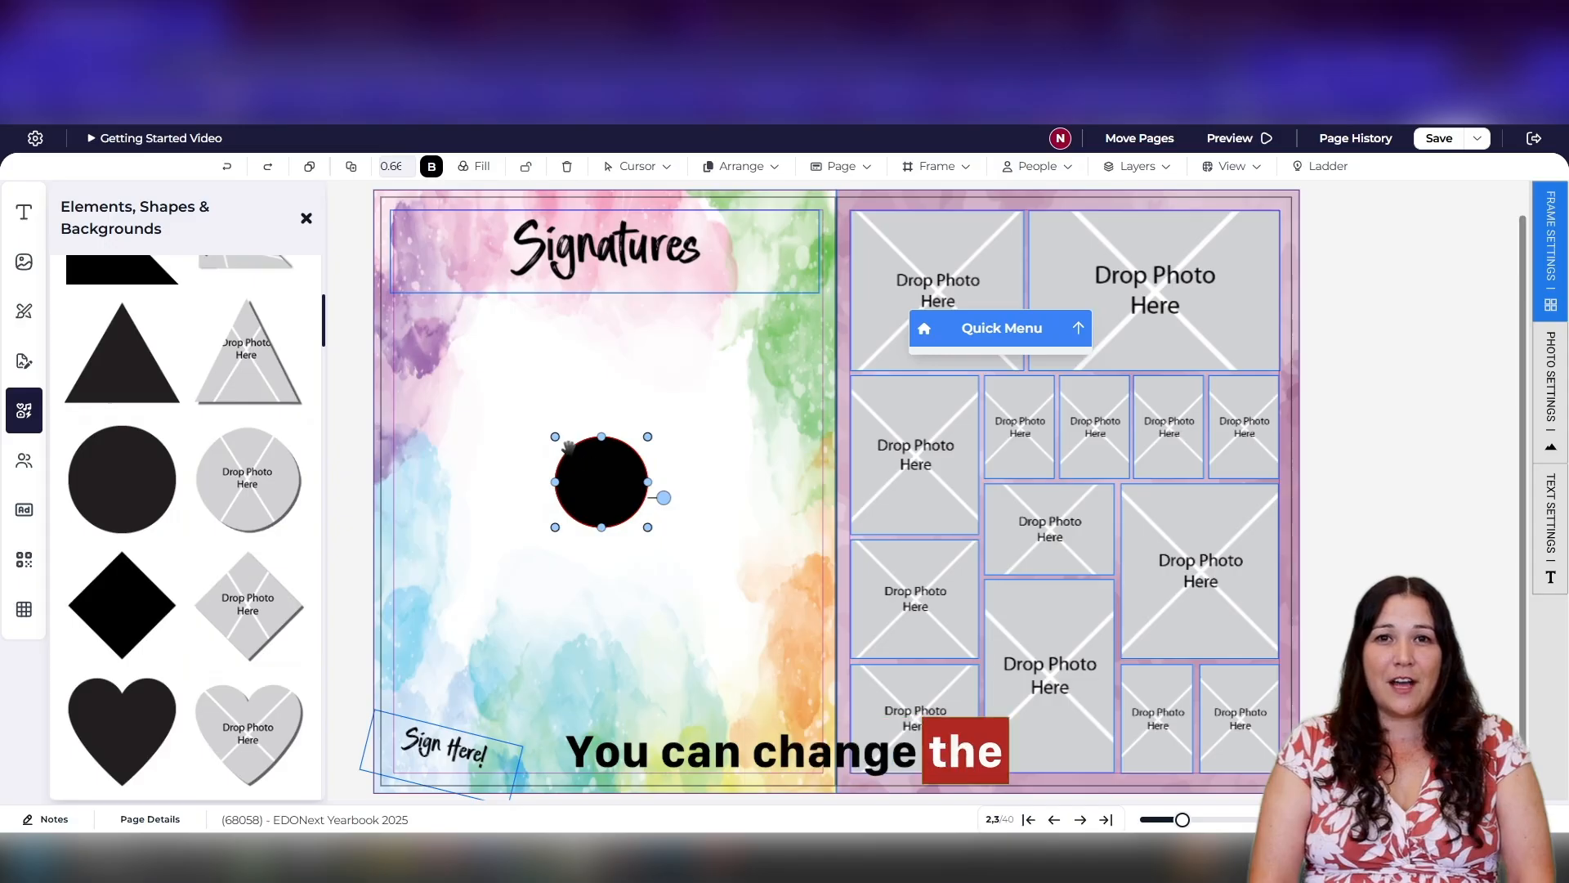
pyautogui.moveTo(557, 435); pyautogui.dragTo(442, 351)
pyautogui.moveTo(564, 519); pyautogui.dragTo(622, 433)
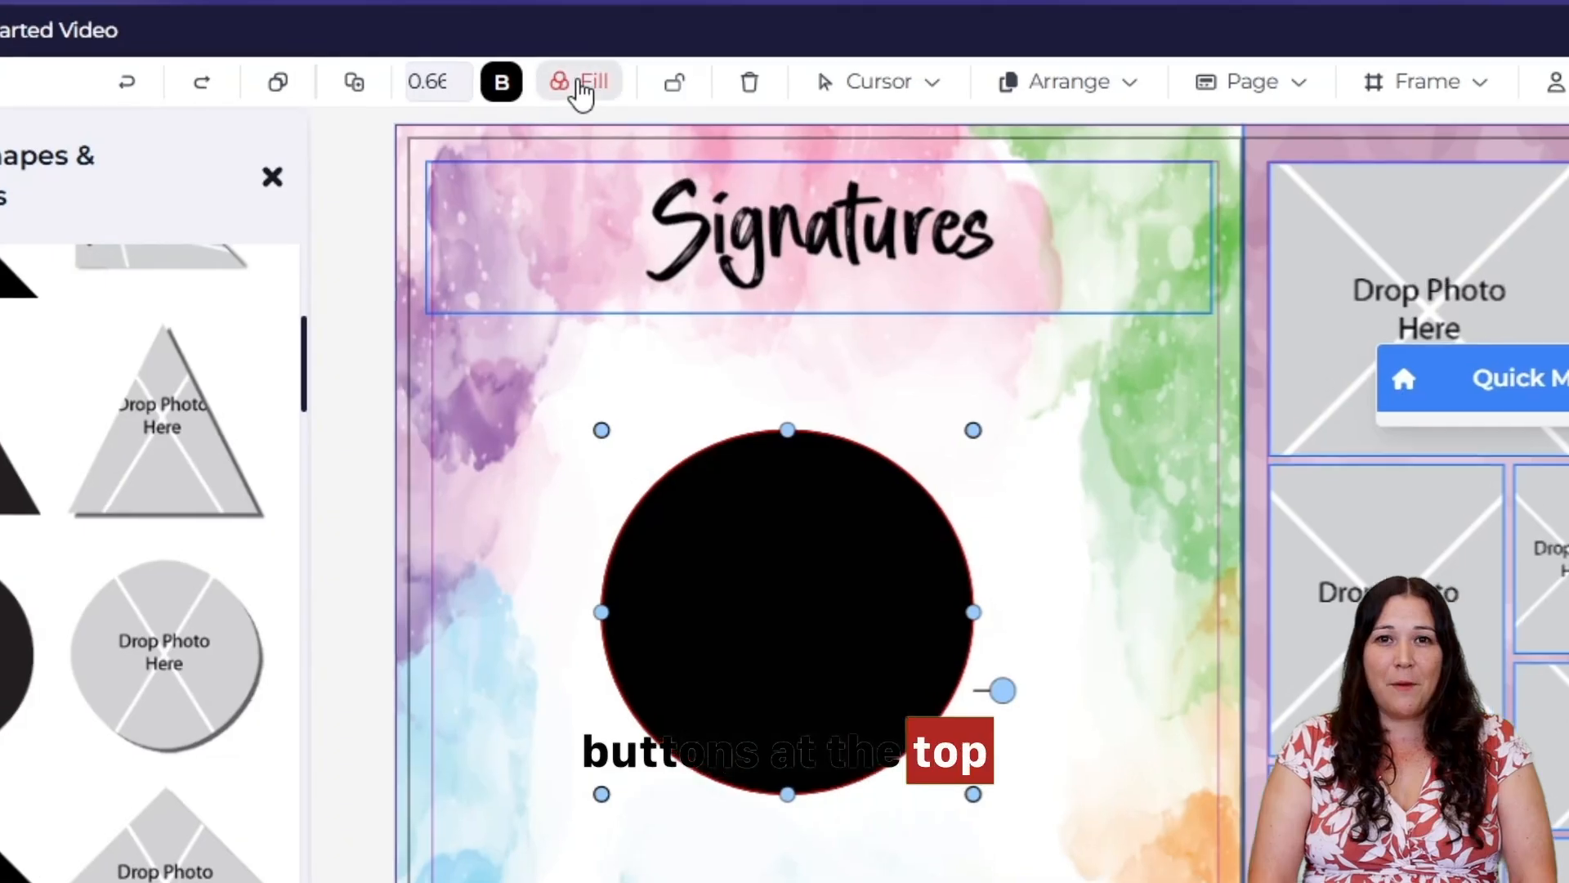
# Step: Fill the circle with dark navy blue and give it a thicker light blue border
pyautogui.click(478, 166)
pyautogui.click(668, 353)
pyautogui.click(501, 81)
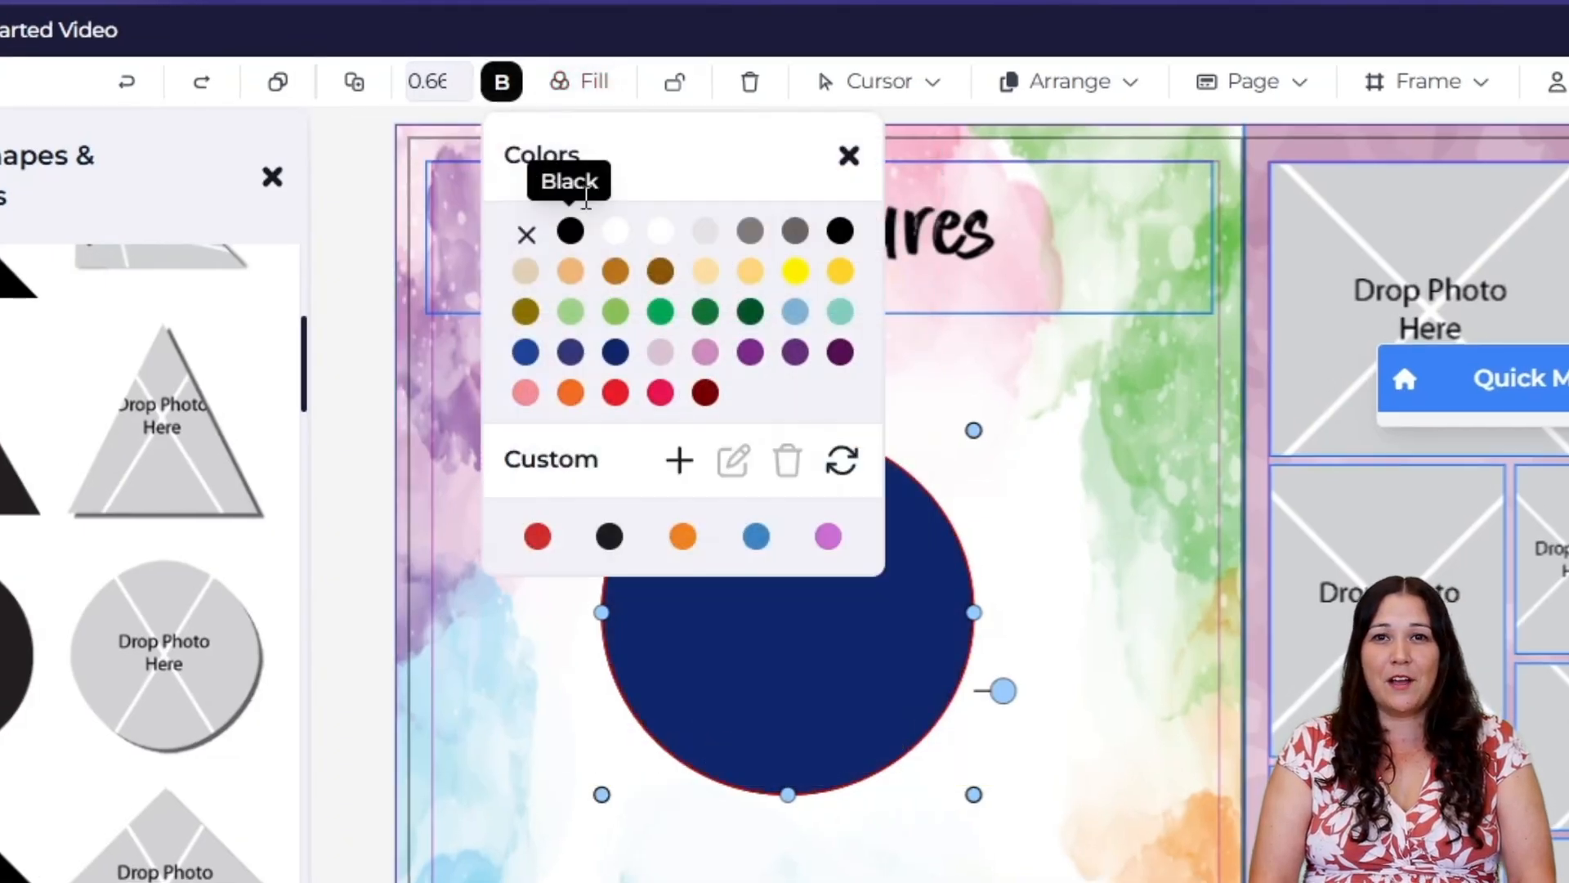
pyautogui.click(793, 315)
pyautogui.click(460, 75)
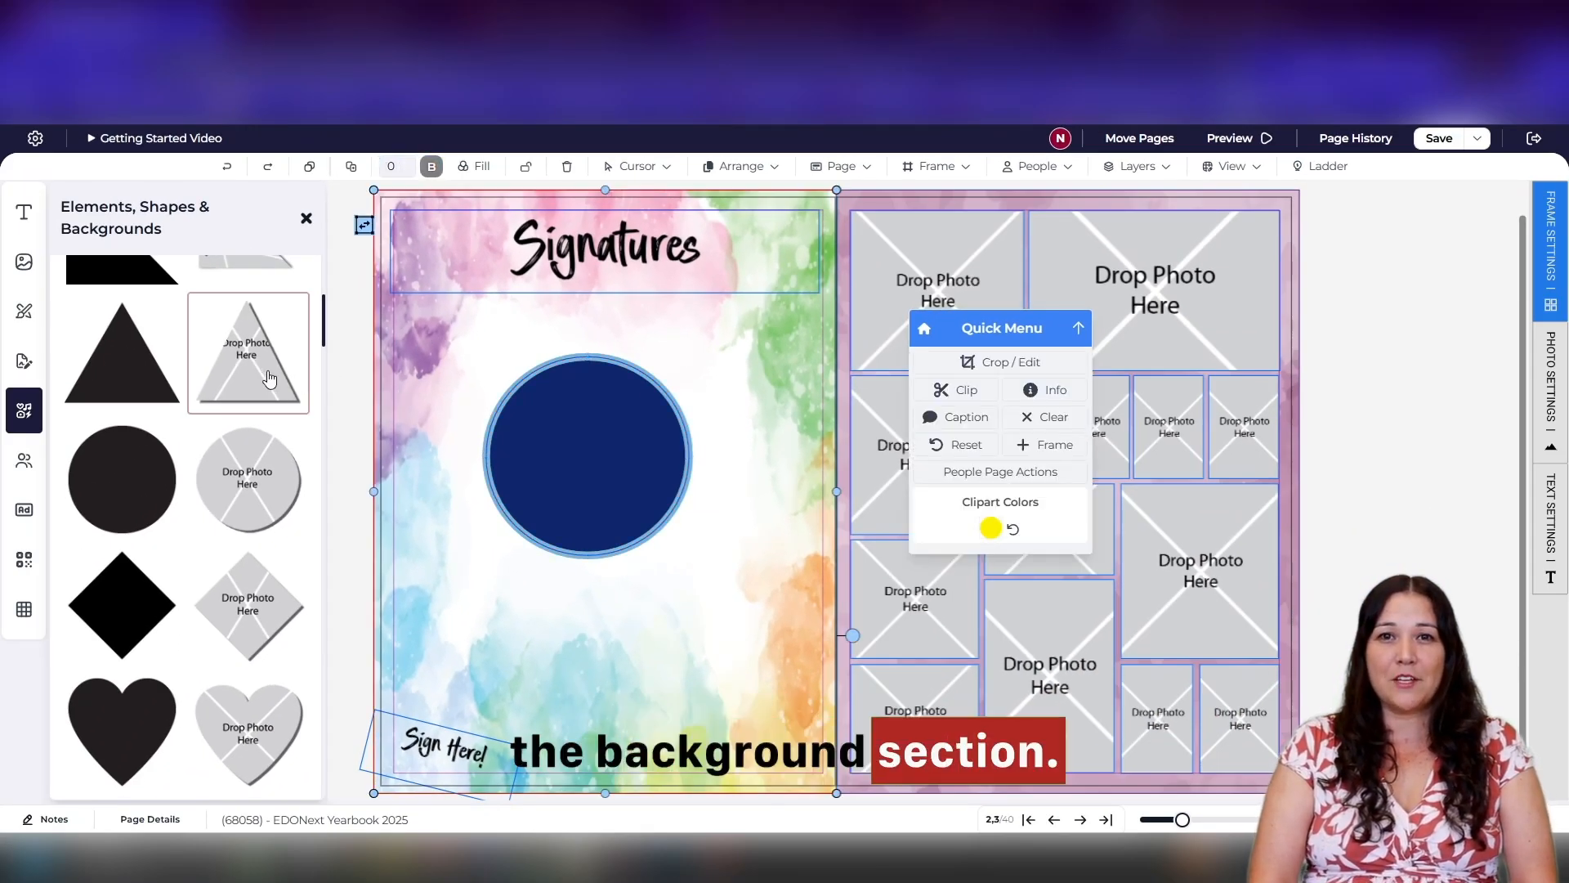
# Step: Try backgrounds from the Most Popular - High School category on the Signatures page, ending with the green watercolor 48
pyautogui.scroll(5, 263, 381)
pyautogui.click(288, 280)
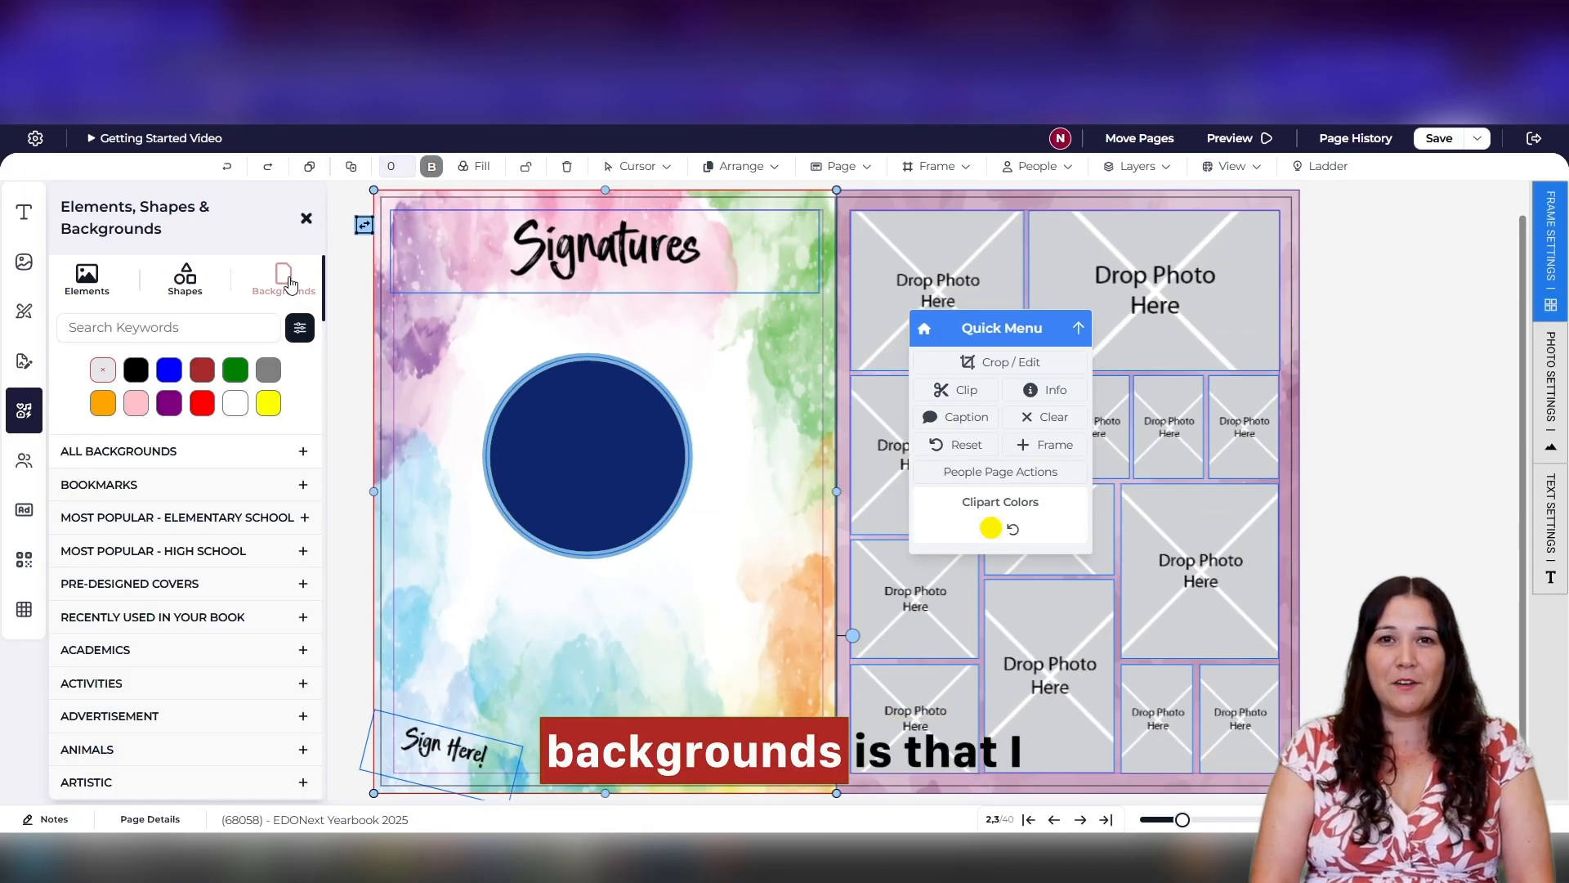
pyautogui.click(161, 497)
pyautogui.click(157, 605)
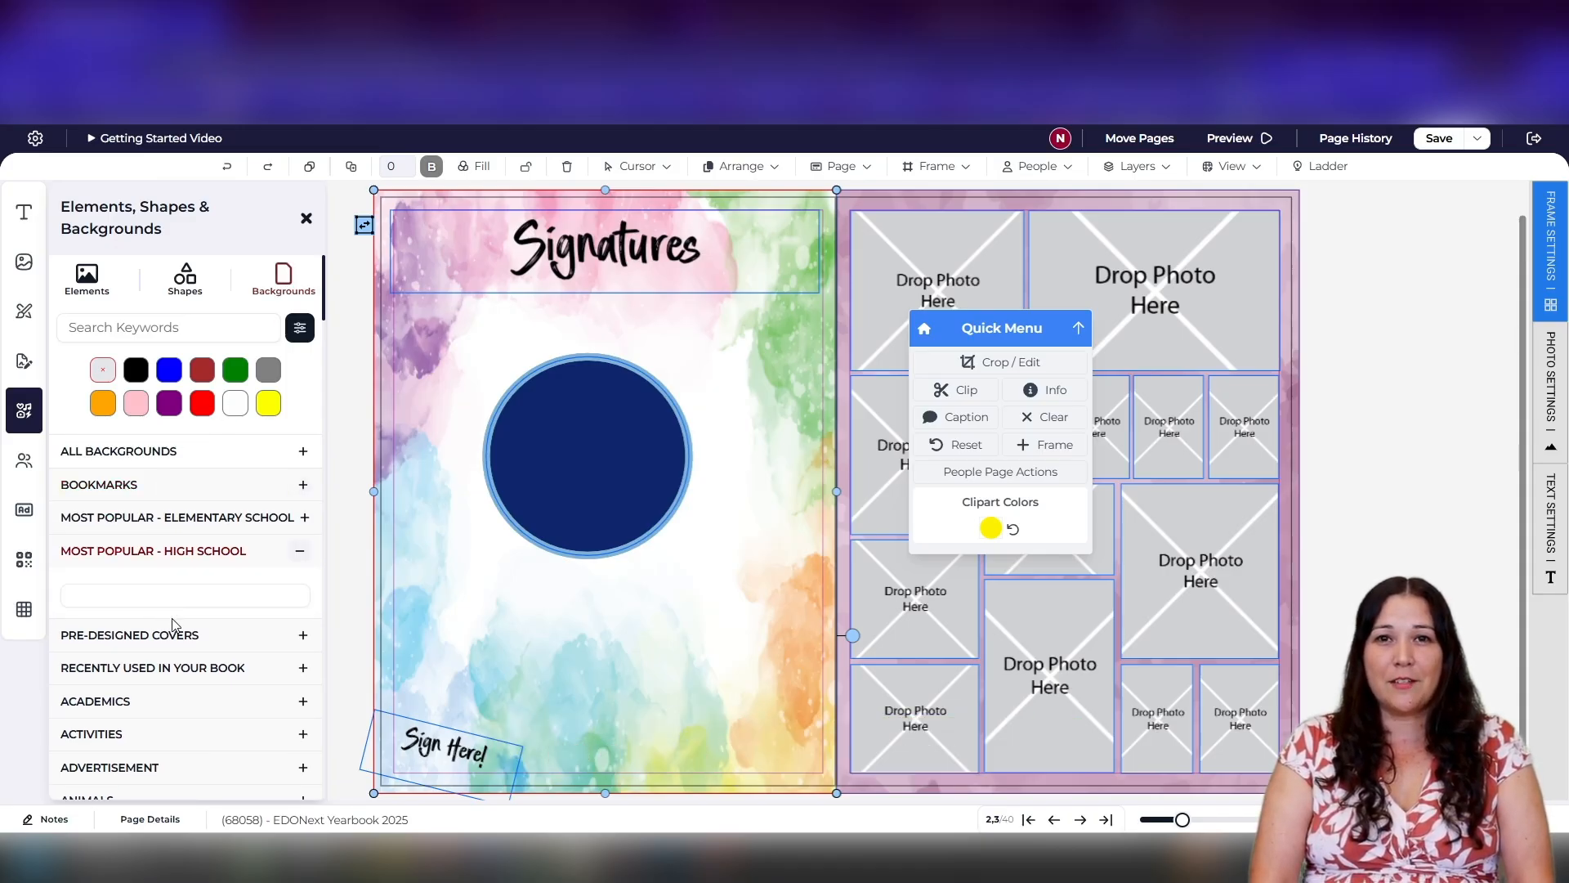
pyautogui.scroll(-2, 231, 690)
pyautogui.moveTo(229, 687); pyautogui.dragTo(728, 506)
pyautogui.scroll(-2, 197, 688)
pyautogui.moveTo(193, 690); pyautogui.dragTo(667, 577)
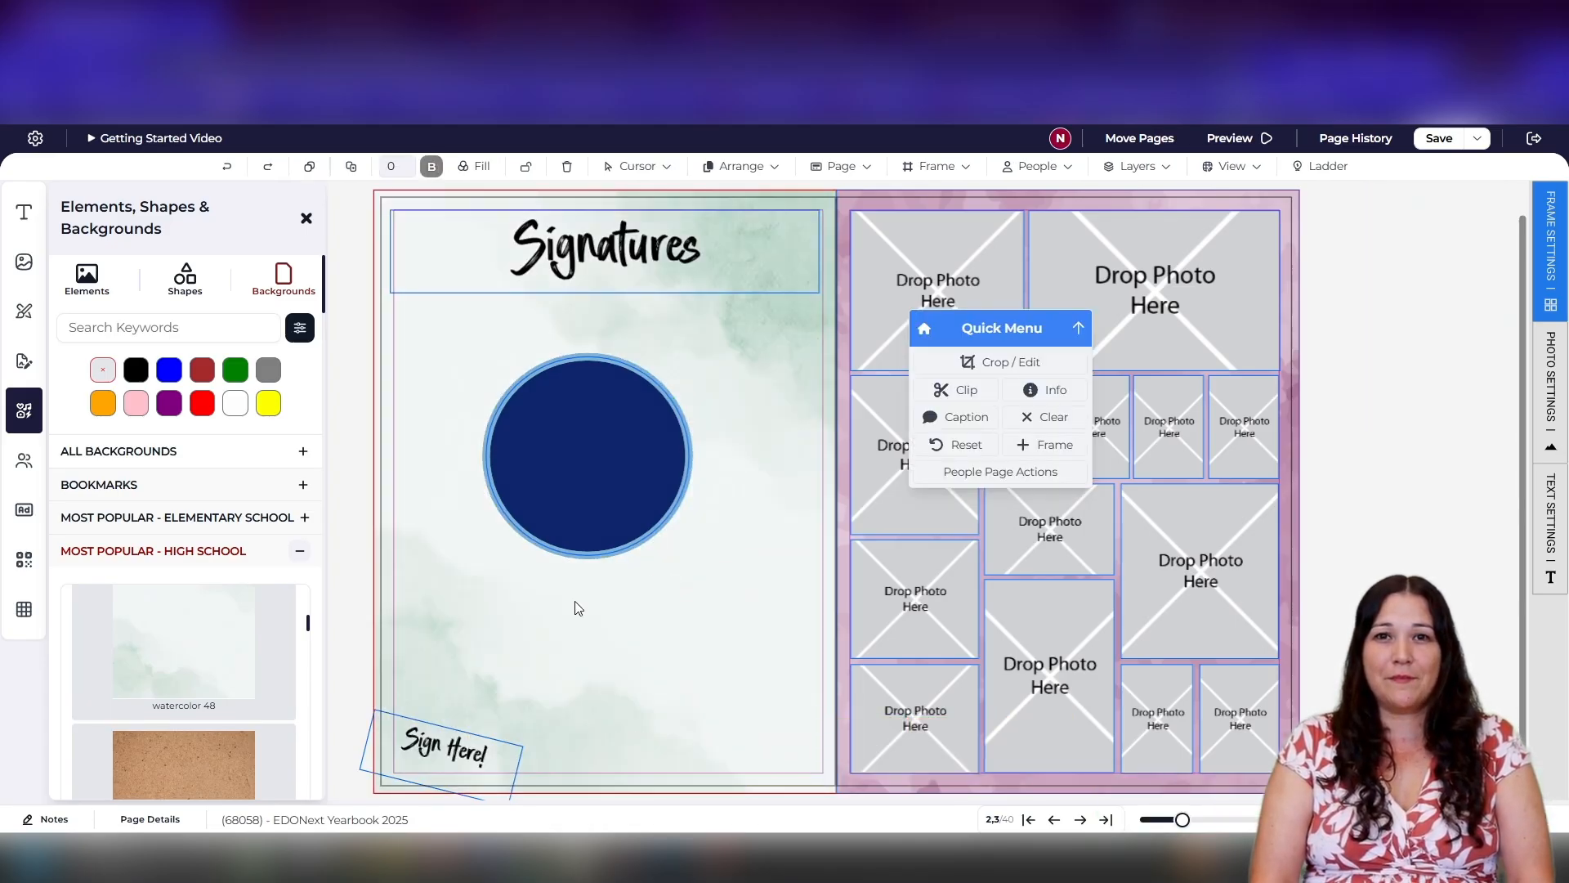
# Step: Apply the Cover 172 chalkboard background across pages 2 and 3 and close the backgrounds library
pyautogui.scroll(-5, 217, 669)
pyautogui.moveTo(217, 669); pyautogui.dragTo(710, 626)
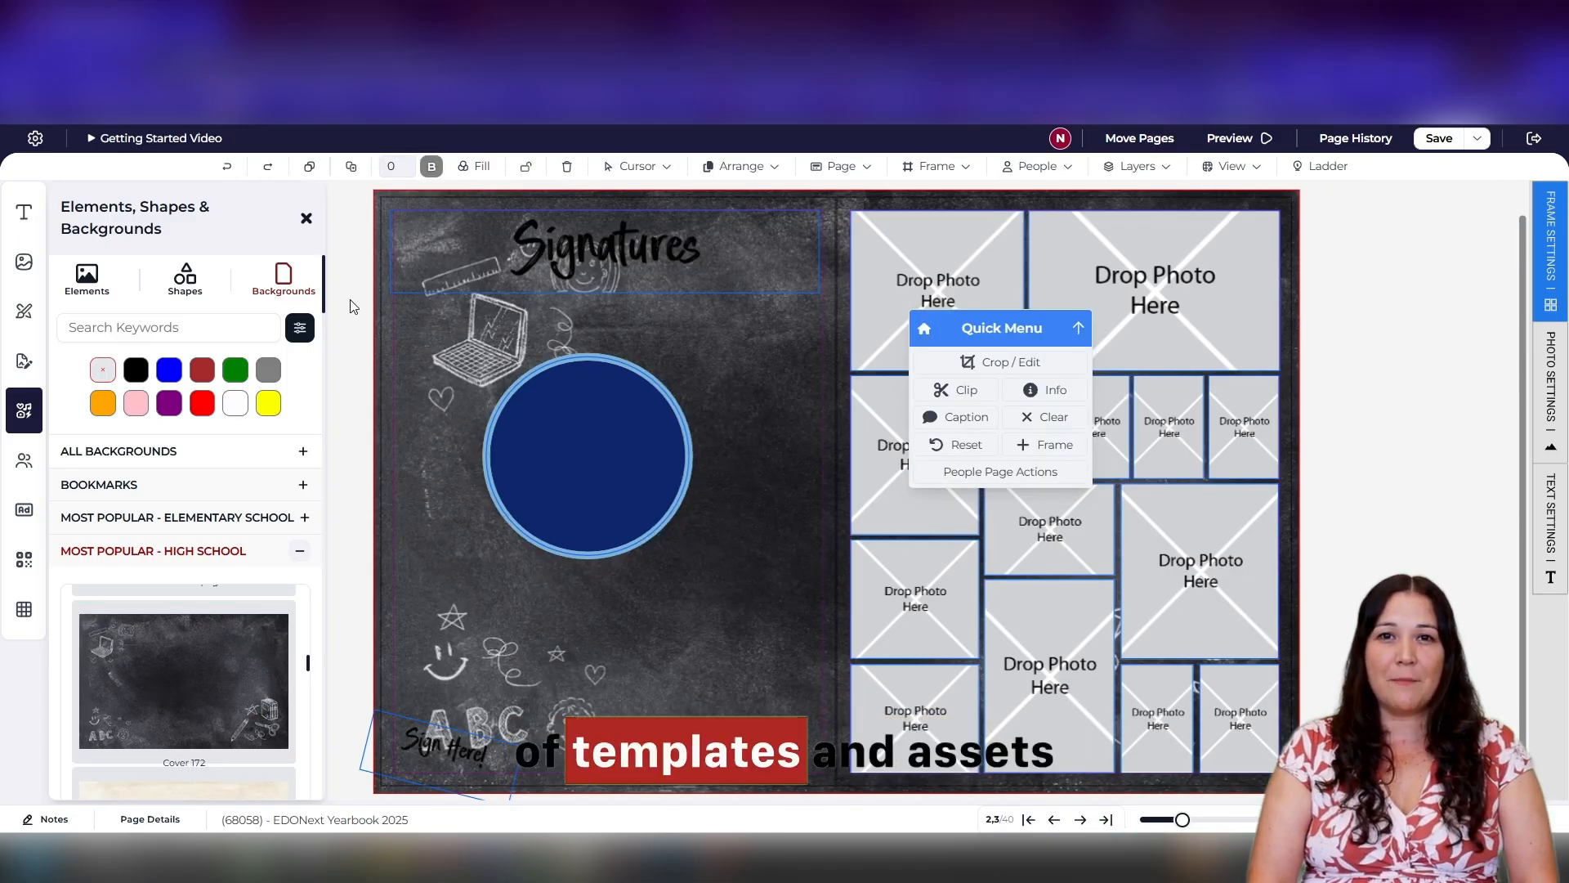
pyautogui.click(306, 219)
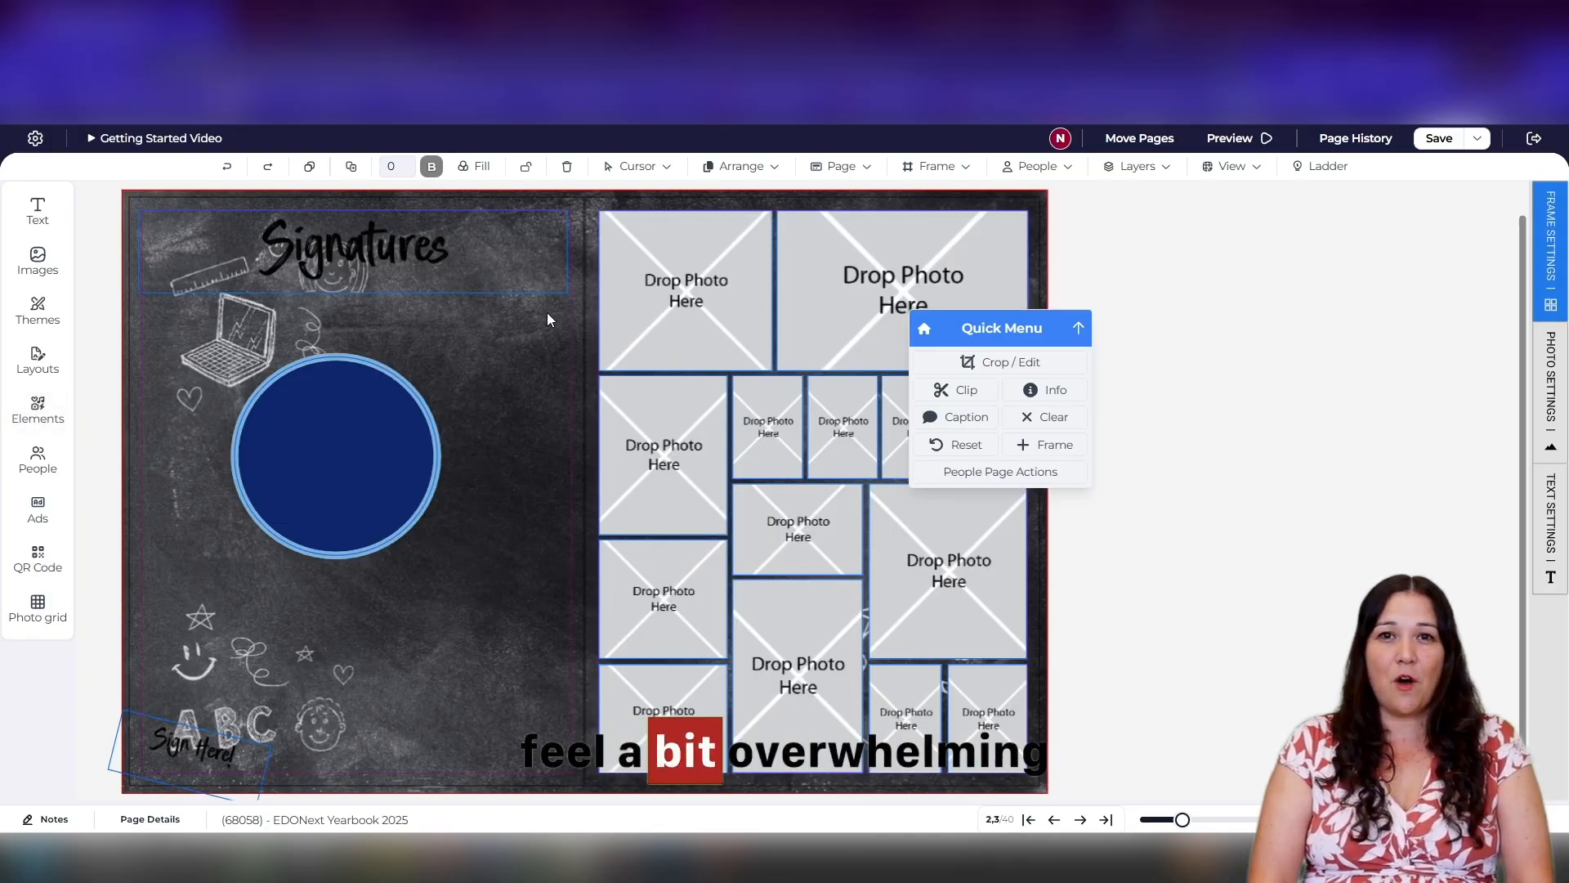
# Step: Leave the designer without saving and bookmark the Grit Autograph BG Spread from the Autographs category of the backgrounds and clipart library
pyautogui.click(1534, 138)
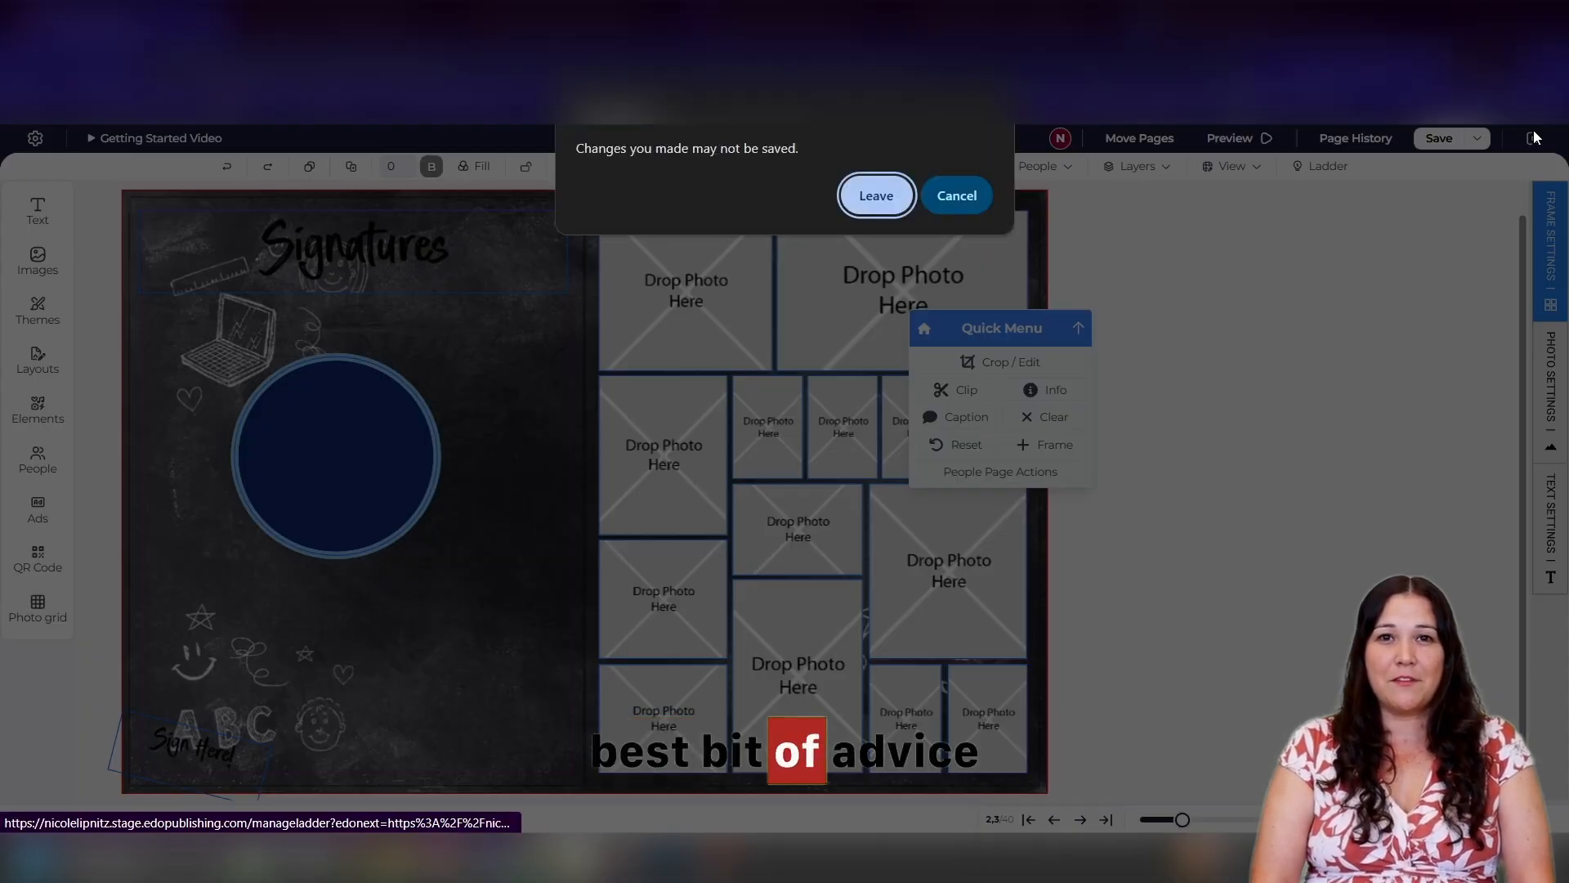
pyautogui.click(862, 197)
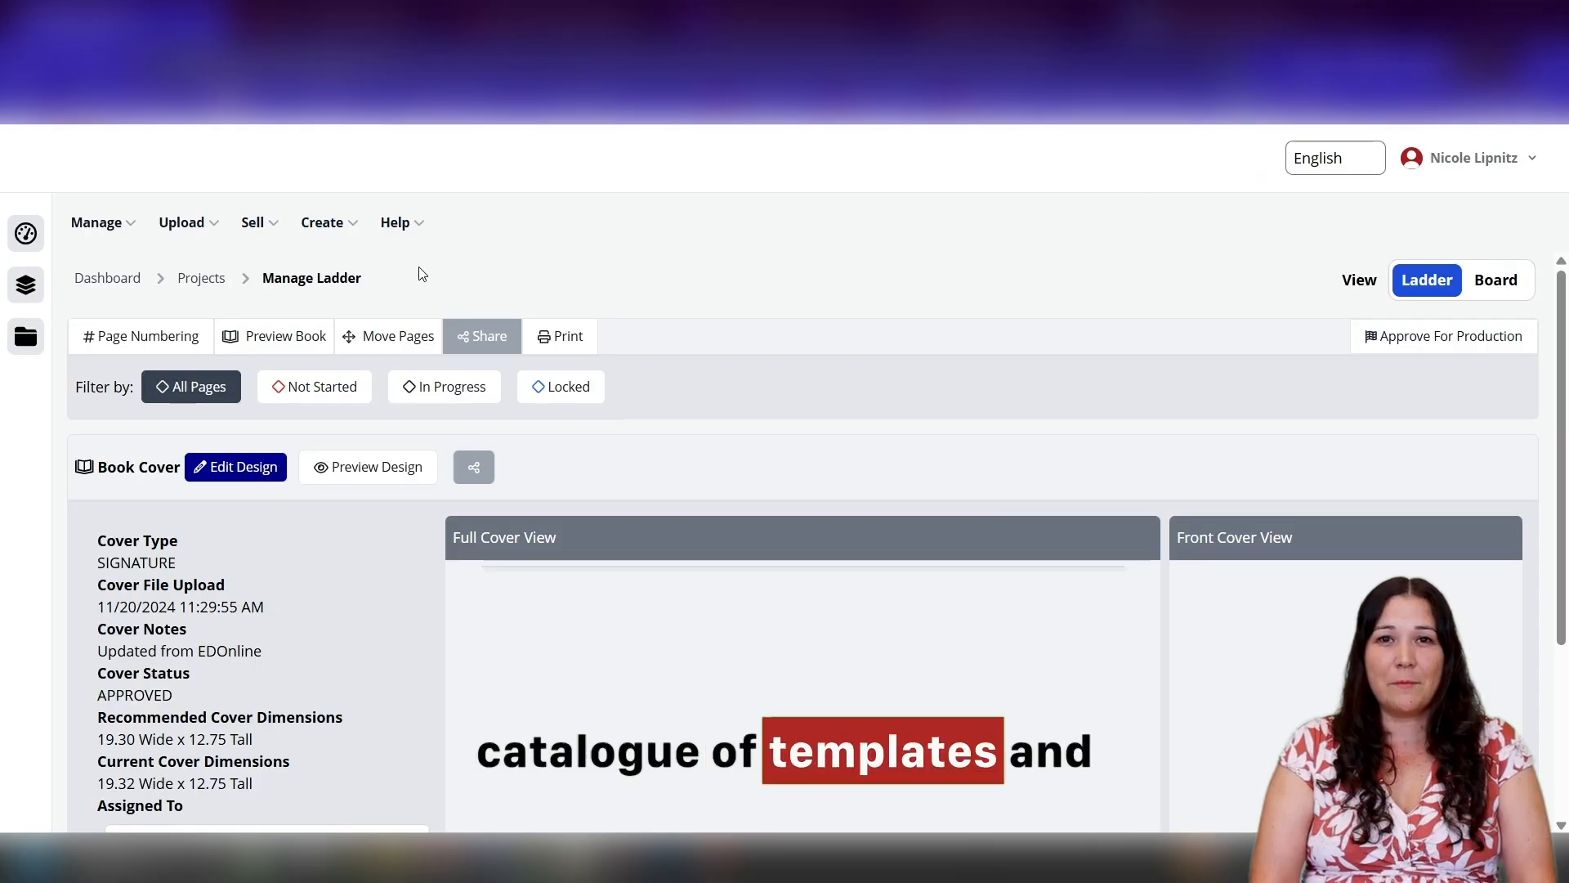
pyautogui.click(399, 226)
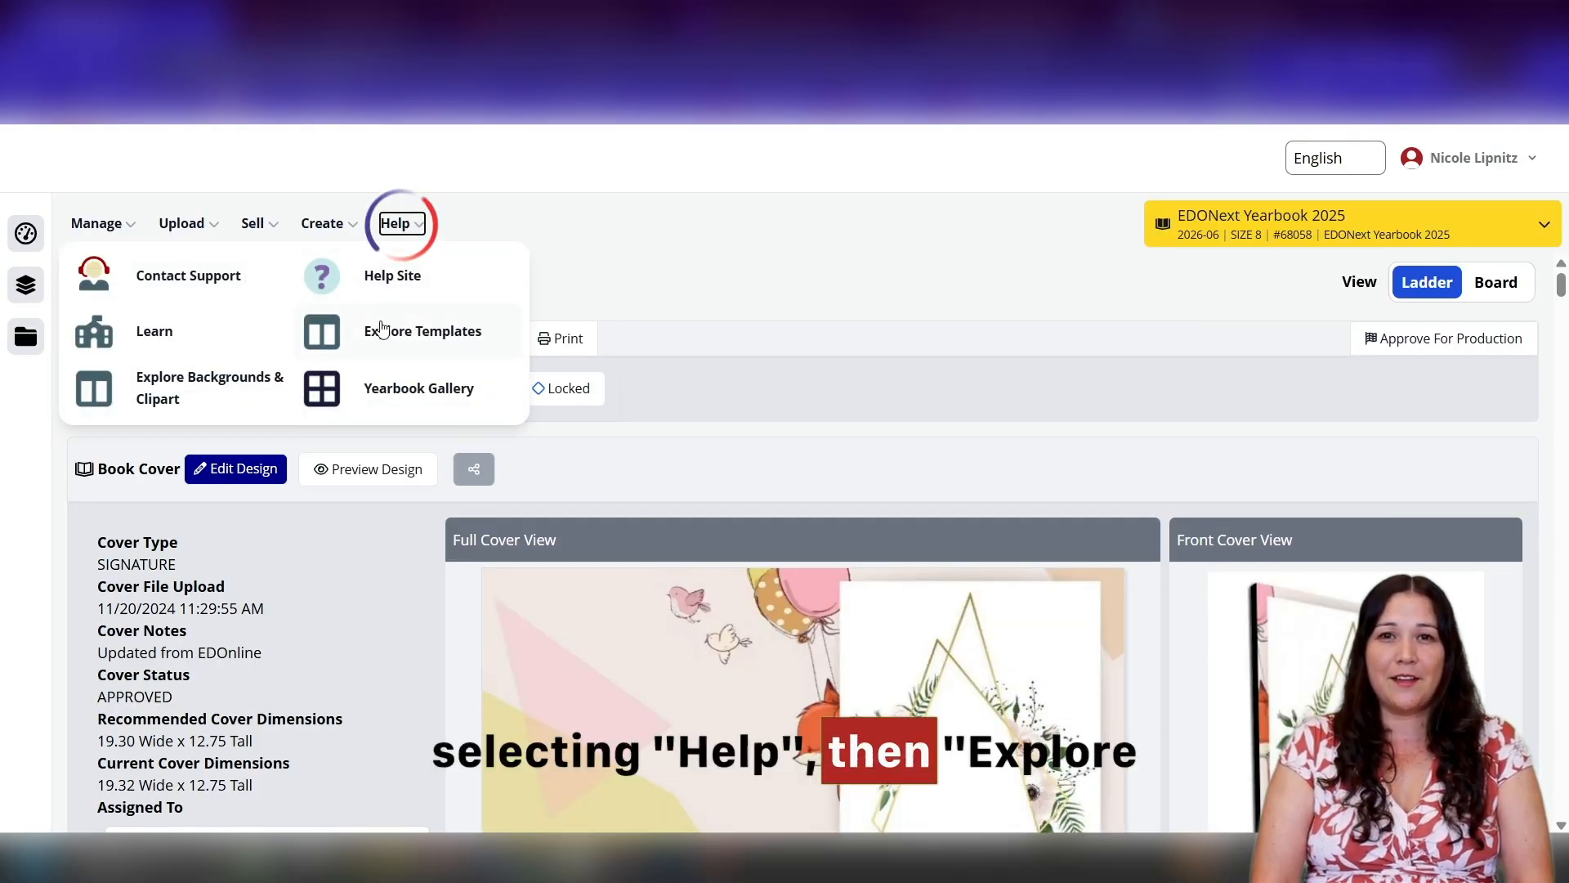
pyautogui.click(245, 407)
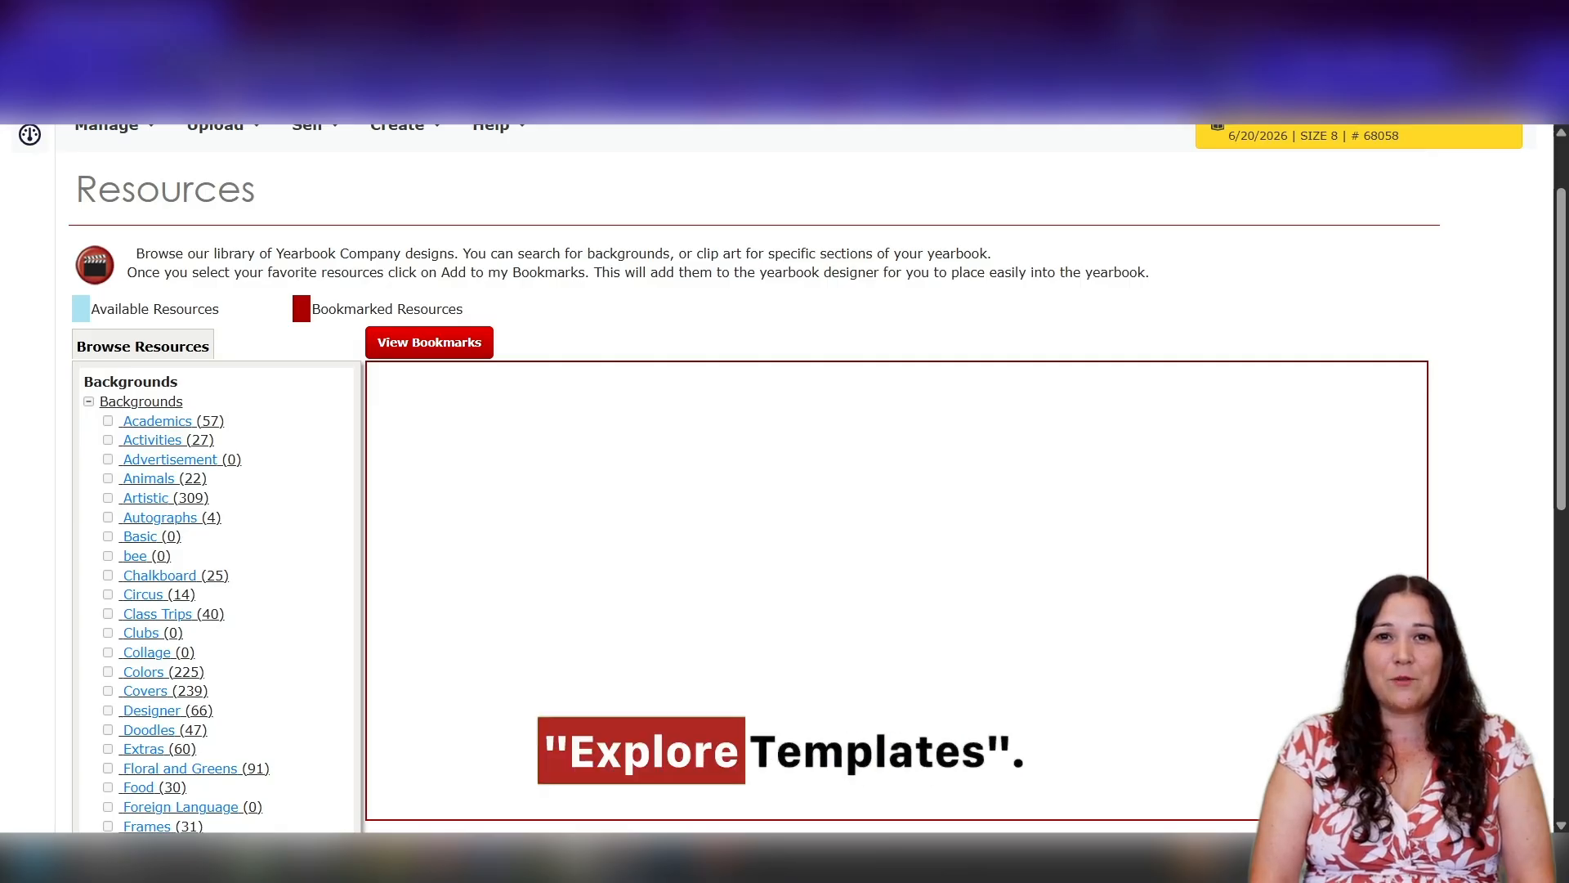
pyautogui.click(161, 518)
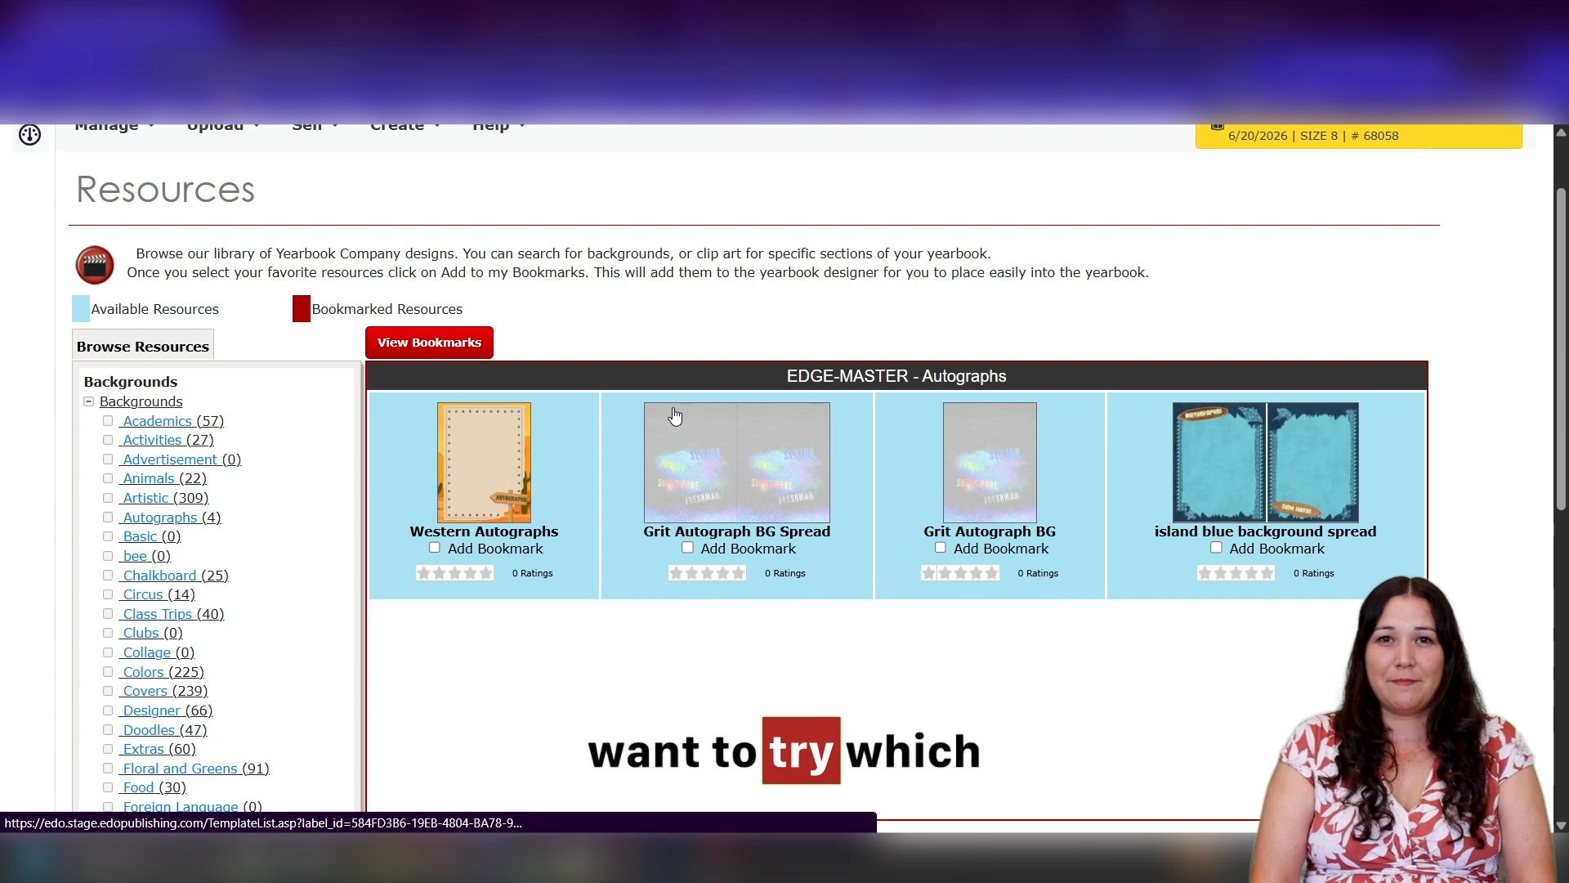
pyautogui.click(687, 548)
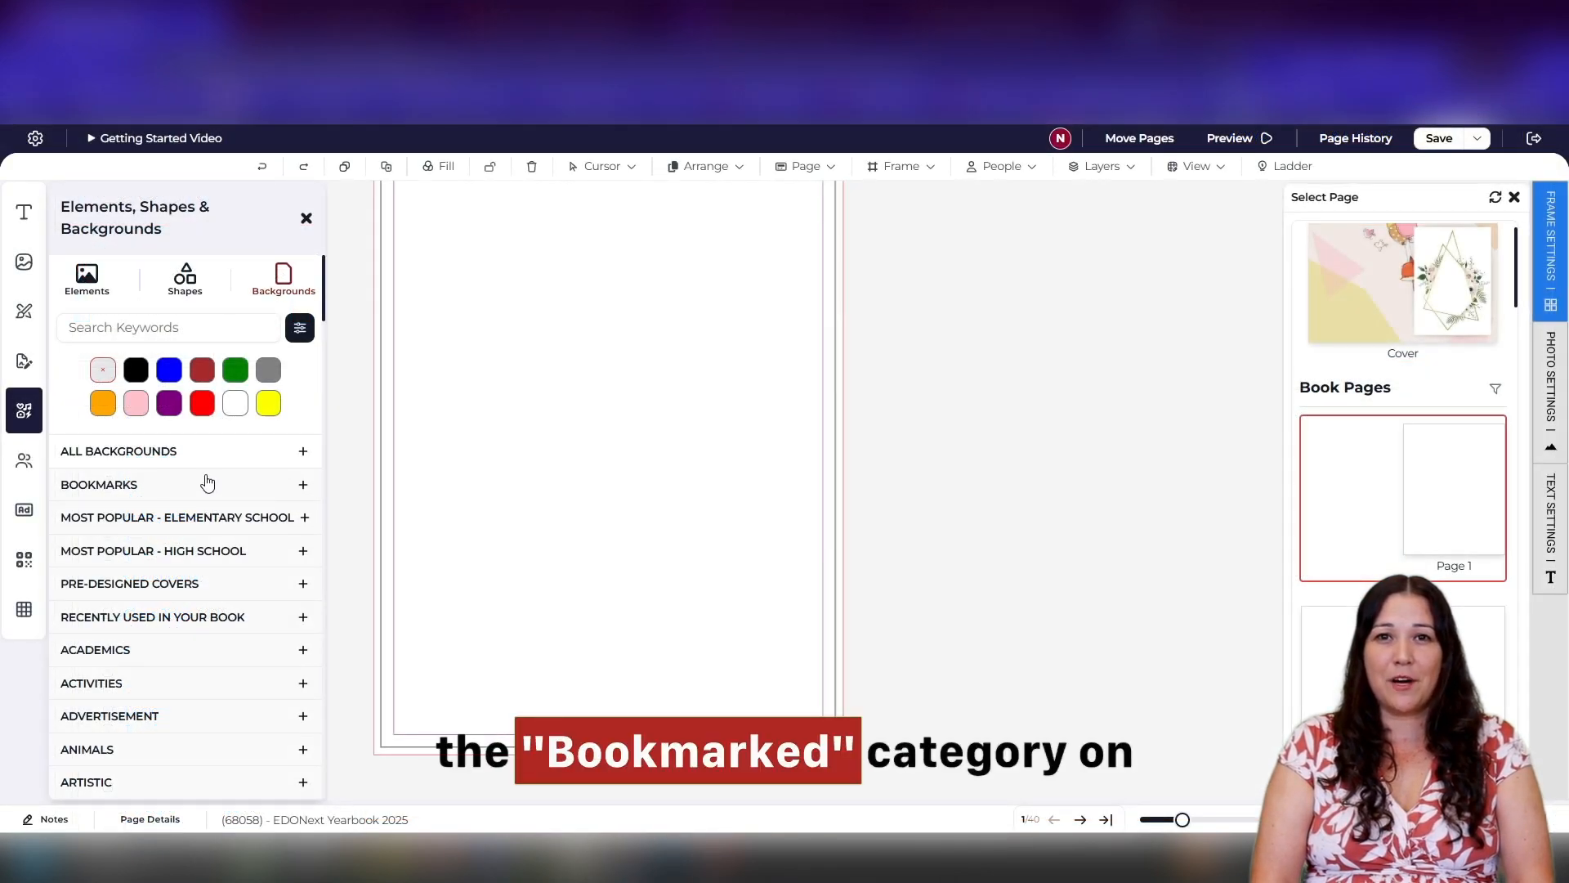
# Step: Review the bookmarked backgrounds in the page designer and close the backgrounds library
pyautogui.click(148, 489)
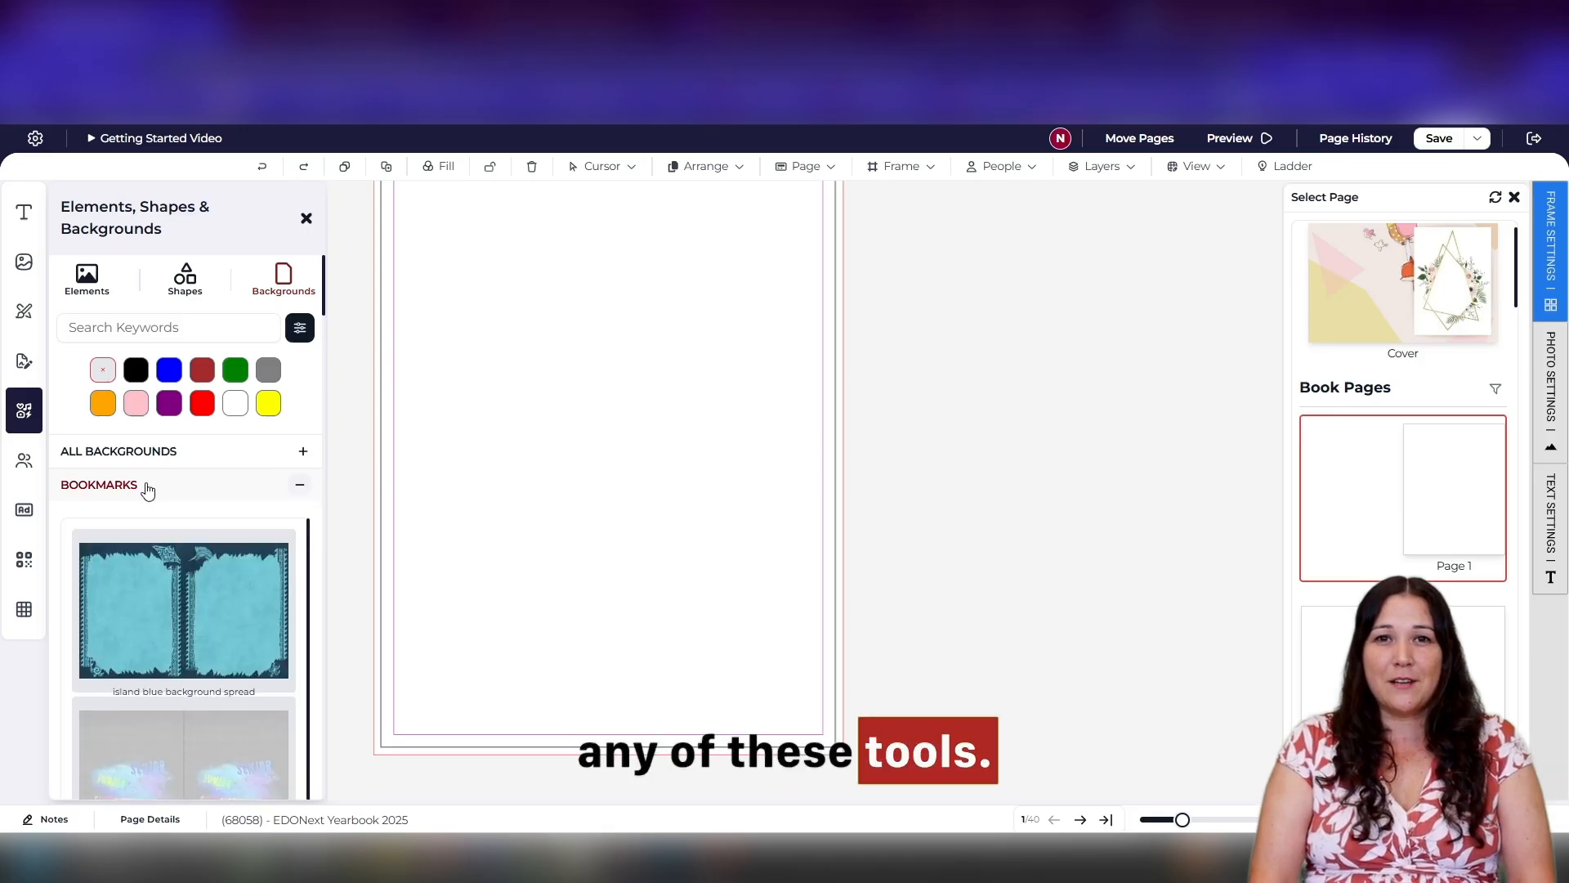
pyautogui.scroll(-3, 148, 489)
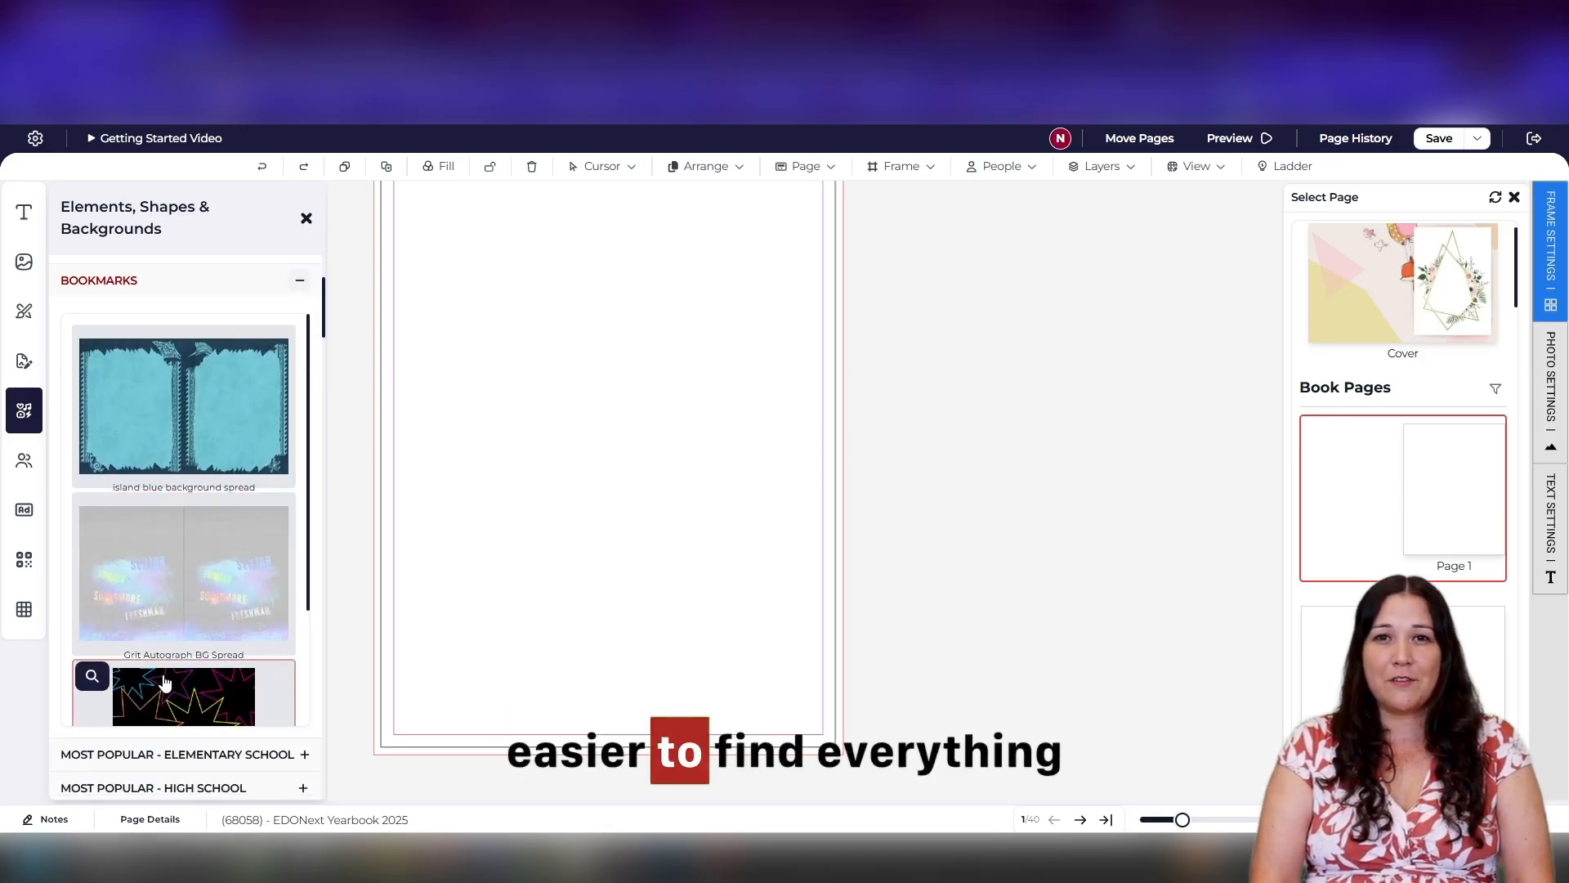
pyautogui.scroll(-2, 160, 476)
pyautogui.scroll(2, 293, 331)
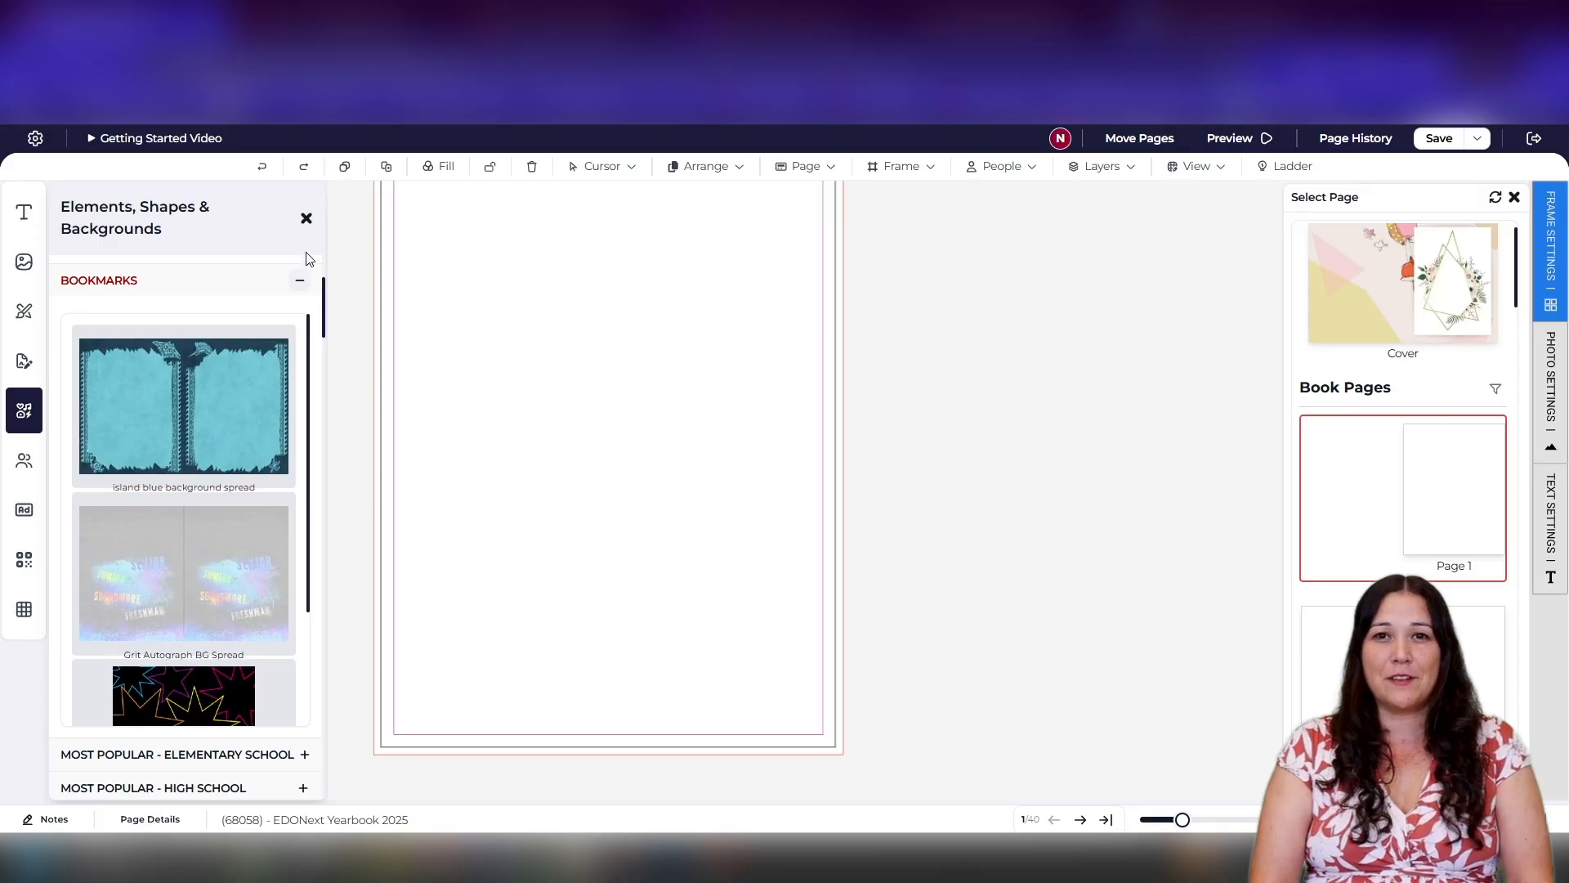
pyautogui.click(306, 219)
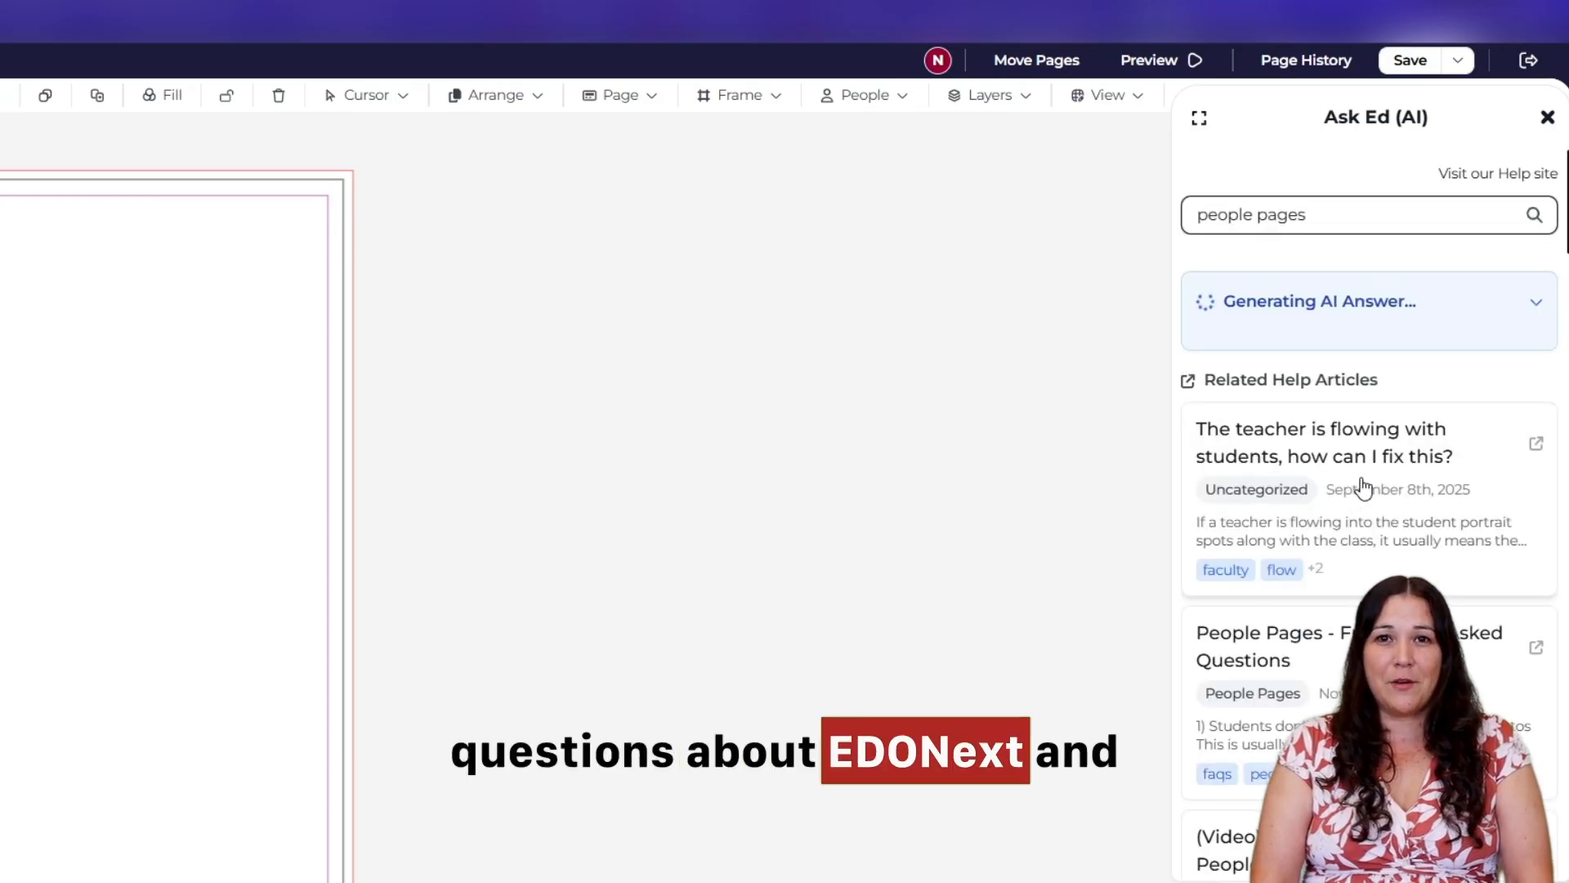
# Step: Look through the related help articles for "people pages" in Ask Ed
pyautogui.scroll(-5, 1364, 490)
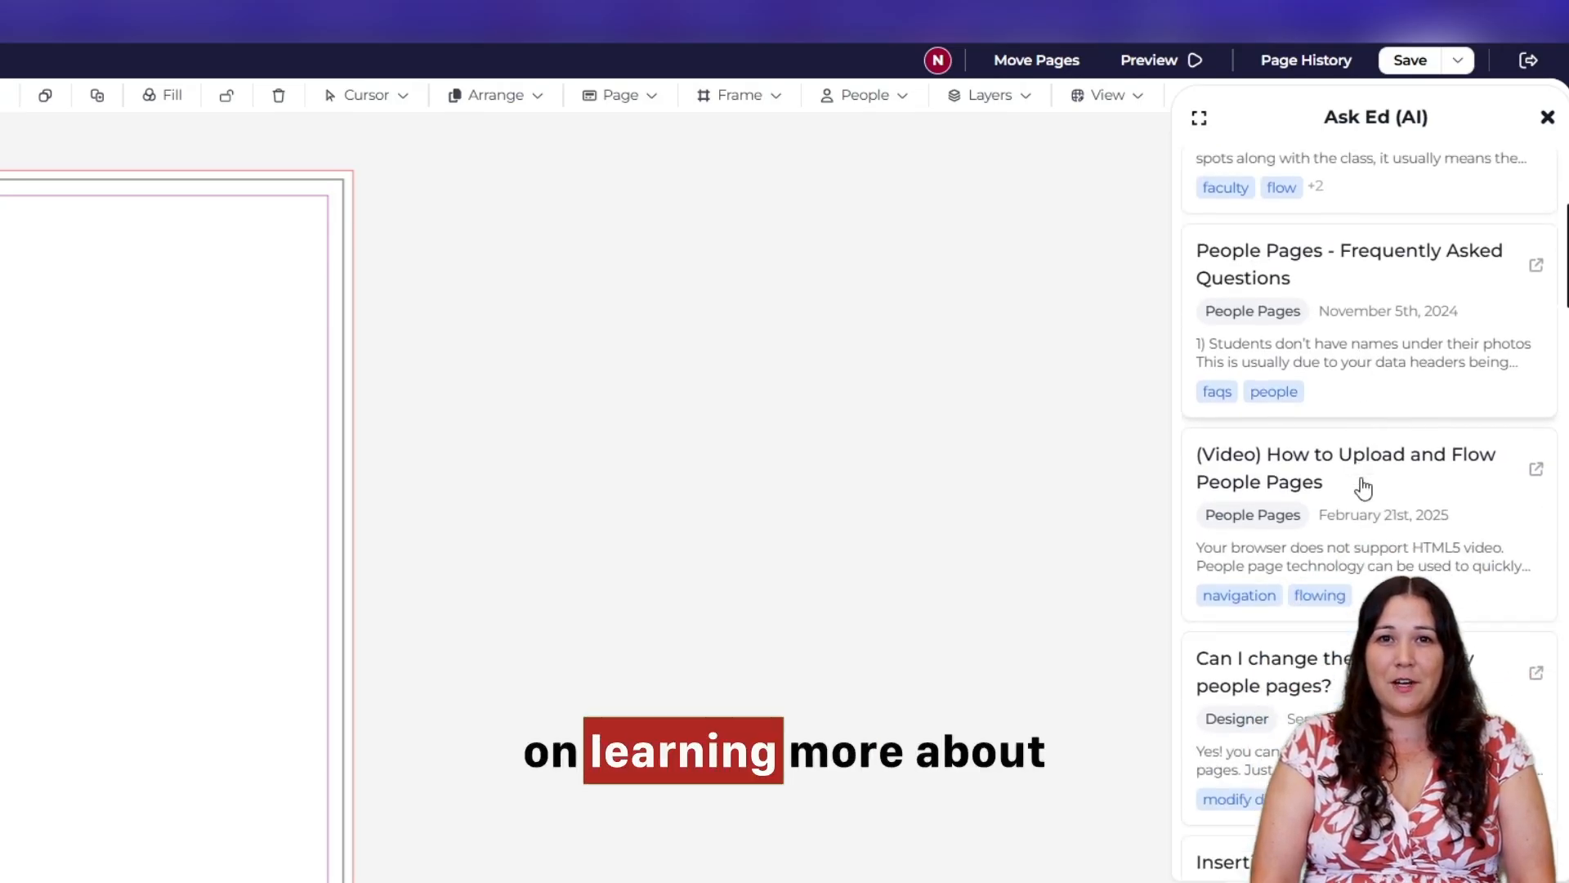